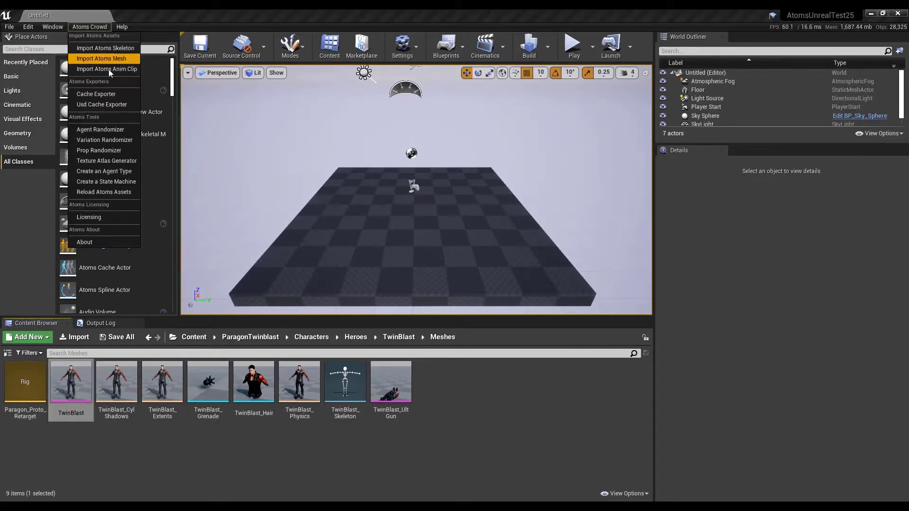
Step: Create the agent type AT_TwinBlast from the TwinBlast mesh in the Meshes folder and select the generated assets
left_click(101, 172)
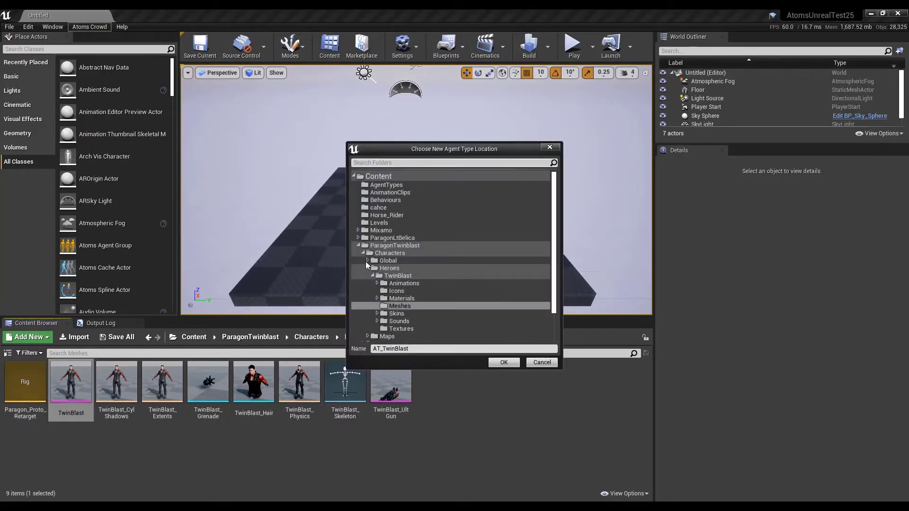
left_click(504, 362)
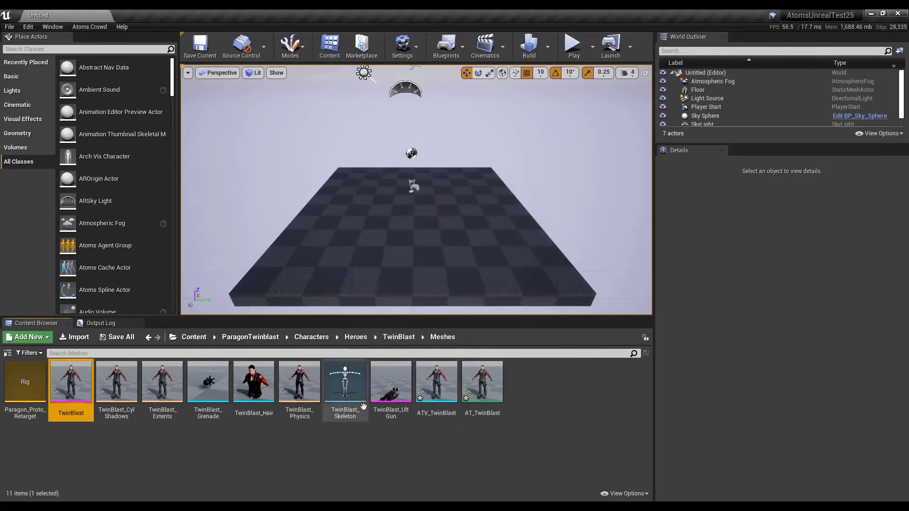
left_click(429, 386)
left_click(486, 384, "ctrl")
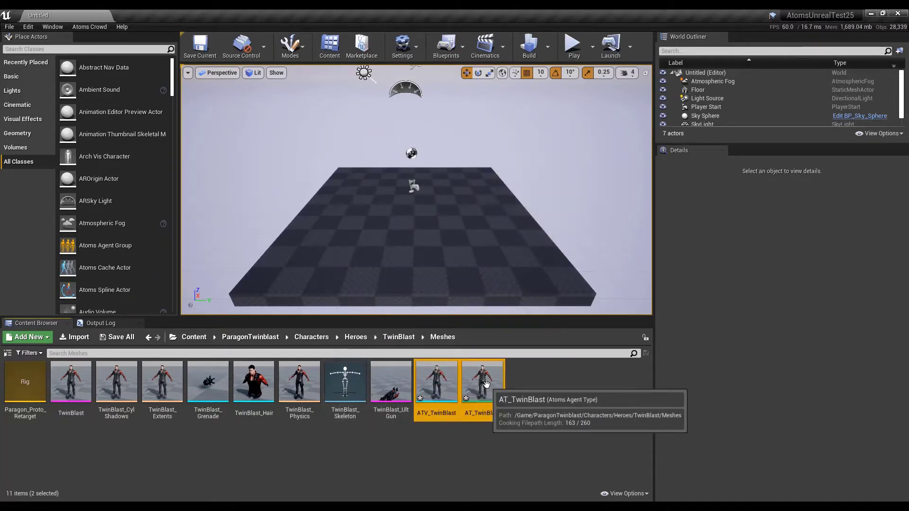
Step: Place an Atoms Agent Group on the floor and give it a grid layout behaviour using the AT_TwinBlast agent type
left_click_drag(102, 245, 396, 211)
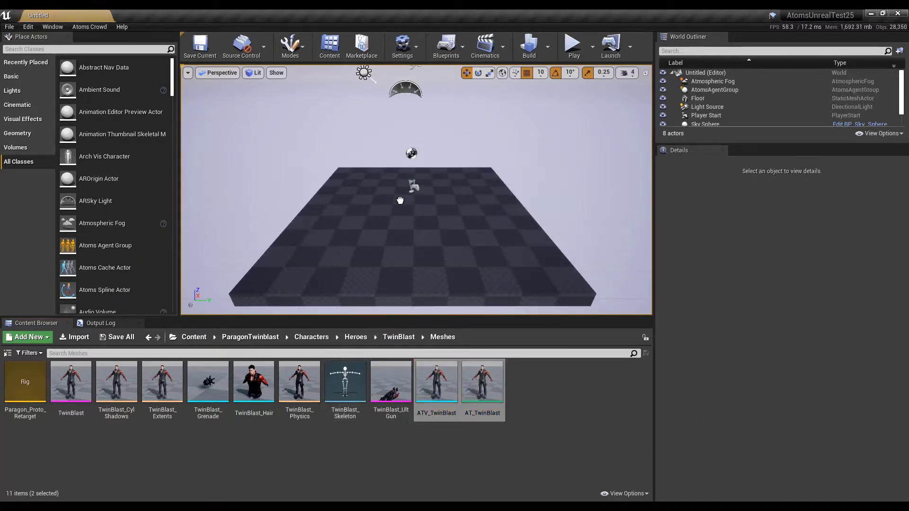
left_click(692, 176)
scroll(723, 256, "down", 10)
scroll(702, 324, "down", 2)
left_click(701, 329)
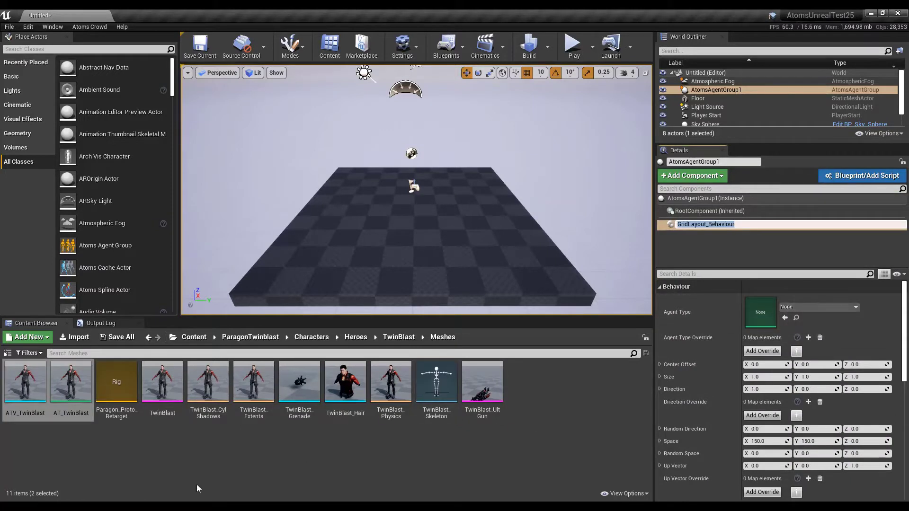
left_click_drag(71, 383, 760, 312)
Step: Add a Clip Reader Behaviour to the agent group
left_click(692, 175)
scroll(708, 252, "down", 10)
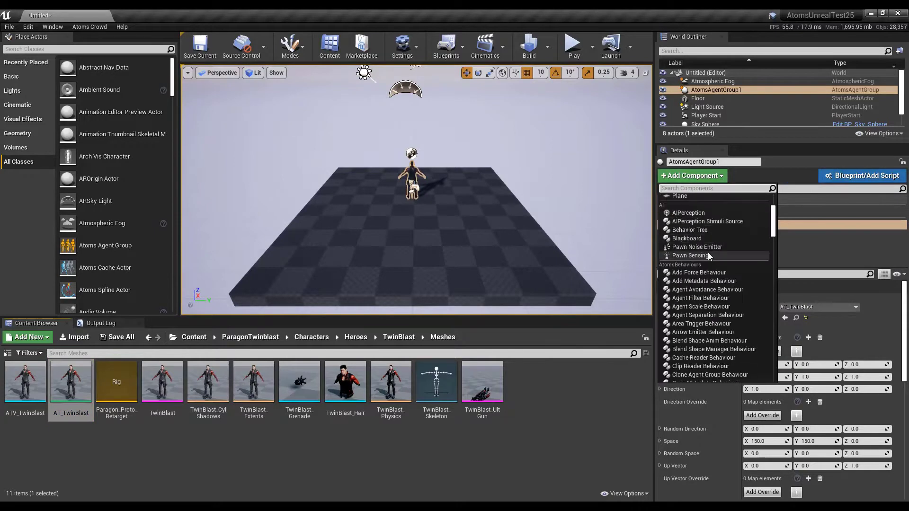
scroll(708, 252, "down", 1)
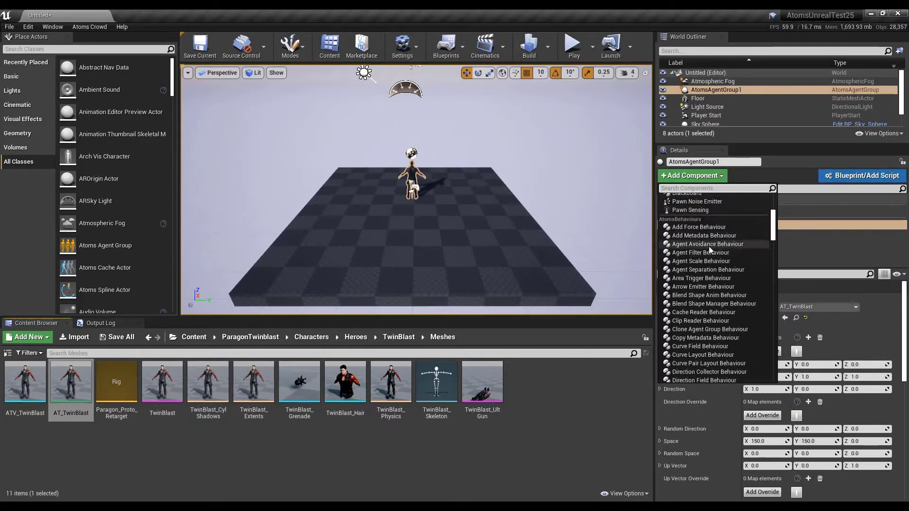
left_click(705, 321)
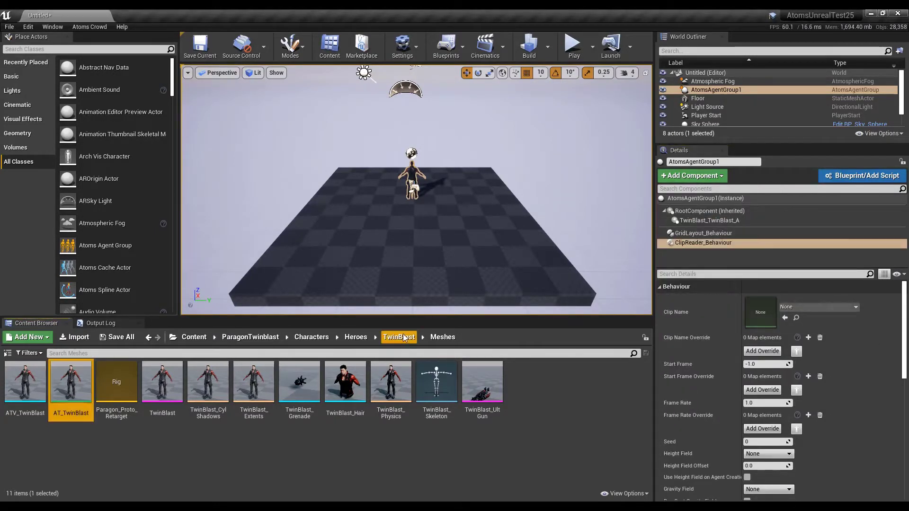
Step: Assign the Idle_Relaxed animation from TwinBlast's Animations folder as the clip reader behaviour's clip
left_click(399, 336)
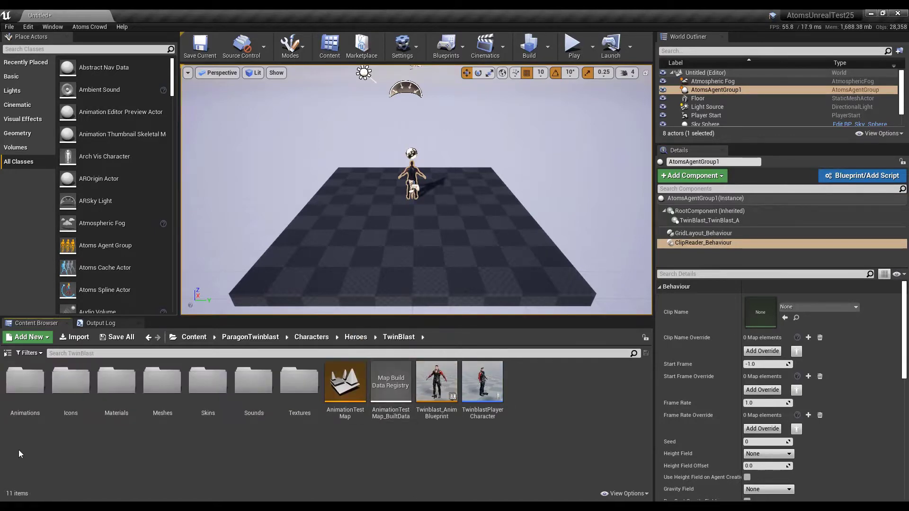
double_click(25, 390)
scroll(503, 455, "down", 5)
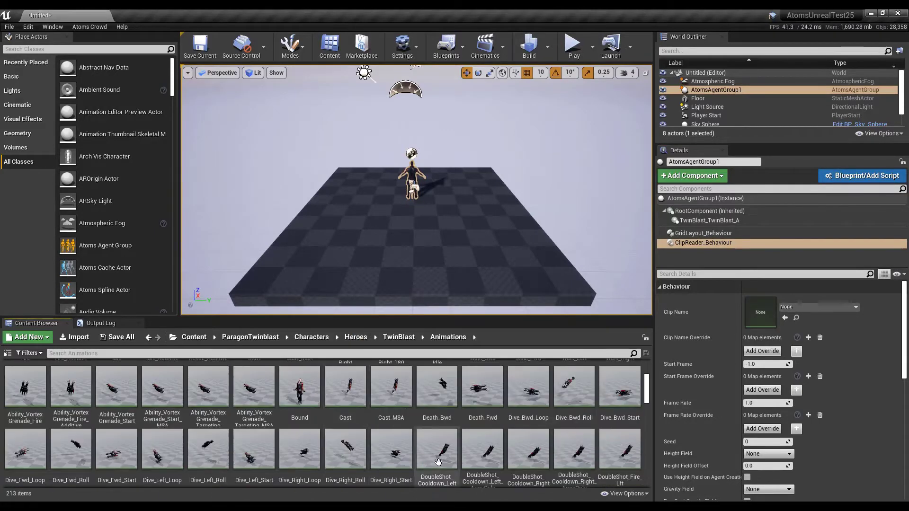
scroll(504, 455, "down", 5)
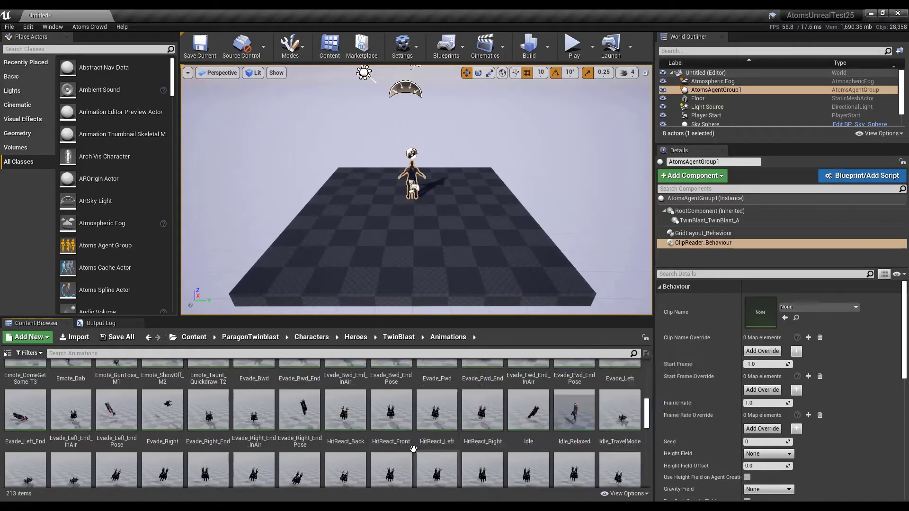
scroll(394, 441, "down", 2)
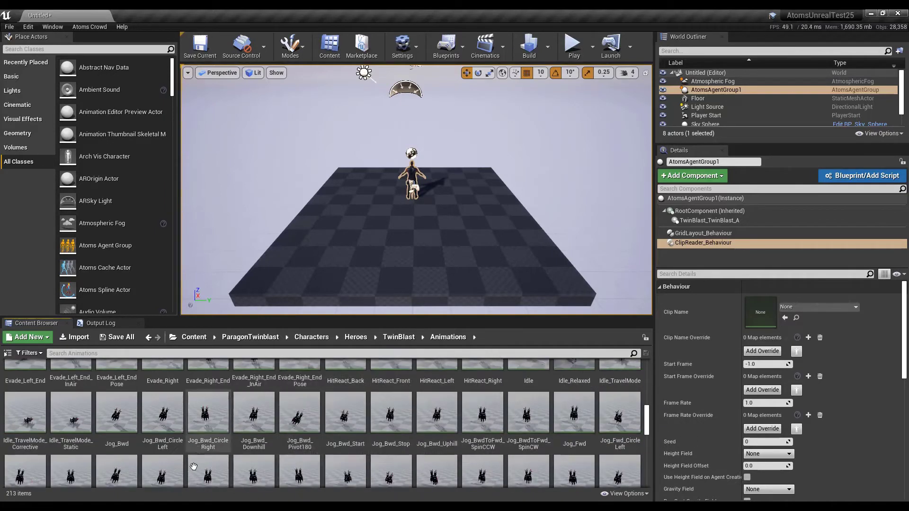
scroll(482, 426, "up", 1)
left_click_drag(574, 378, 804, 310)
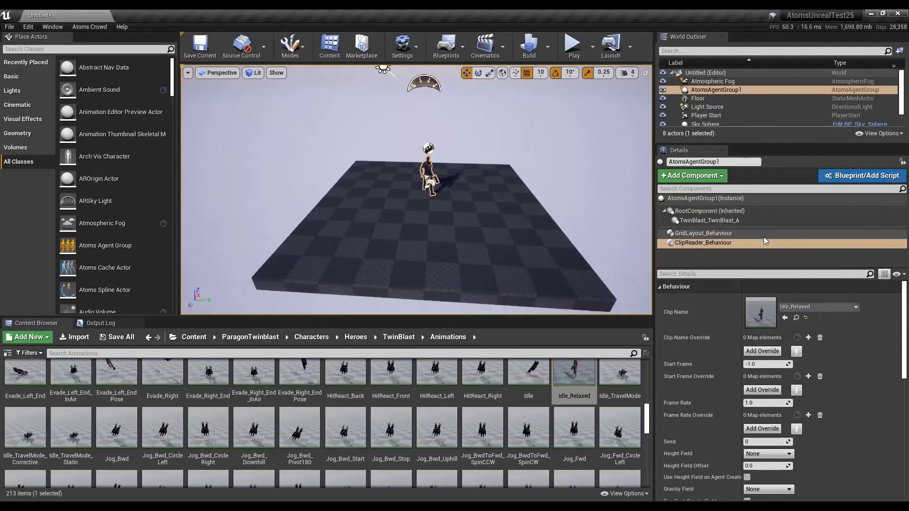
Step: Set the grid layout behaviour's X direction to -1
left_click(726, 235)
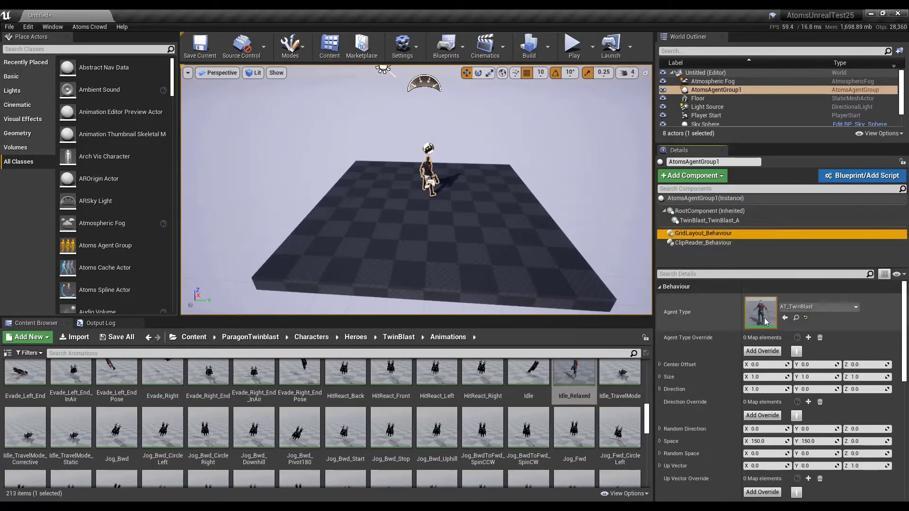
left_click(766, 389)
type("-1")
key("Return")
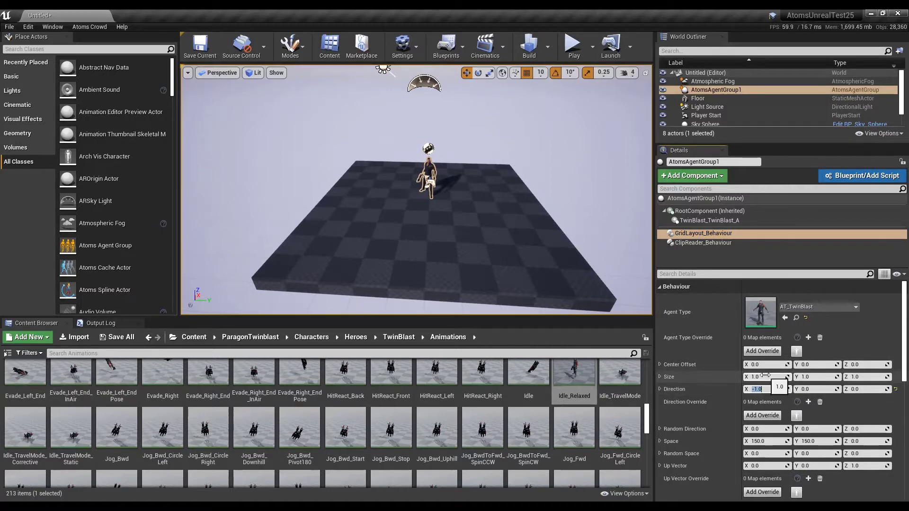
Step: Set the grid layout's size to 5 in X and 5 in Y
left_click(767, 376)
type("5")
key("Tab")
type("5")
key("Return")
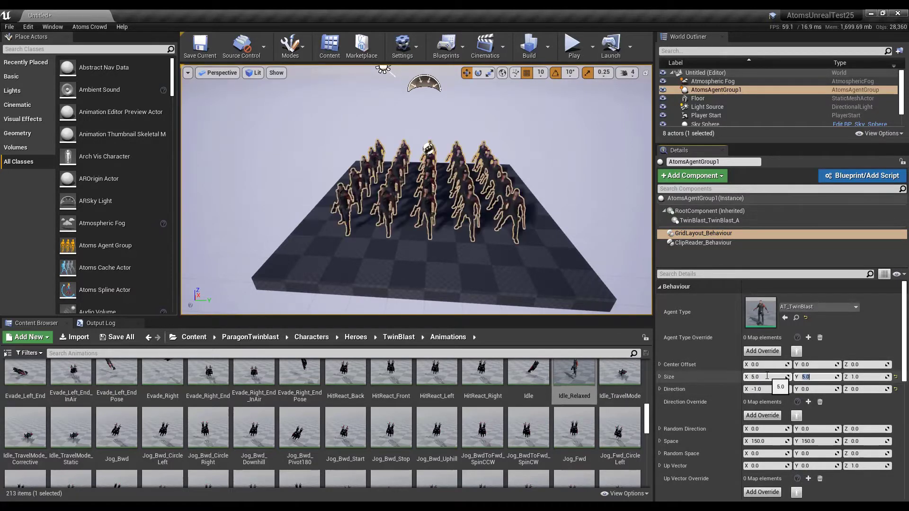
scroll(627, 182, "up", 10)
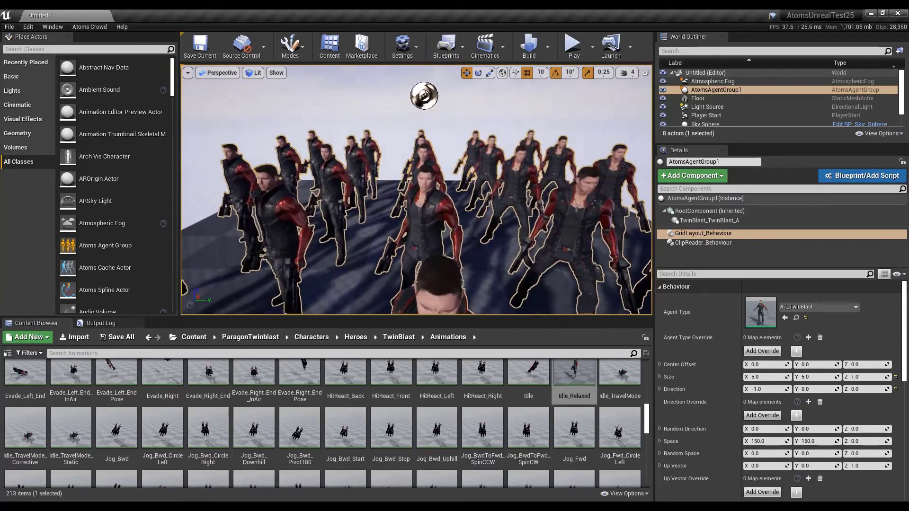
Step: Enable Promote All Agent to Hero in the Heroes settings of the AtomsAgentGroup1 instance
left_click(714, 89)
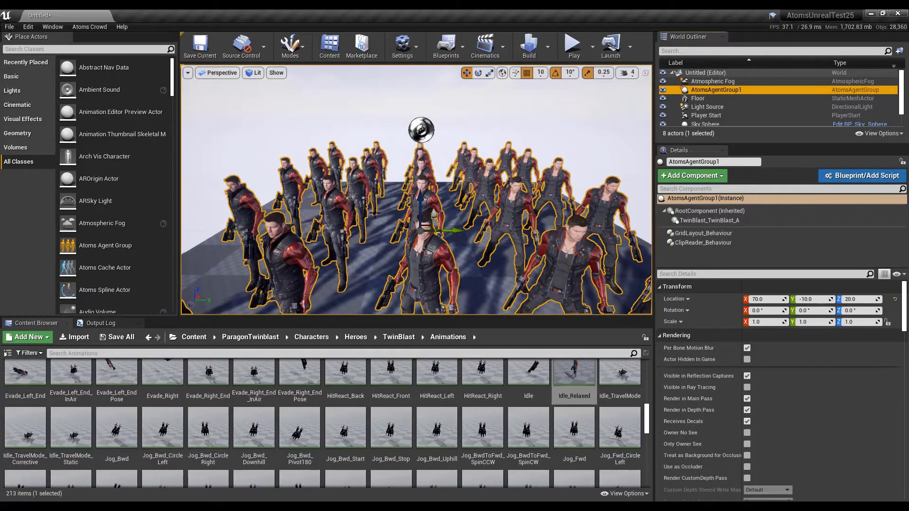
mouse_move(417, 190)
right_mouse_down()
mouse_move(407, 180)
mouse_move(426, 184)
mouse_move(416, 190)
right_mouse_up()
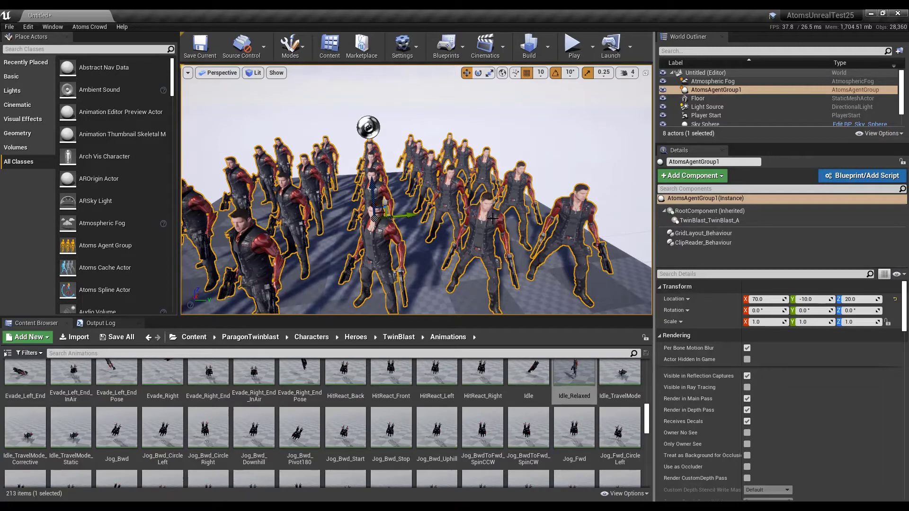
left_click_drag(733, 268, 733, 258)
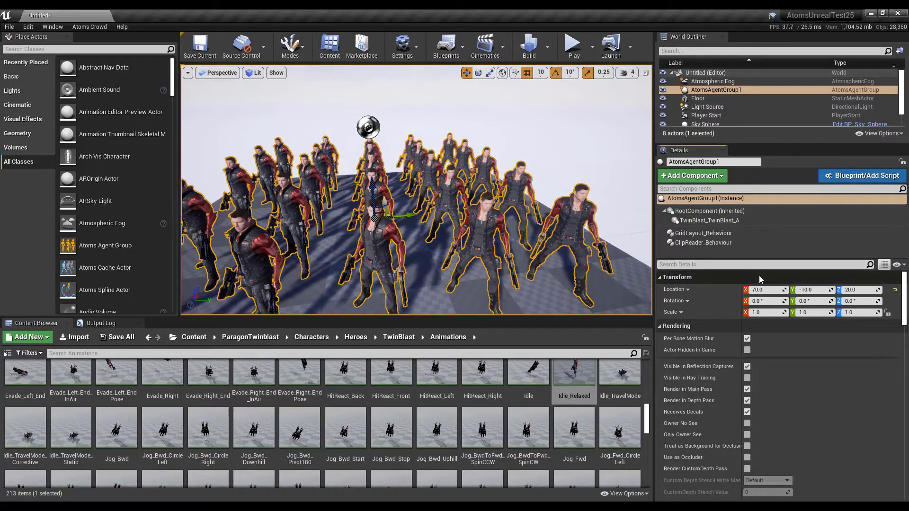
left_click(676, 201)
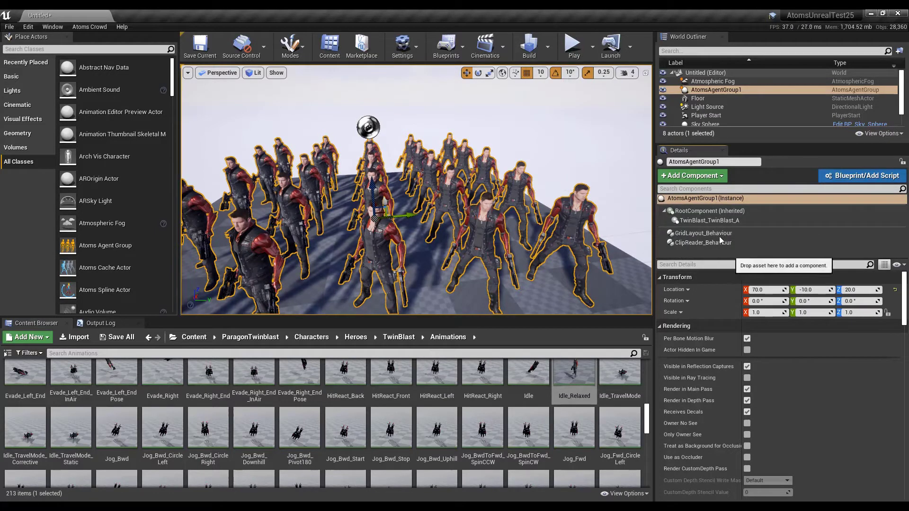
left_click(702, 201)
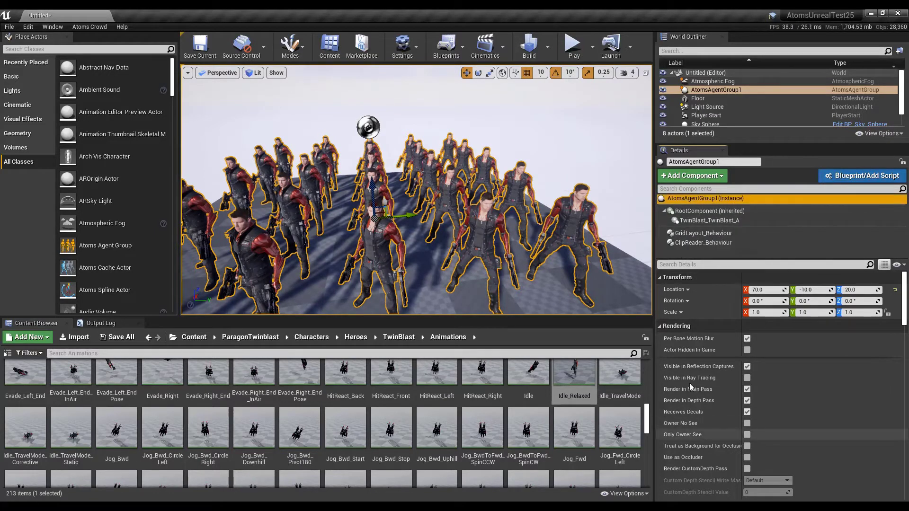
left_click(660, 328)
scroll(712, 369, "down", 3)
scroll(712, 385, "down", 5)
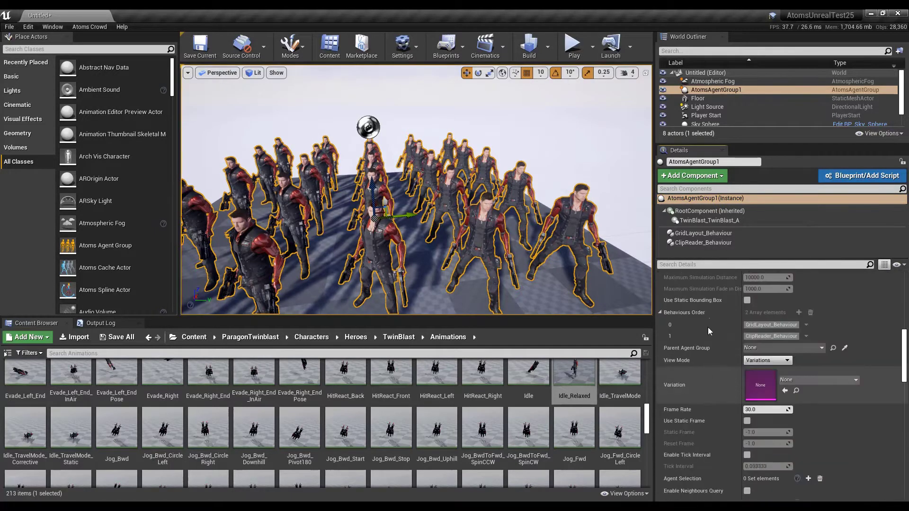
scroll(703, 359, "down", 2)
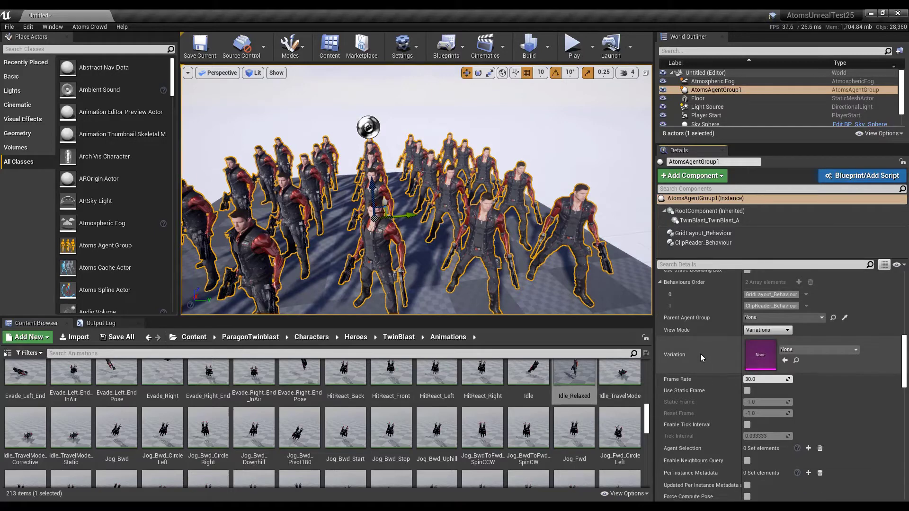
scroll(703, 348, "down", 5)
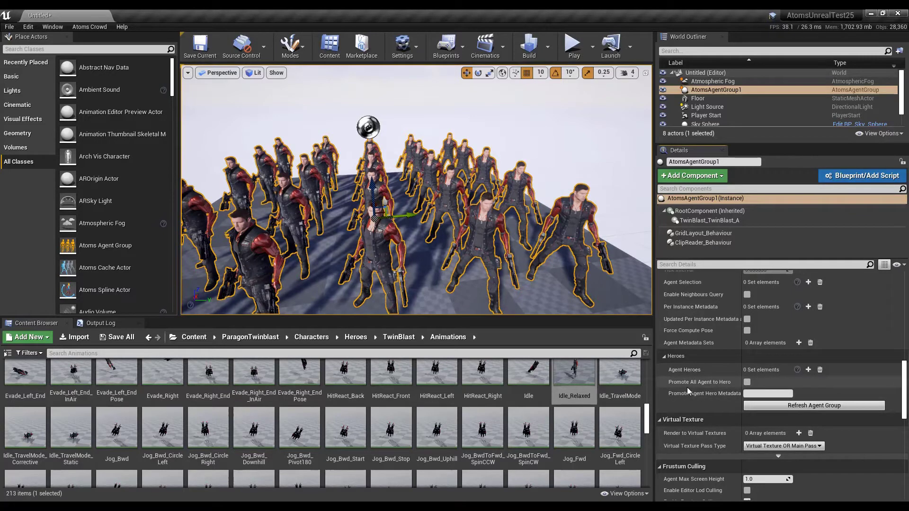
left_click(747, 382)
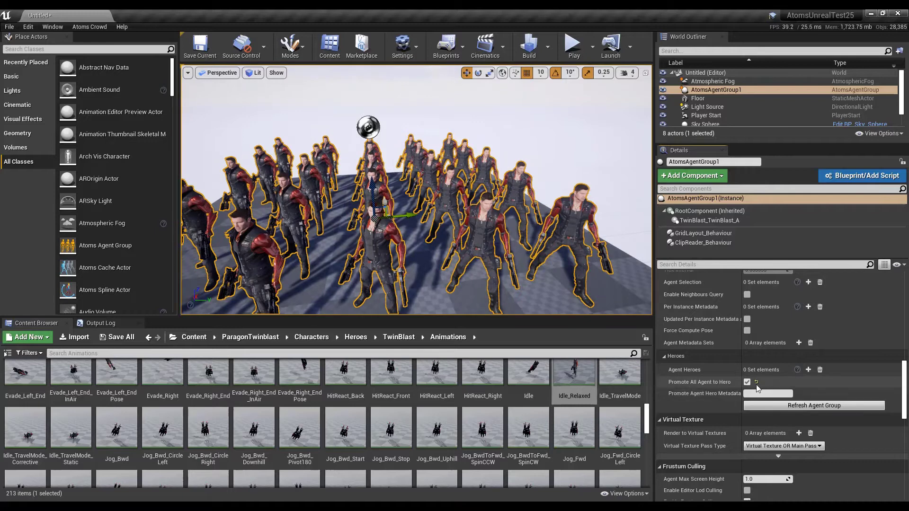
Step: Examine the per-agent TwinBlast mesh components in the agent group, including 14@TwinBlast_TwinBlast_A, and the crowd in the viewport
left_click(715, 90)
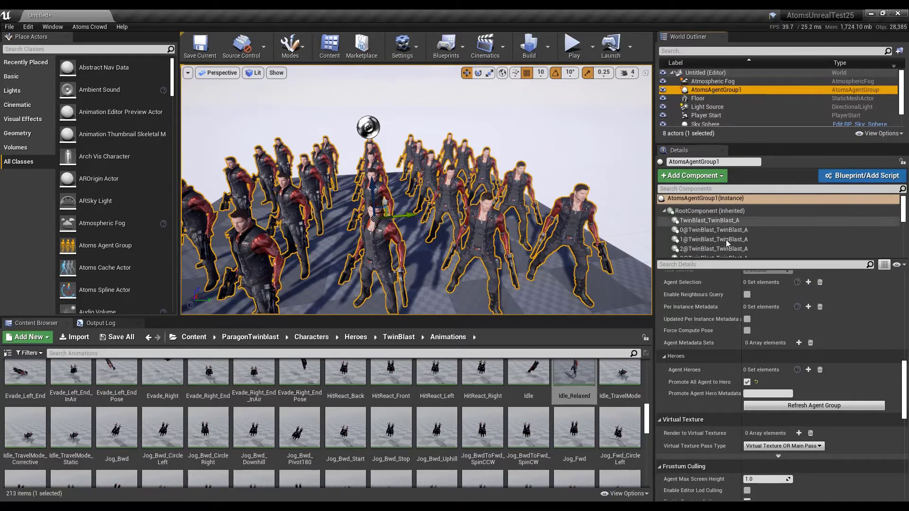
scroll(723, 241, "down", 1)
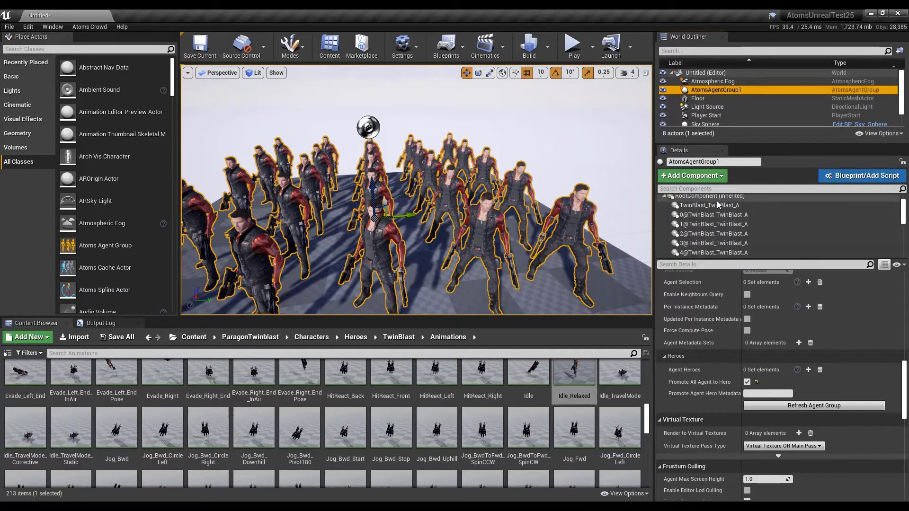
scroll(726, 224, "down", 5)
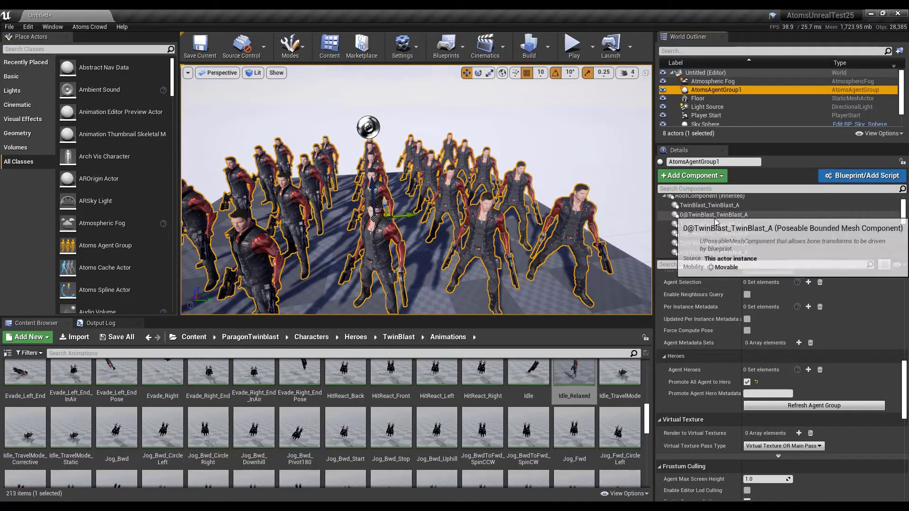
scroll(721, 216, "down", 10)
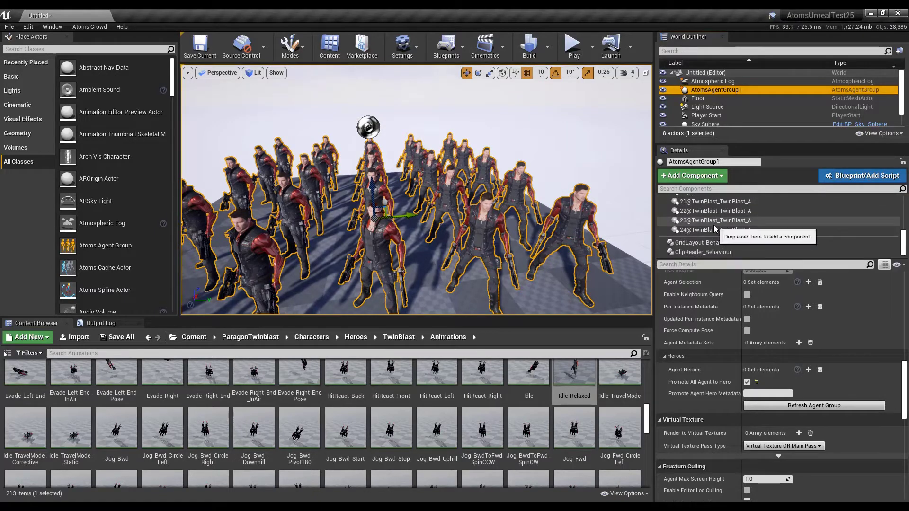
scroll(713, 218, "up", 5)
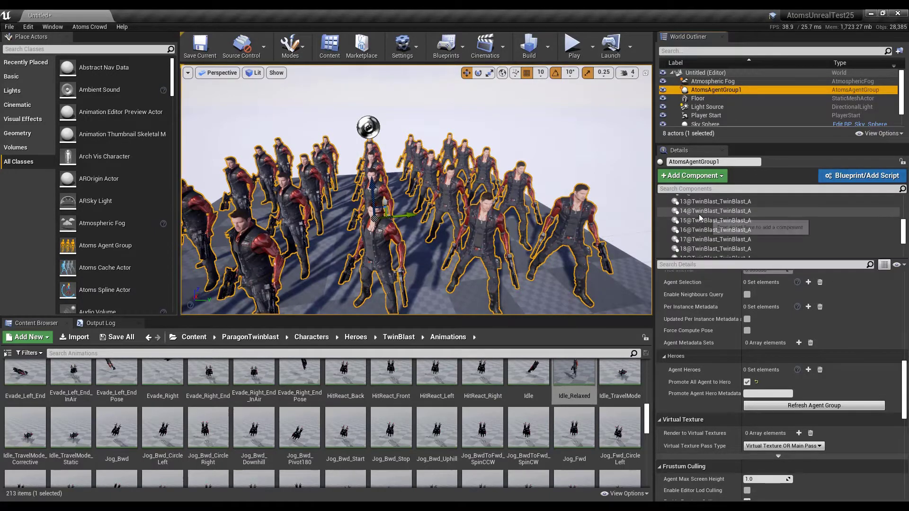
left_click(698, 214)
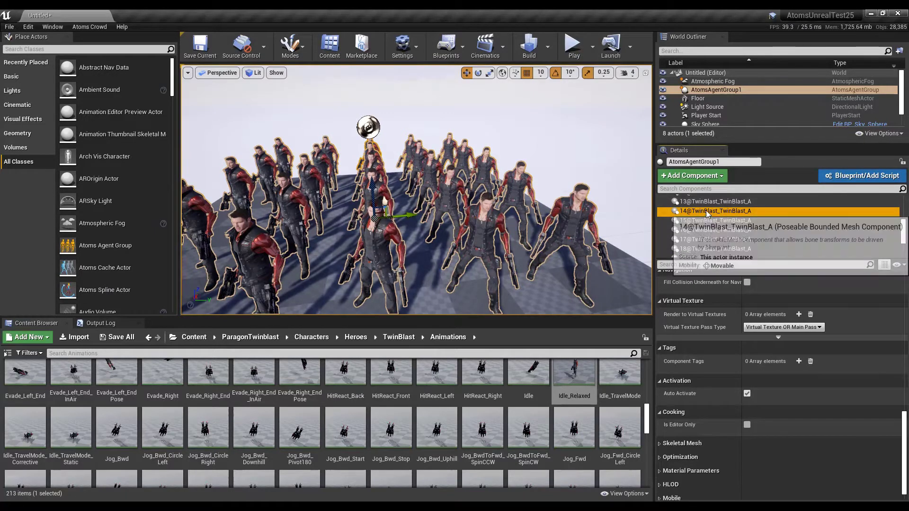
scroll(698, 240, "up", 4)
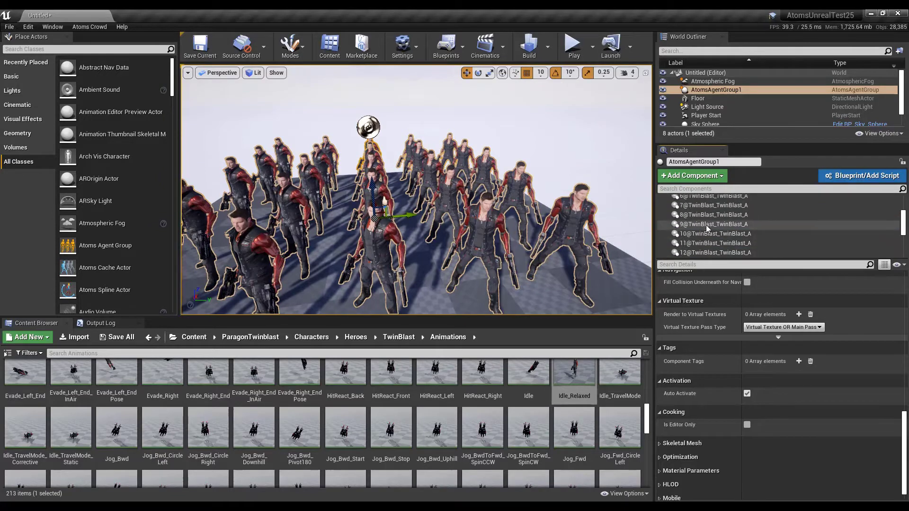
scroll(439, 243, "up", 5)
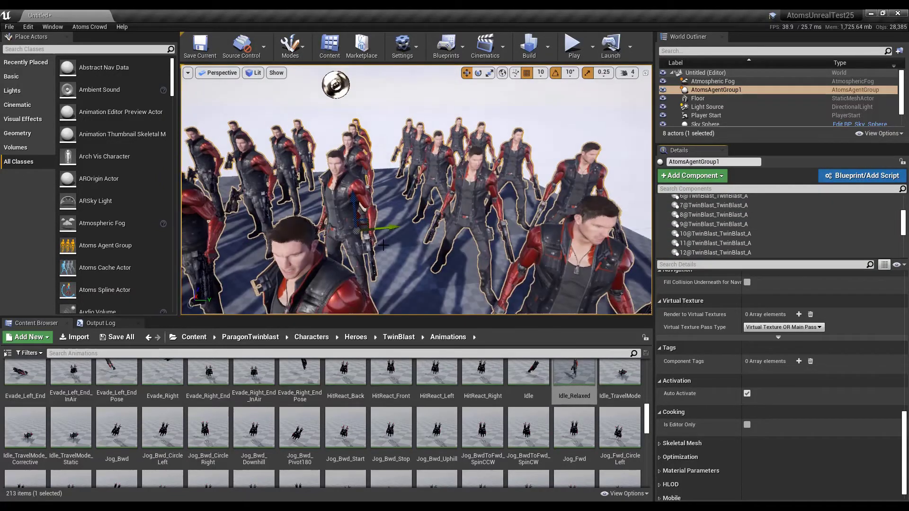
scroll(785, 238, "up", 2)
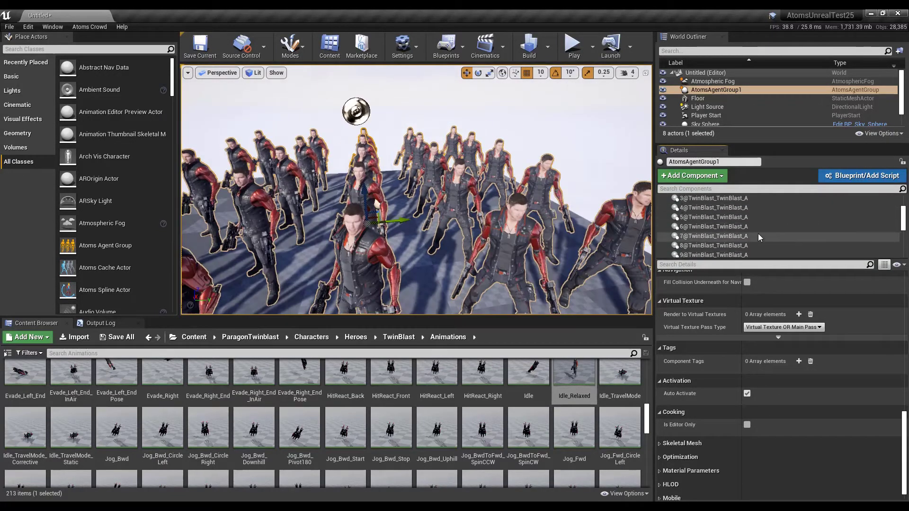
Step: Disable Promote All Agent to Hero in the Heroes settings of the AtomsAgentGroup1 instance
scroll(732, 215, "up", 4)
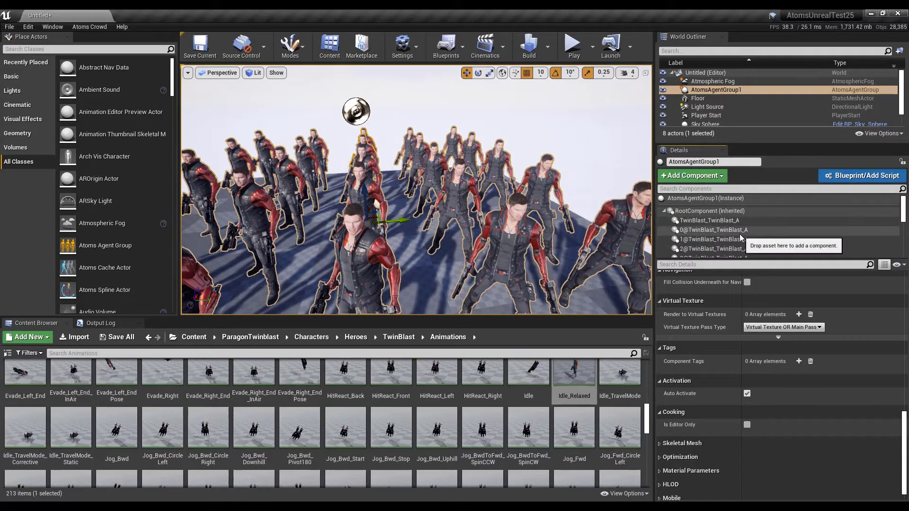
scroll(746, 237, "down", 4)
scroll(734, 222, "up", 3)
scroll(716, 239, "down", 3)
scroll(715, 239, "up", 3)
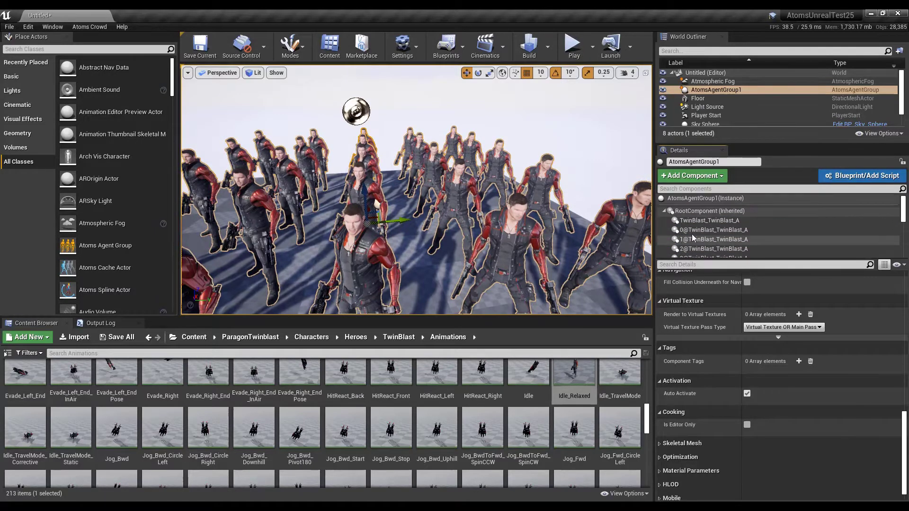
left_click(692, 199)
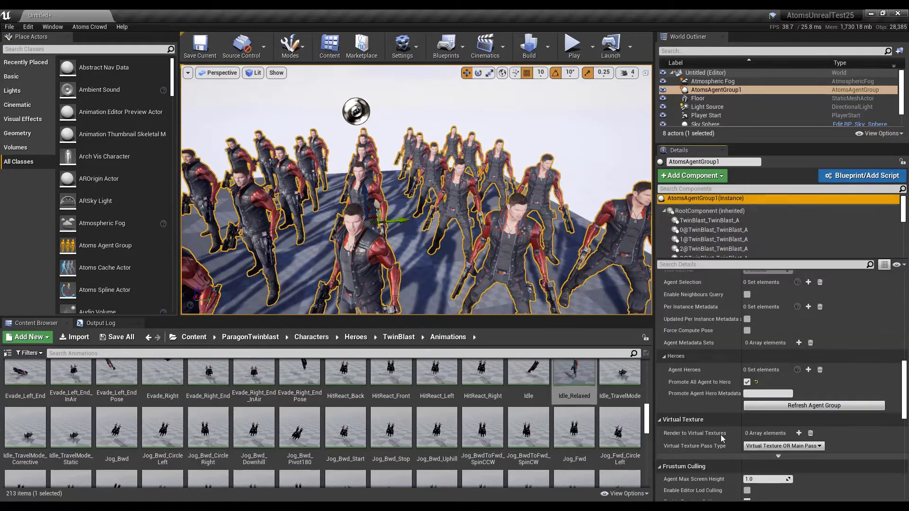
left_click(747, 382)
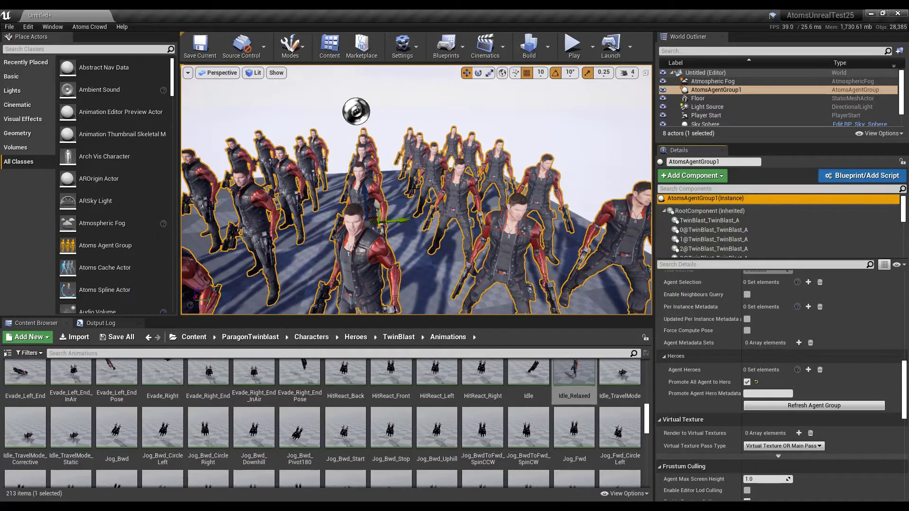
left_click(747, 382)
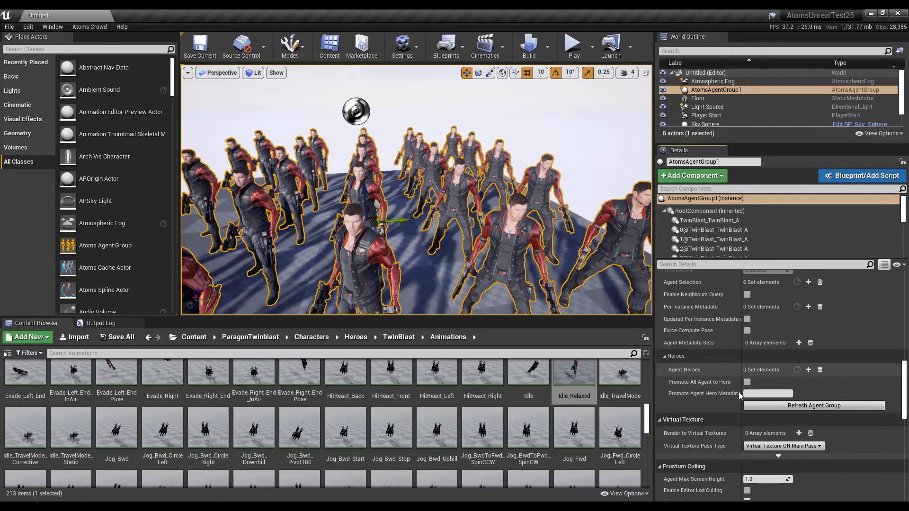
Step: Add three Agent Heroes entries with the agent IDs 1, 3 and 5
left_click(808, 370)
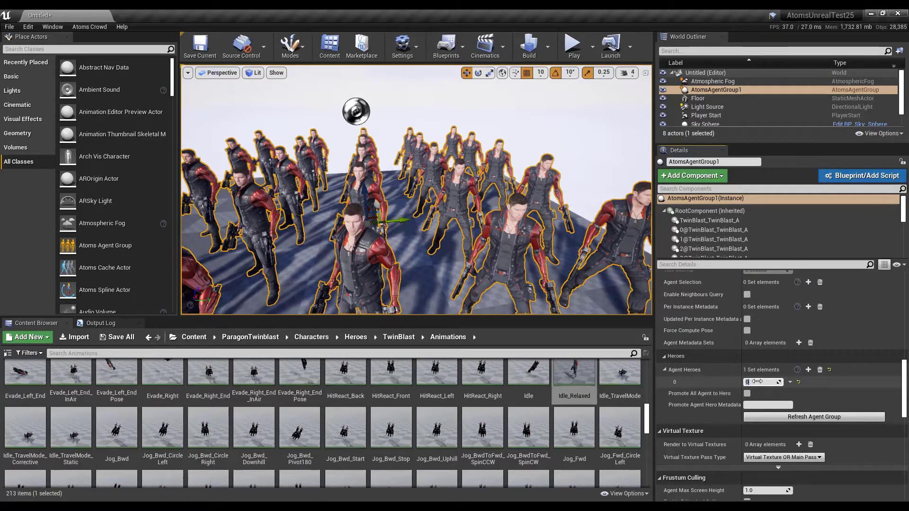
left_click(757, 382)
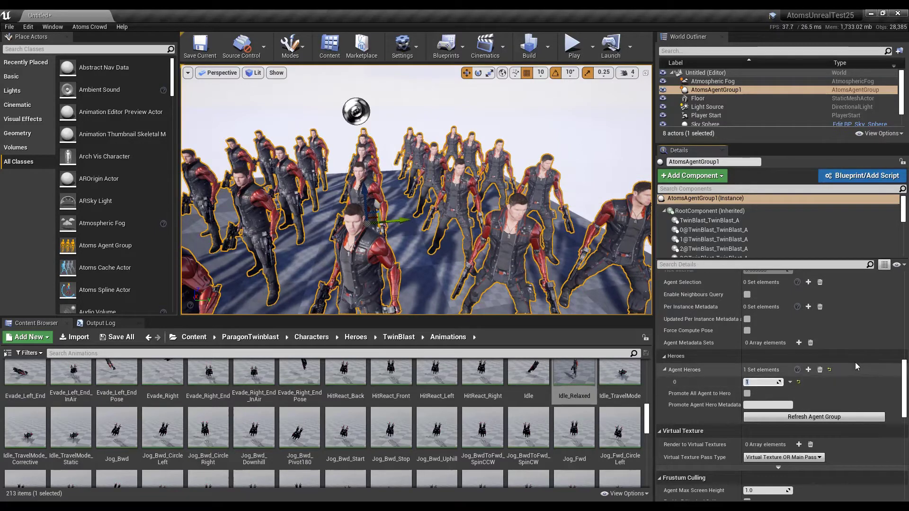
left_click(808, 370)
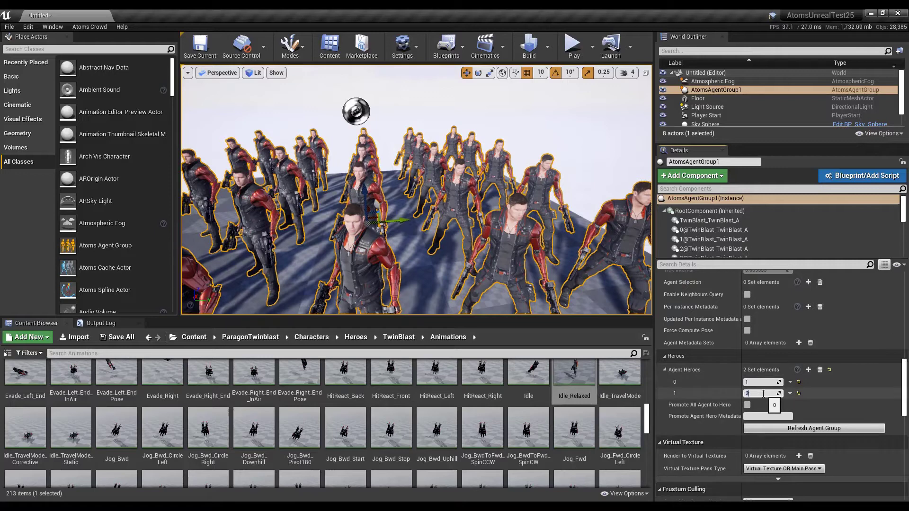
left_click(807, 370)
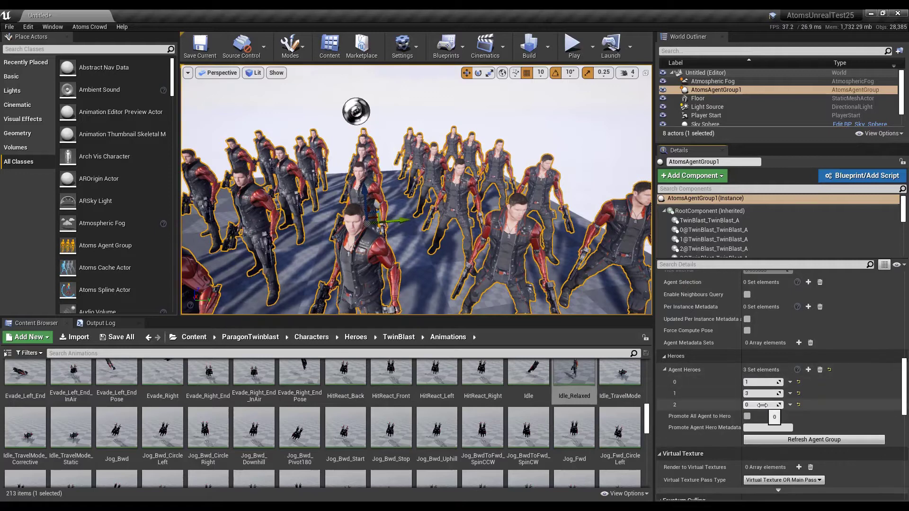
key("Return")
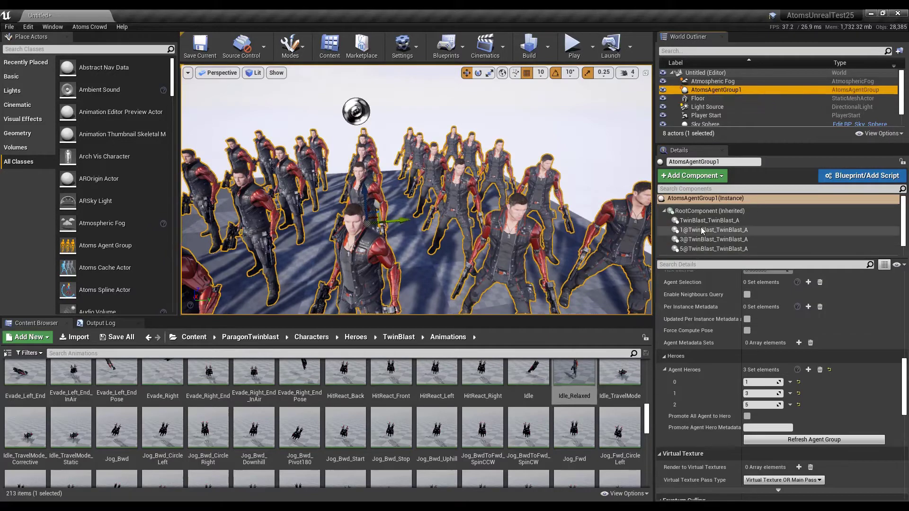
Step: Select the 1@TwinBlast_TwinBlast_A mesh component and examine its agent within the crowd in the viewport
scroll(705, 232, "down", 1)
left_click(710, 216)
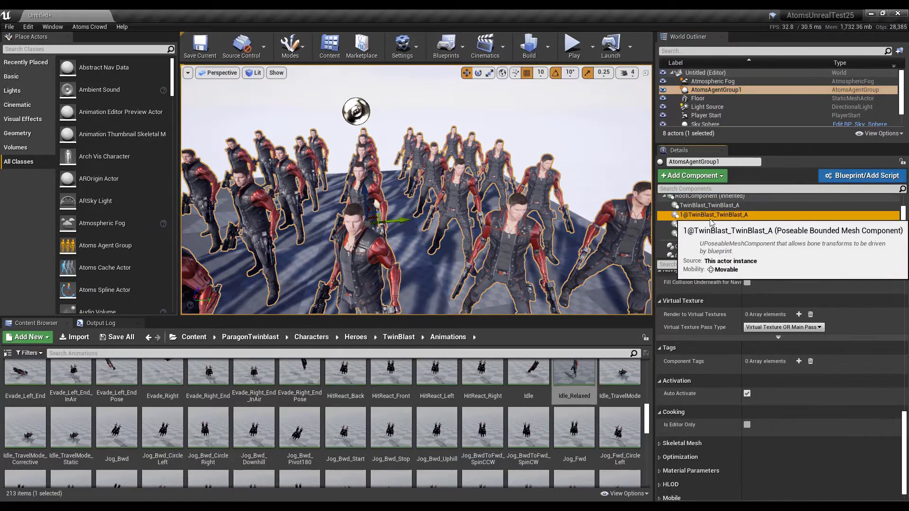
scroll(416, 189, "down", 5)
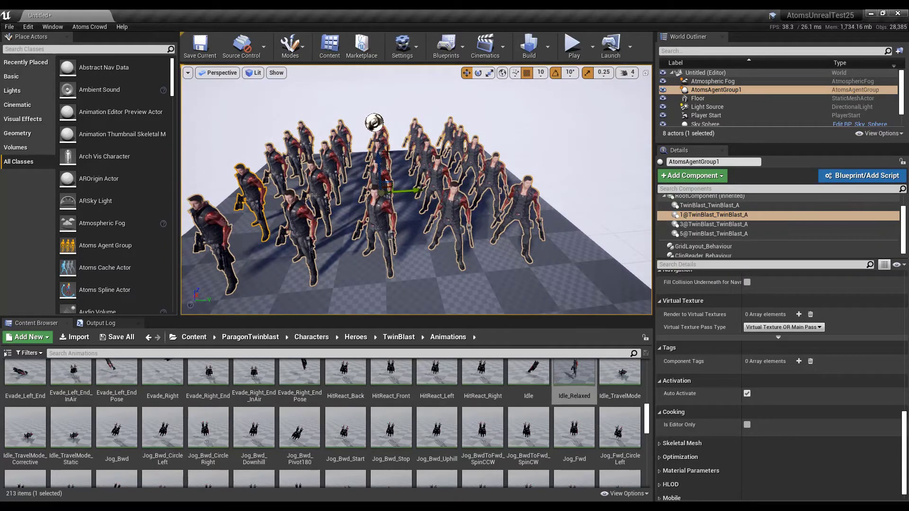
left_click_drag(382, 158, 391, 68)
scroll(391, 68, "up", 5)
scroll(715, 201, "up", 1)
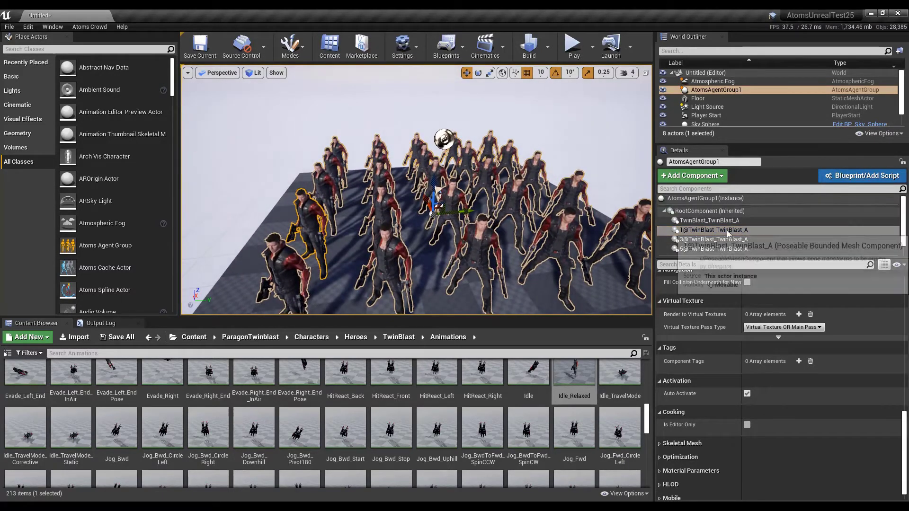
Step: Remove all Agent Heroes entries from the AtomsAgentGroup1 instance and reselect the group to refresh its component list
left_click(715, 202)
scroll(720, 387, "down", 1)
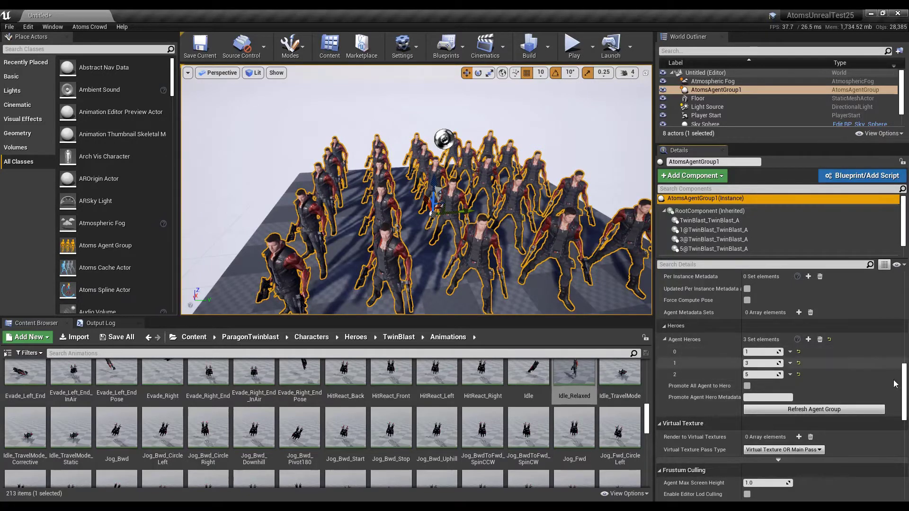
left_click(820, 339)
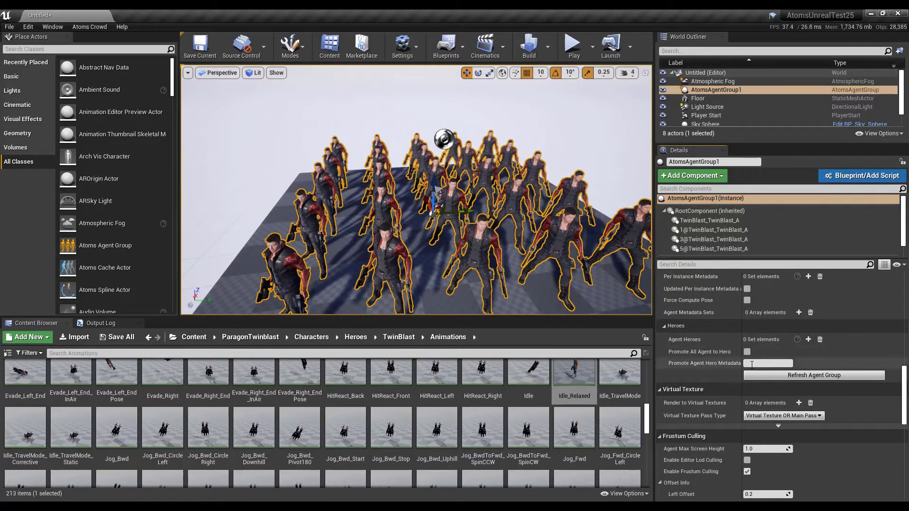
left_click(726, 108)
left_click(719, 89)
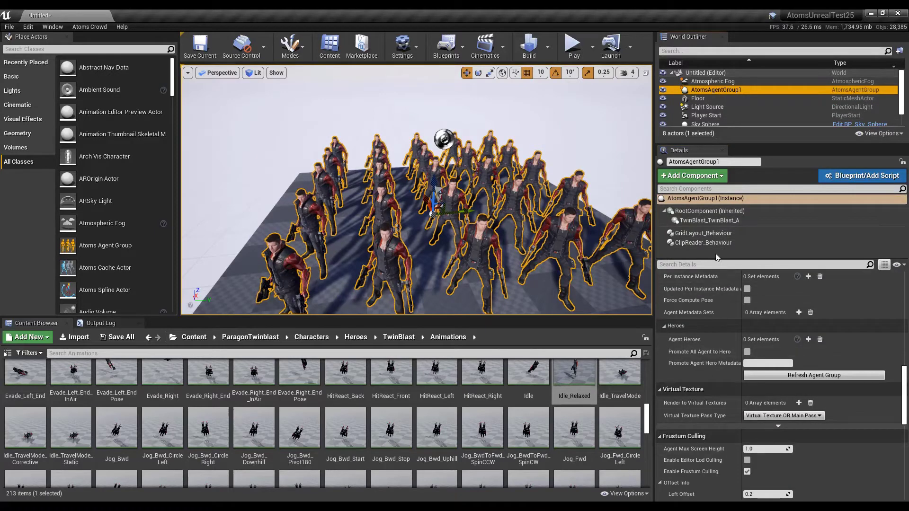
Step: Add an Add Metadata Behaviour component to AtomsAgentGroup1
left_click(715, 176)
scroll(721, 254, "down", 5)
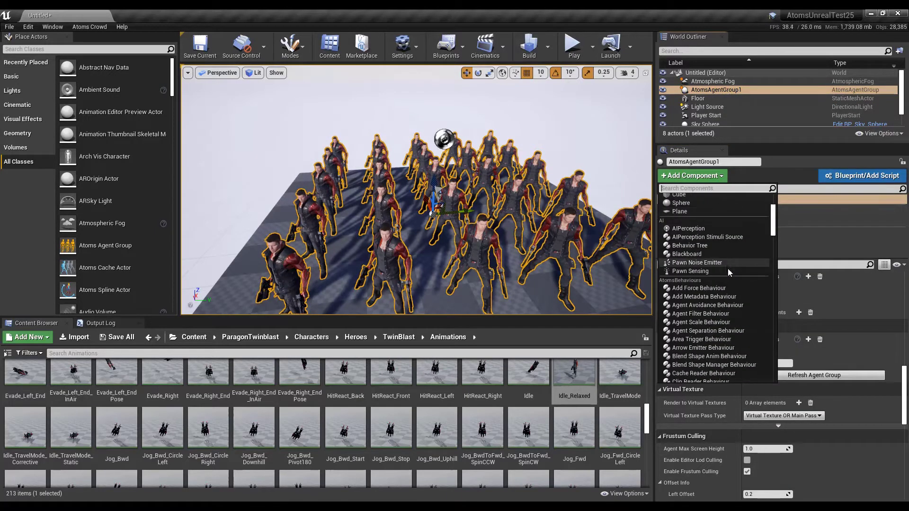
left_click(713, 282)
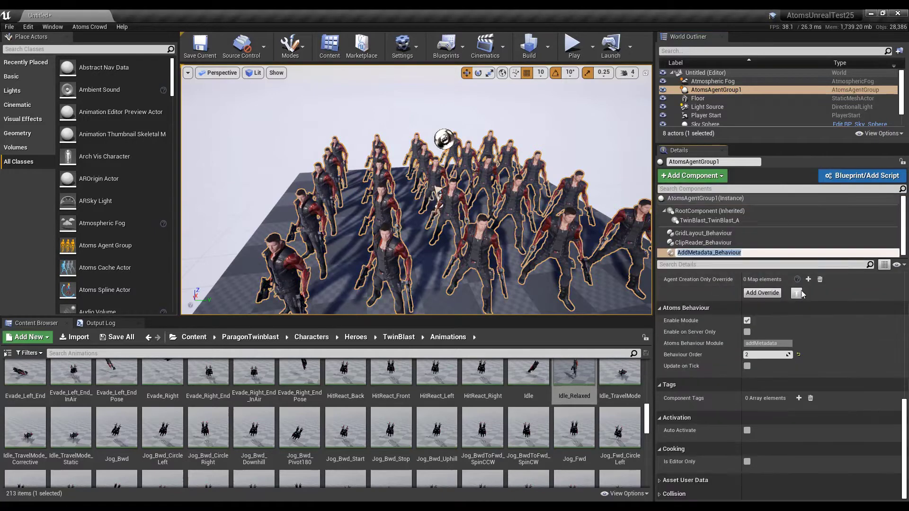
Step: Name the behaviour's metadata myHero and enable its Bool Value, keeping the type bool
scroll(805, 350, "up", 10)
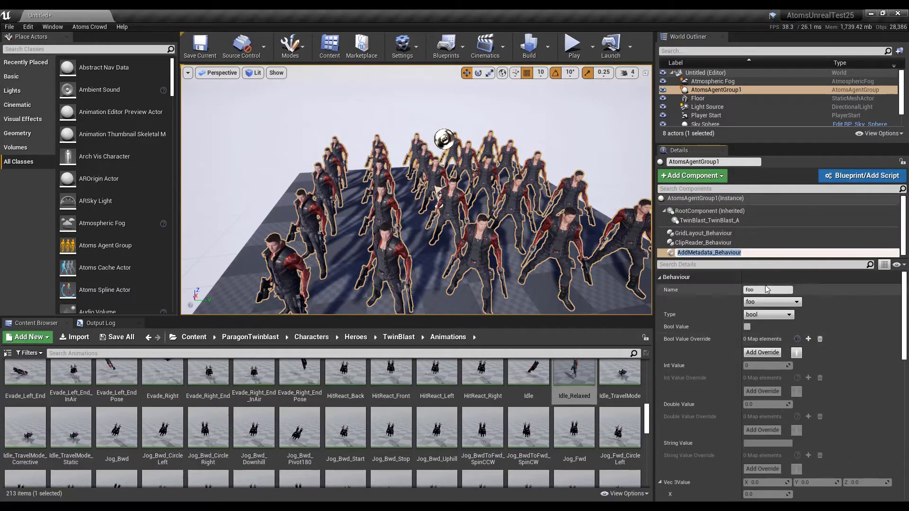
left_click(762, 290)
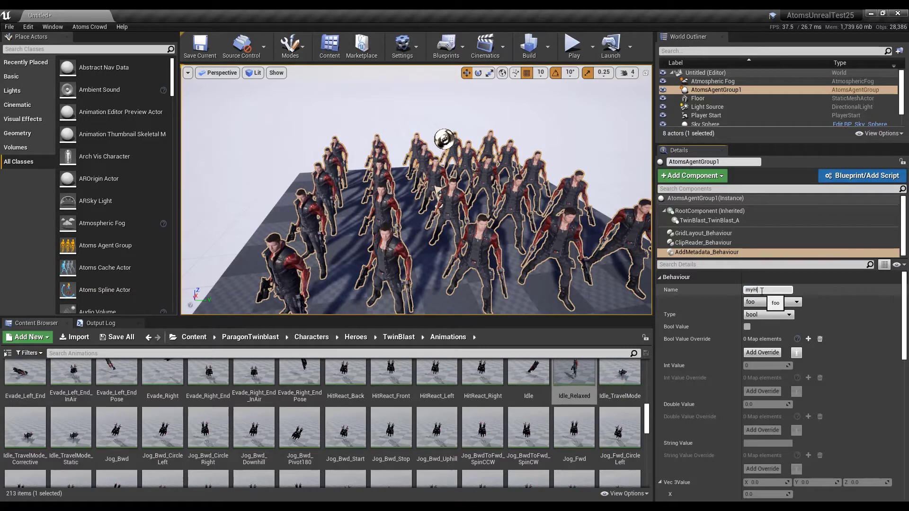
key("Return")
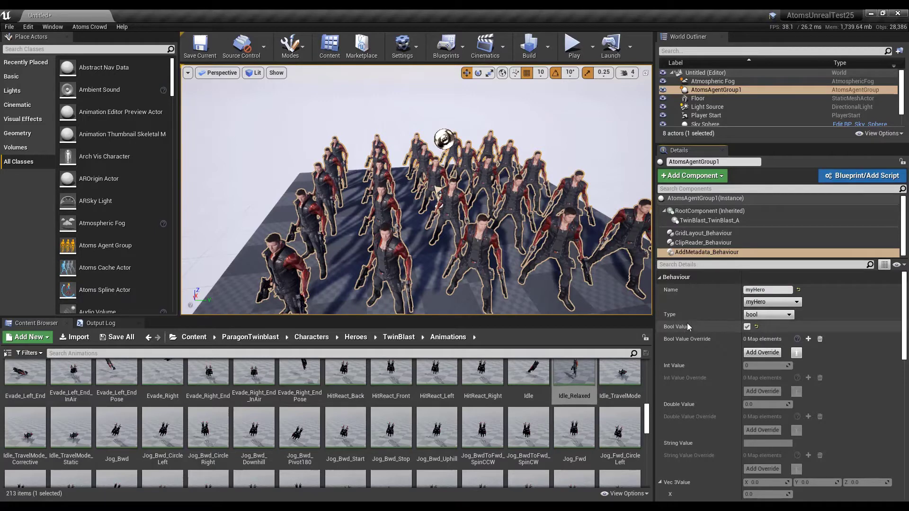
Step: Set Promote Agent Hero Metadata of the AtomsAgentGroup1 instance to myHero and reselect the group to refresh its components
left_click(767, 289)
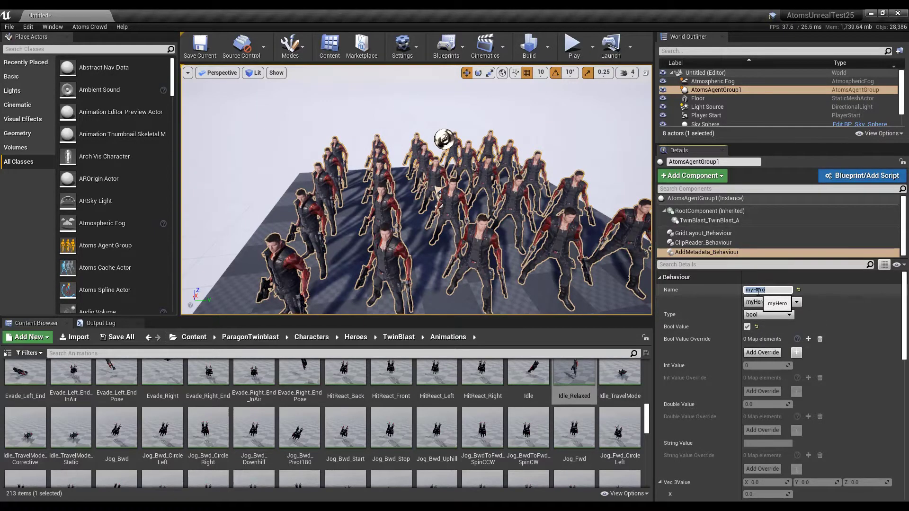
left_click(689, 199)
scroll(713, 394, "down", 5)
scroll(714, 399, "down", 10)
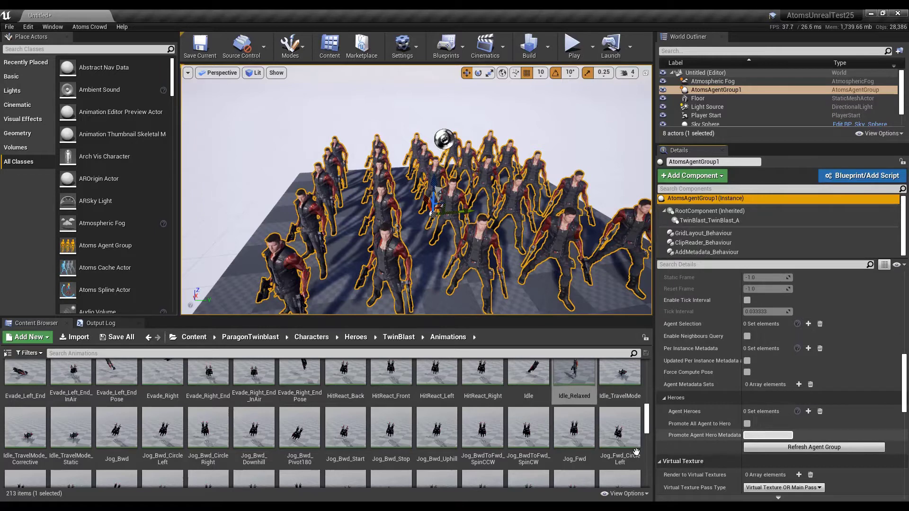
left_click(754, 436)
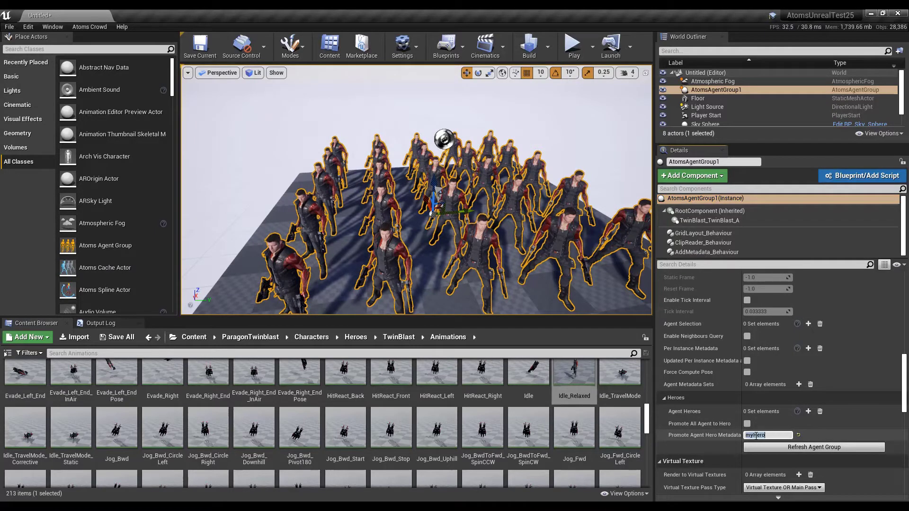
left_click(771, 446)
left_click(707, 107)
left_click(709, 90)
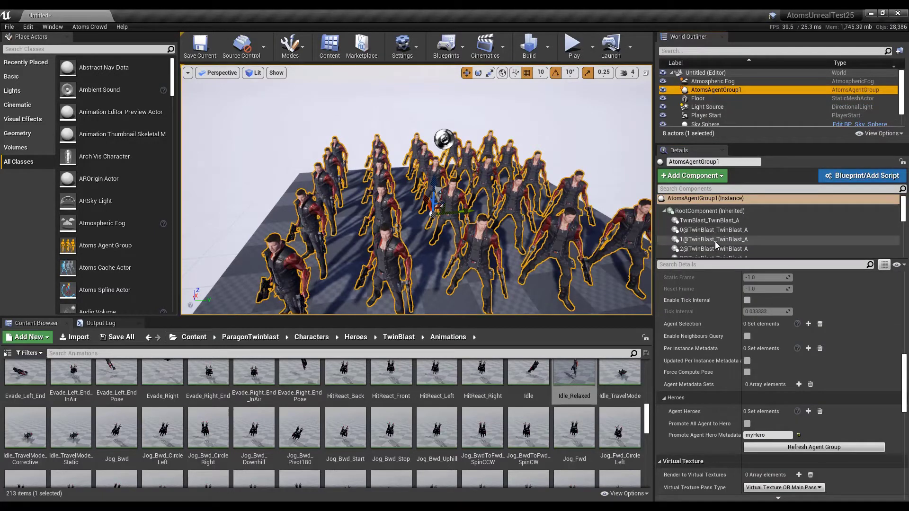
Step: Examine the per-agent TwinBlast mesh components under the root component, then collapse that component branch
scroll(714, 241, "down", 2)
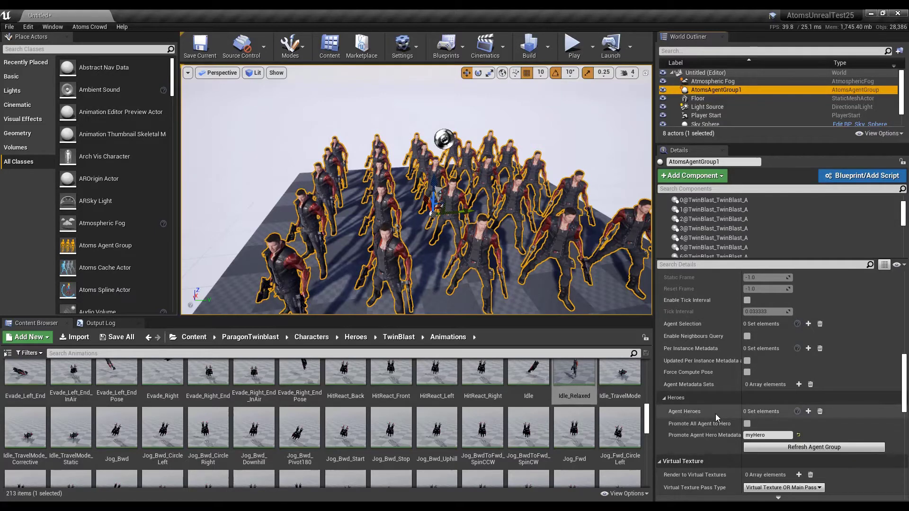
scroll(717, 248, "up", 2)
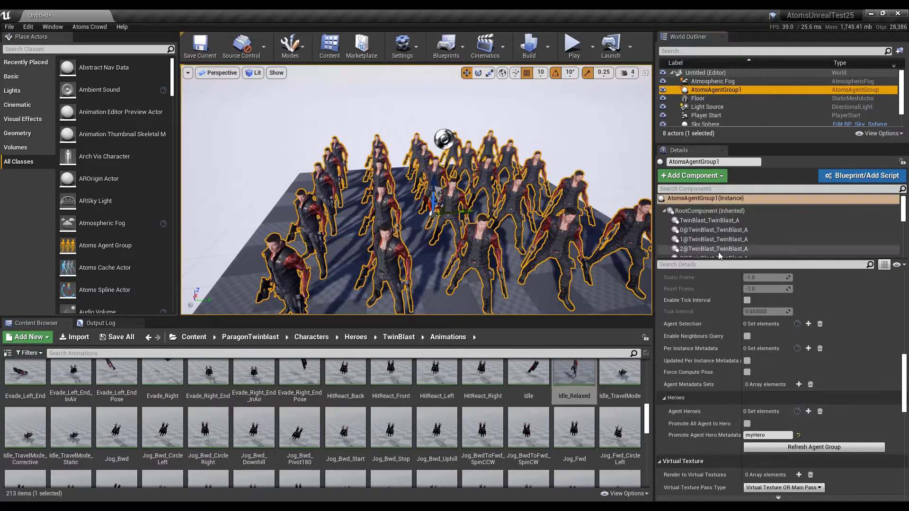
scroll(709, 234, "down", 5)
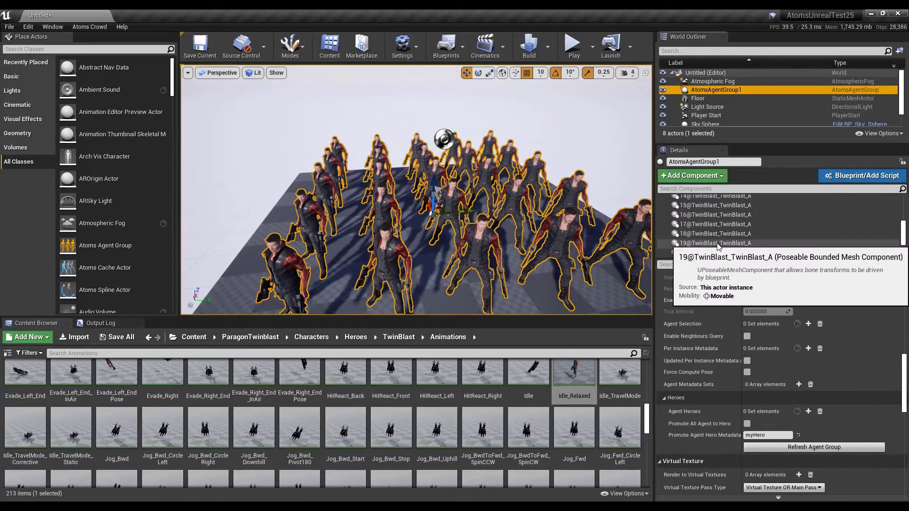
scroll(715, 242, "up", 3)
scroll(716, 246, "up", 3)
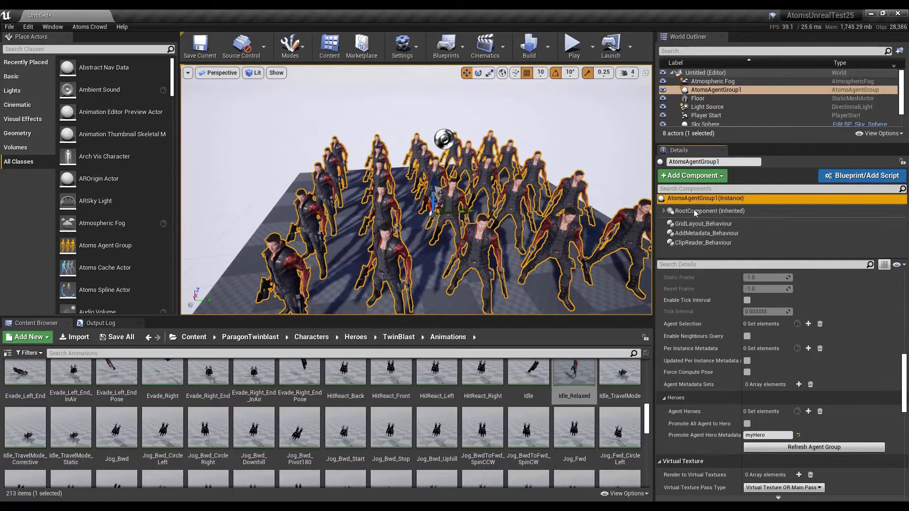
Step: Disable Bool Value and enable Agent Creation Only in AddMetadata_Behaviour
left_click(701, 233)
scroll(703, 367, "down", 5)
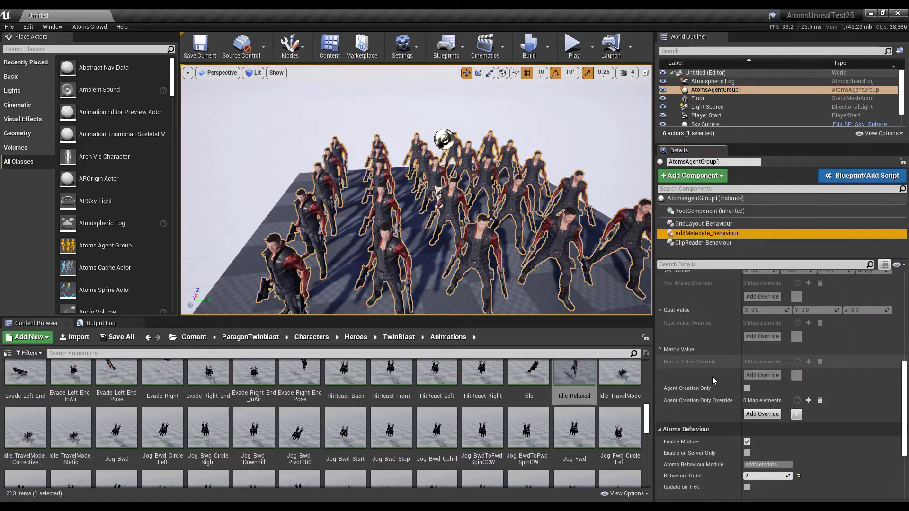
scroll(713, 377, "up", 5)
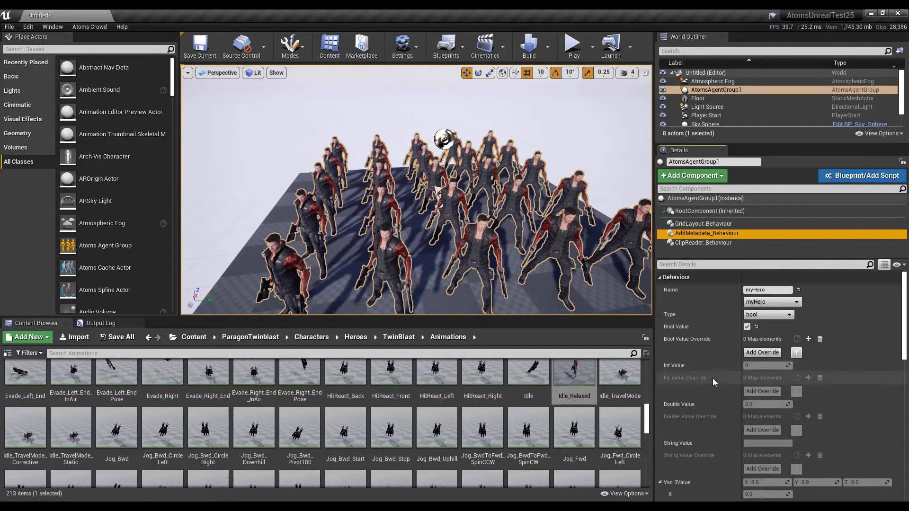
left_click(747, 326)
scroll(717, 369, "down", 10)
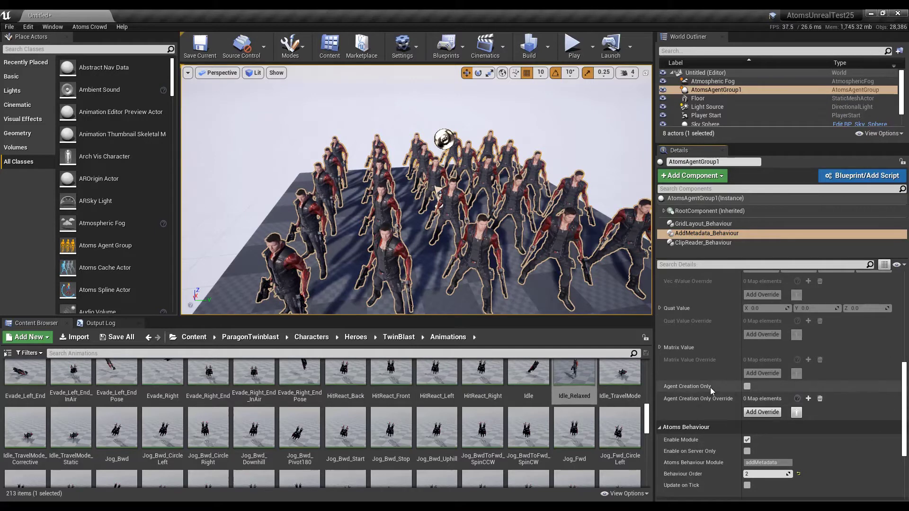
left_click(747, 387)
left_click_drag(904, 391, 904, 301)
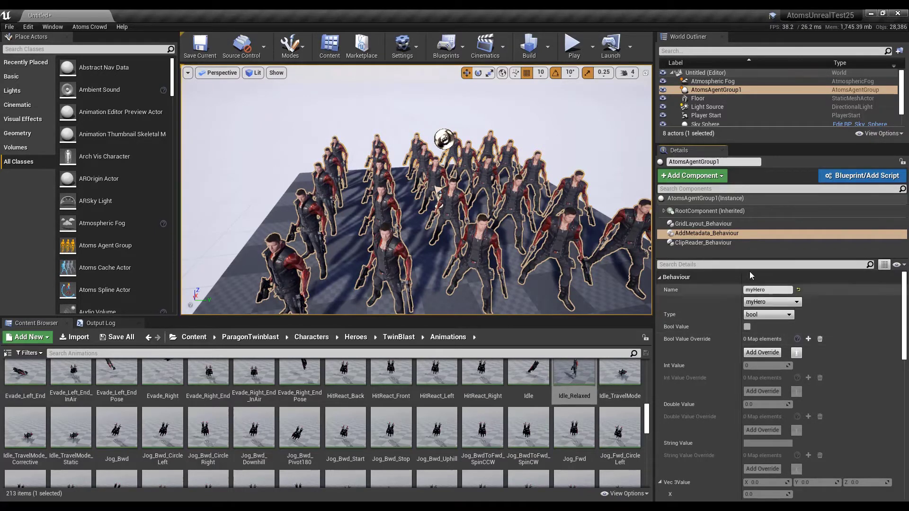
Step: Enlarge the component list, add a Frustum Trigger Behaviour to AtomsAgentGroup1 and select it to show its settings
left_click_drag(754, 260, 731, 279)
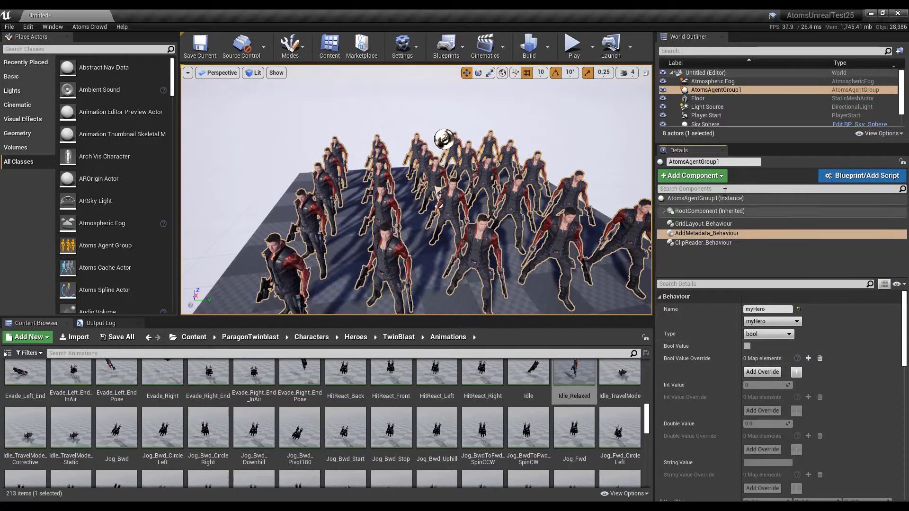
left_click(719, 182)
scroll(737, 285, "down", 2)
scroll(734, 308, "down", 5)
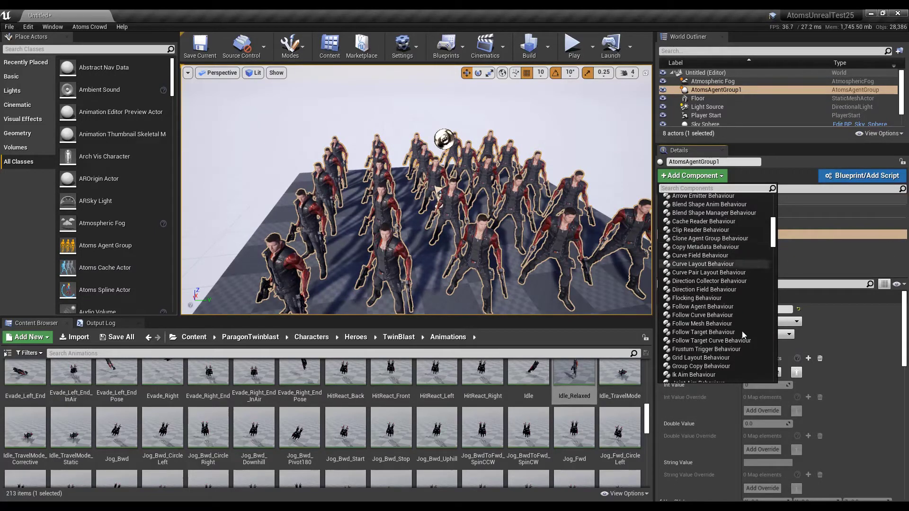
left_click(690, 353)
left_click(700, 235)
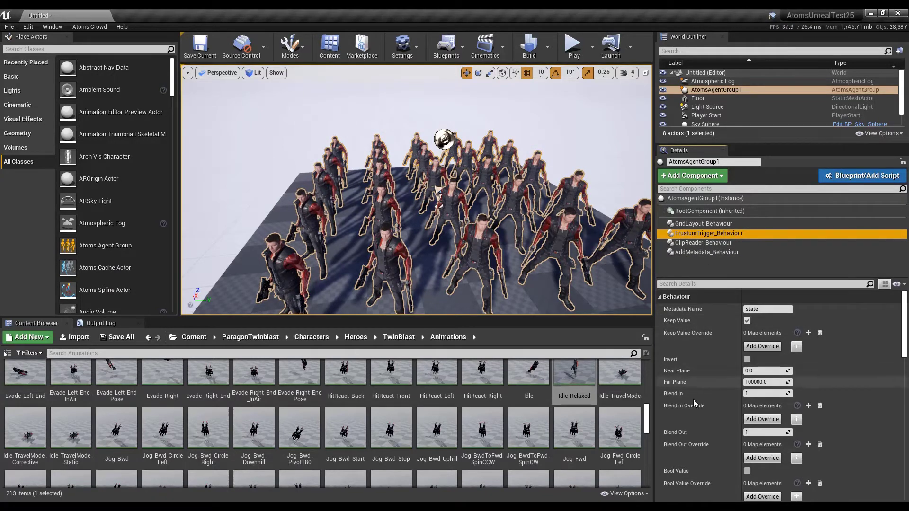
Step: Set the frustum trigger's Metadata Name to myHero and Far Plane to 500, and disable Keep Value
scroll(694, 398, "down", 3)
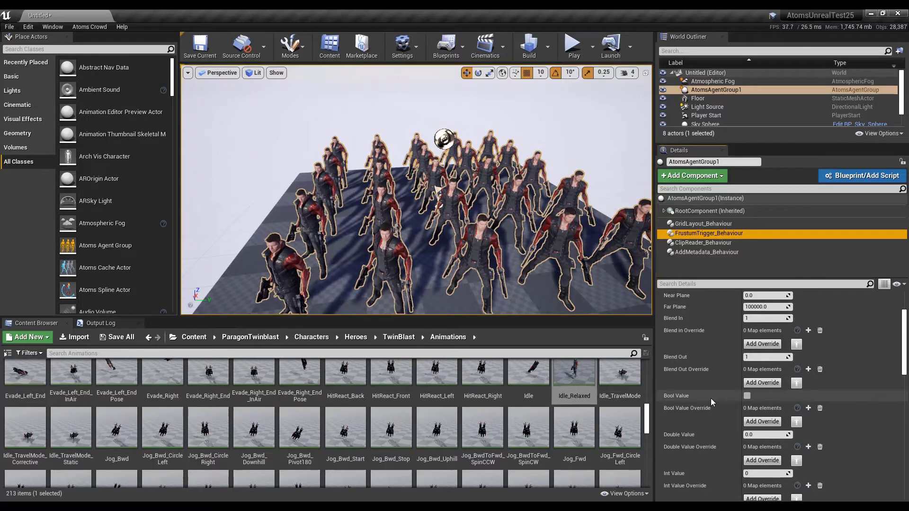
scroll(723, 394, "up", 3)
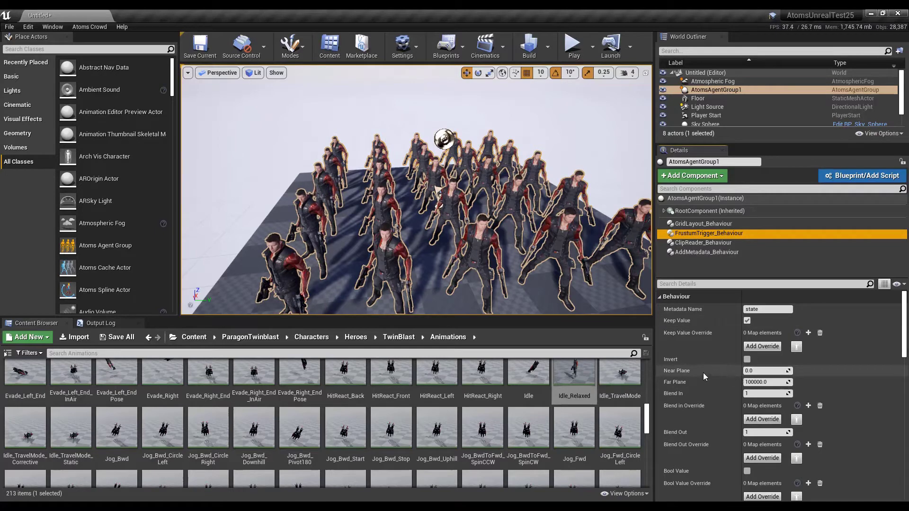
left_click(761, 311)
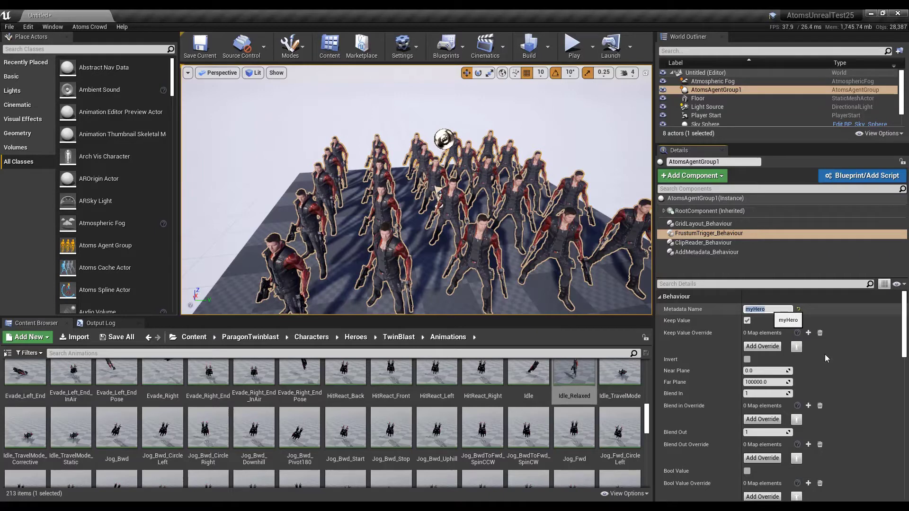
left_click(756, 382)
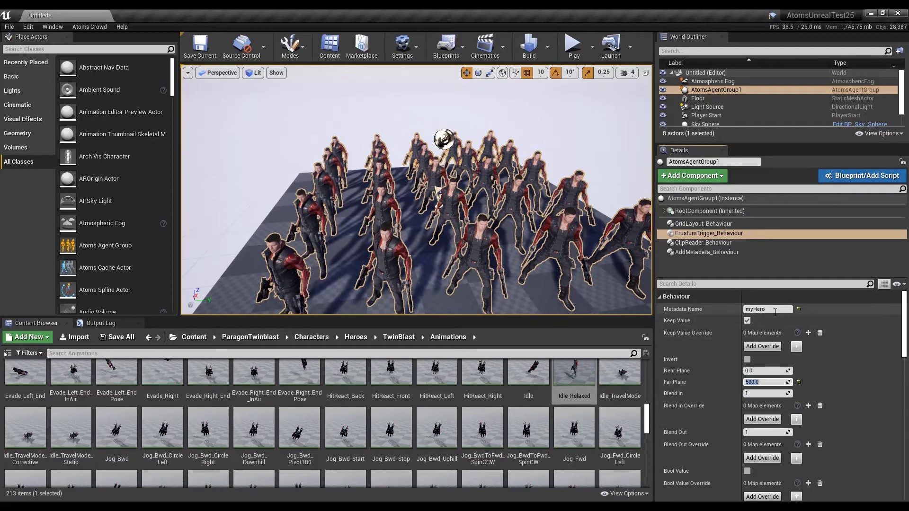
left_click(746, 320)
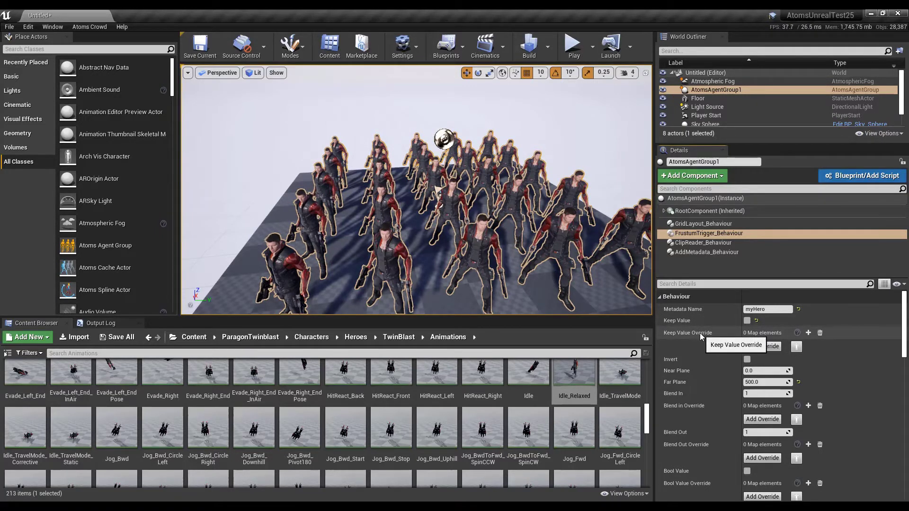
scroll(703, 398, "down", 2)
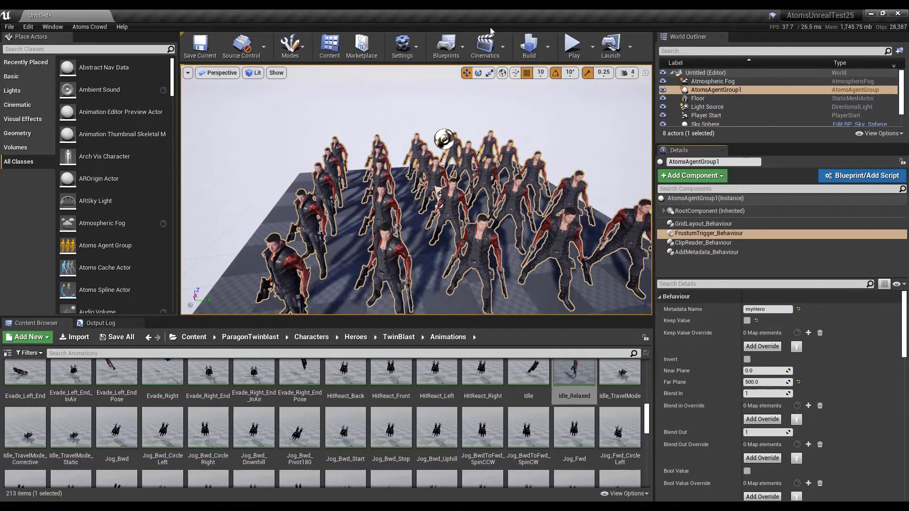
Step: Run the level, pause it with the camera near the agents, inspect AtomsAgentGroup1's components, and stop the session
left_click(573, 45)
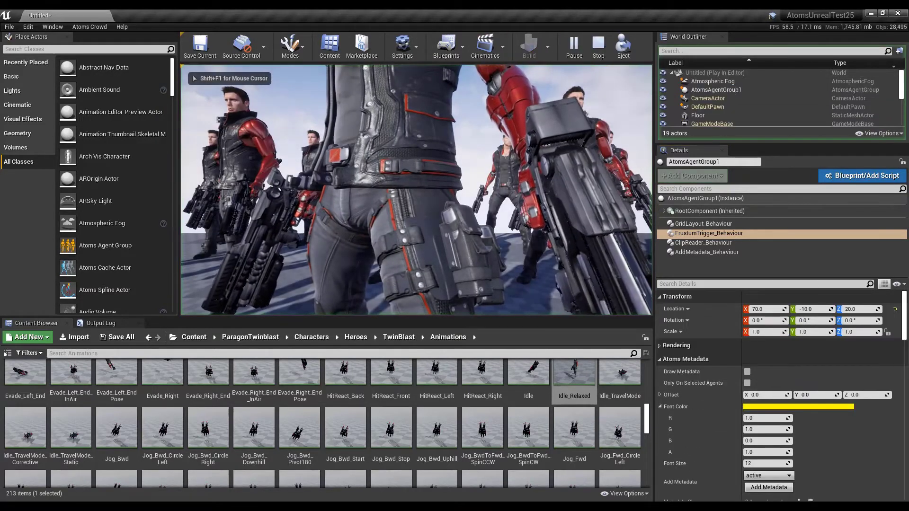
key("Escape")
left_click(577, 48)
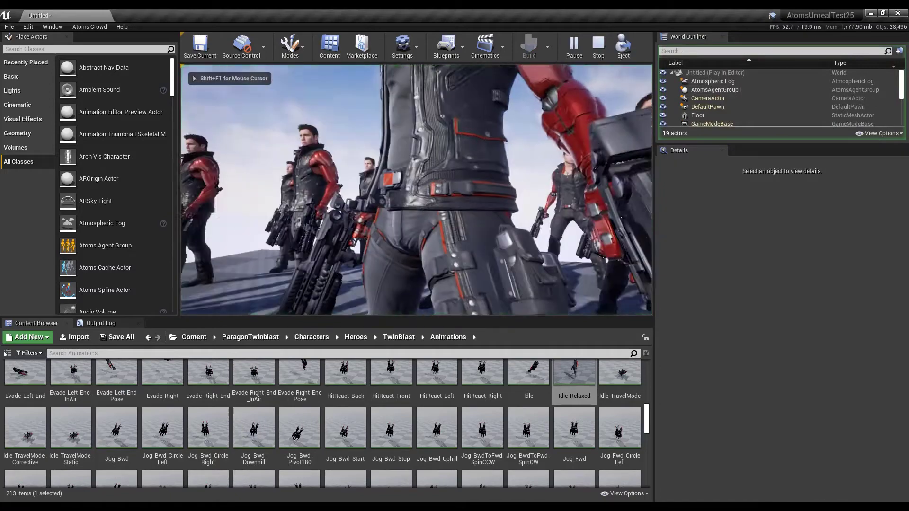
key("shift+F1")
left_click(574, 45)
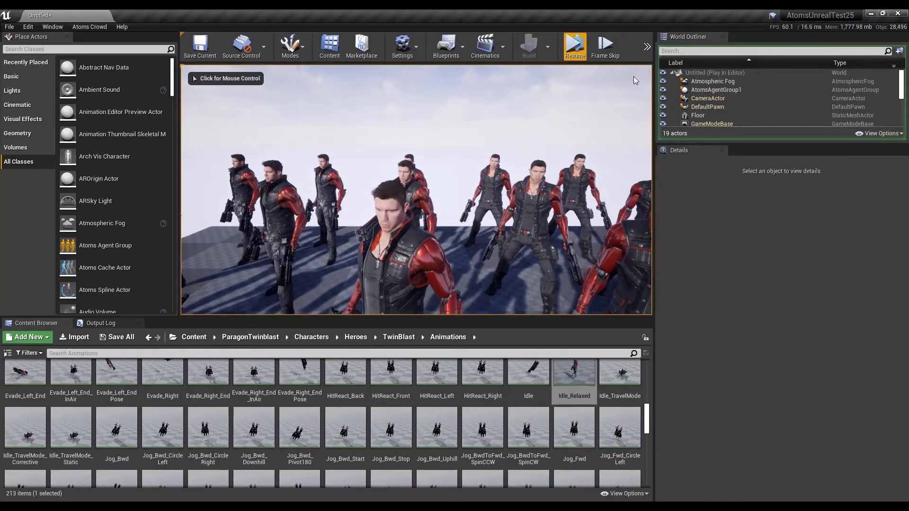
left_click(729, 89)
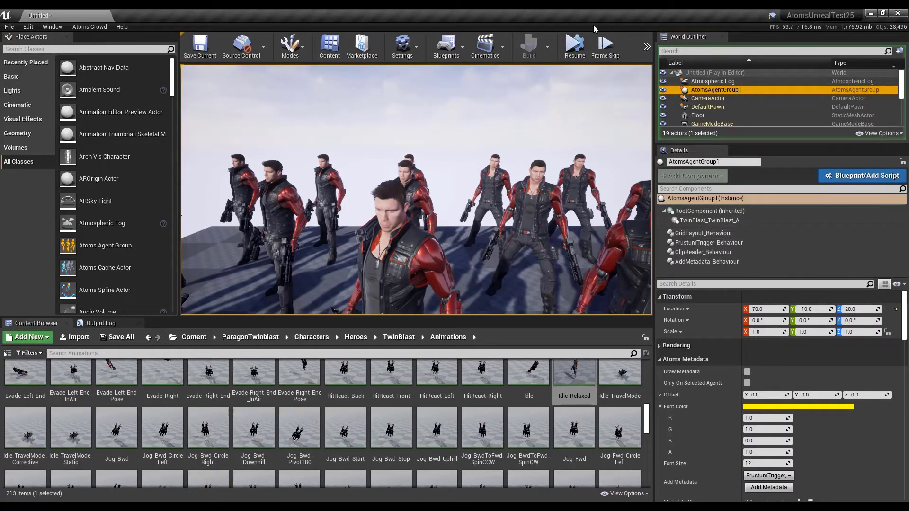
left_click(621, 129)
key("Escape")
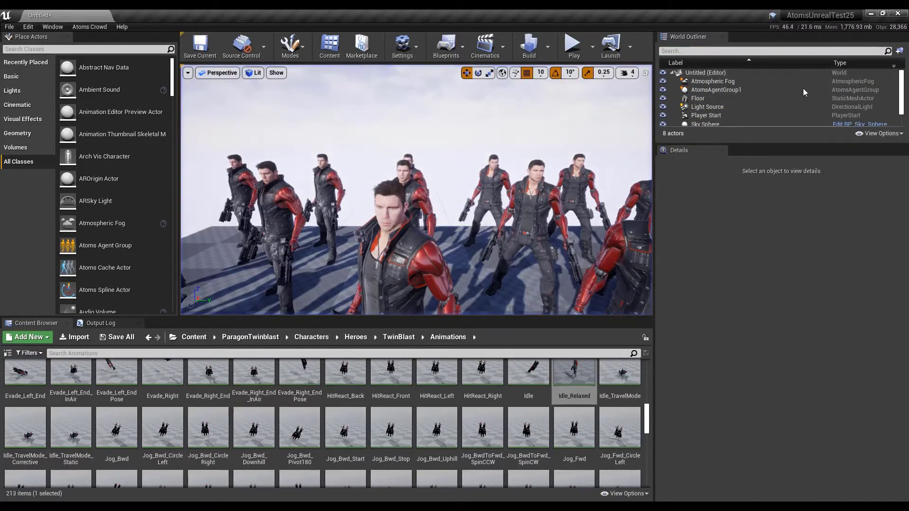
Step: Enable Bool Value in the FrustumTrigger_Behaviour of AtomsAgentGroup1
left_click(716, 89)
left_click(698, 243)
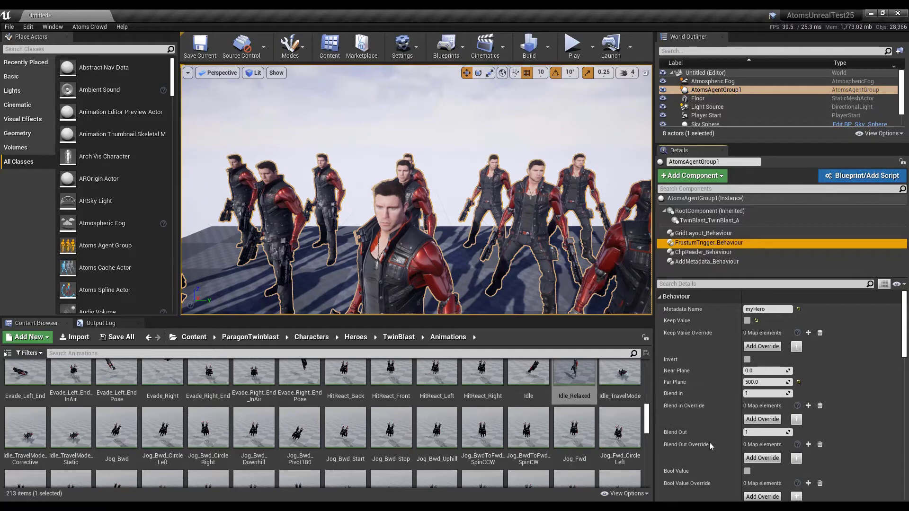
scroll(684, 402, "down", 3)
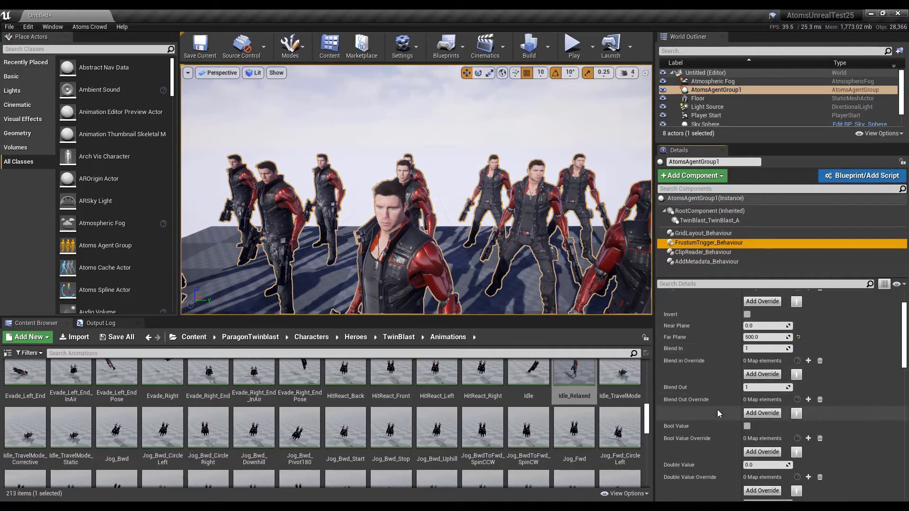
left_click(747, 411)
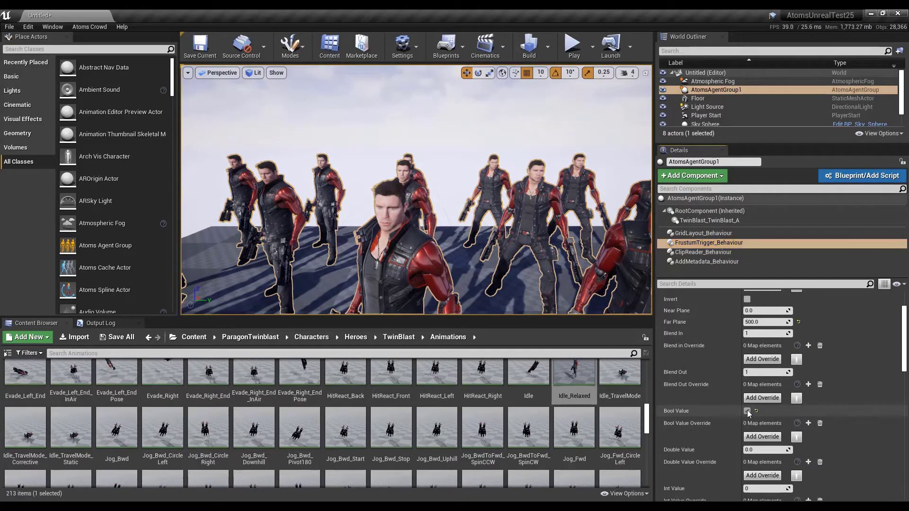
scroll(696, 412, "up", 3)
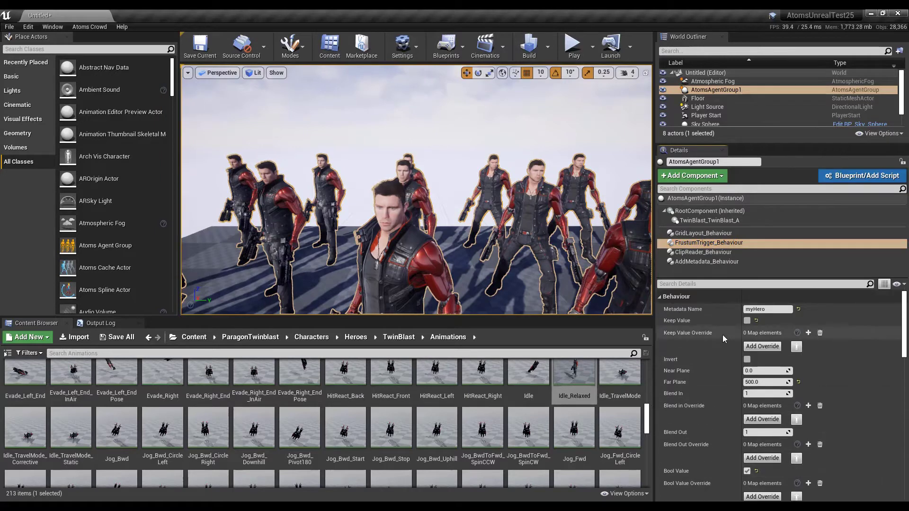
Step: Run and pause the level, then examine the per-agent TwinBlast mesh components of AtomsAgentGroup1 with the camera close to the agents
left_click(576, 47)
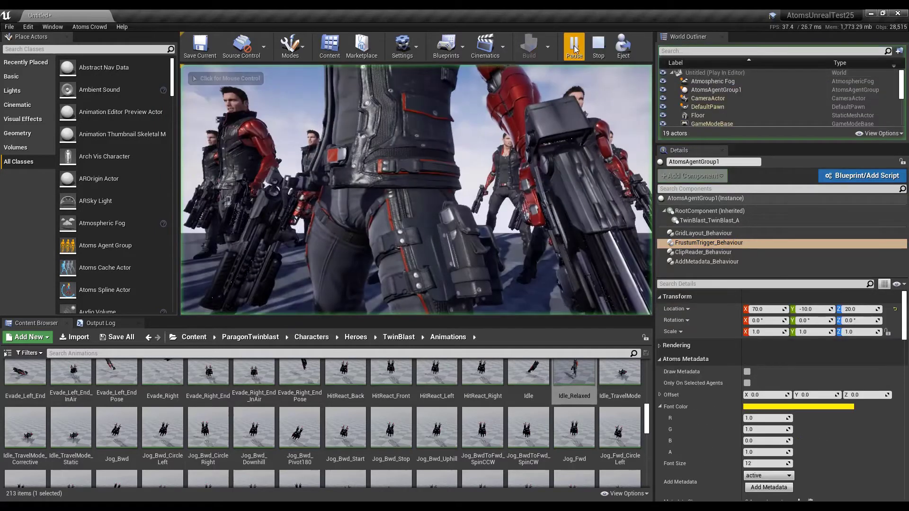
left_click(573, 47)
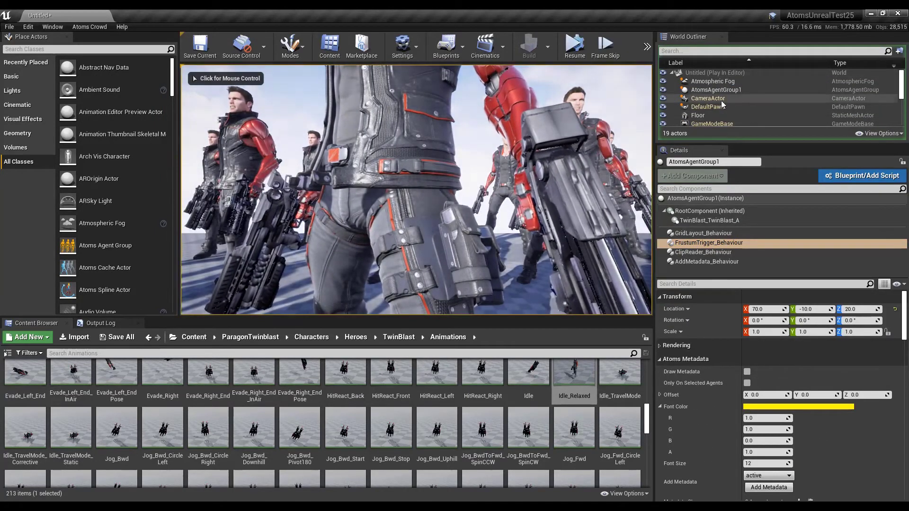
left_click(715, 90)
scroll(739, 242, "down", 5)
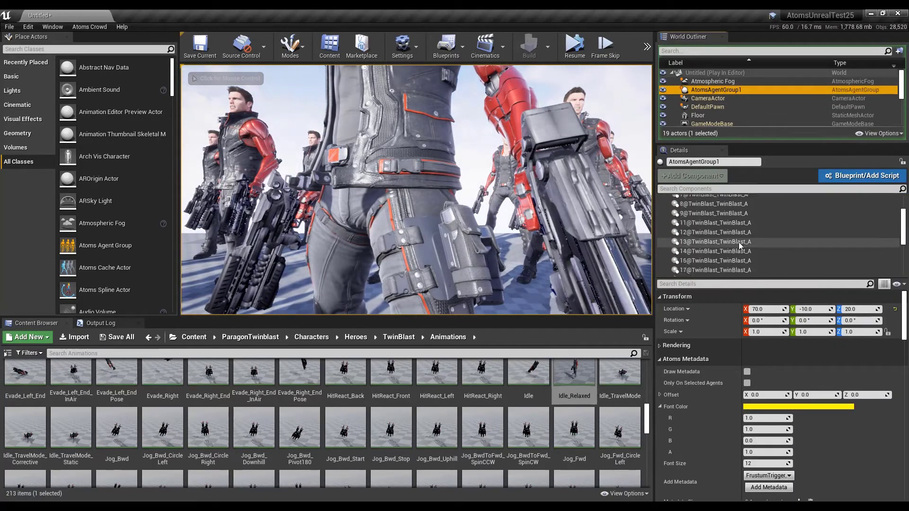
scroll(730, 248, "up", 5)
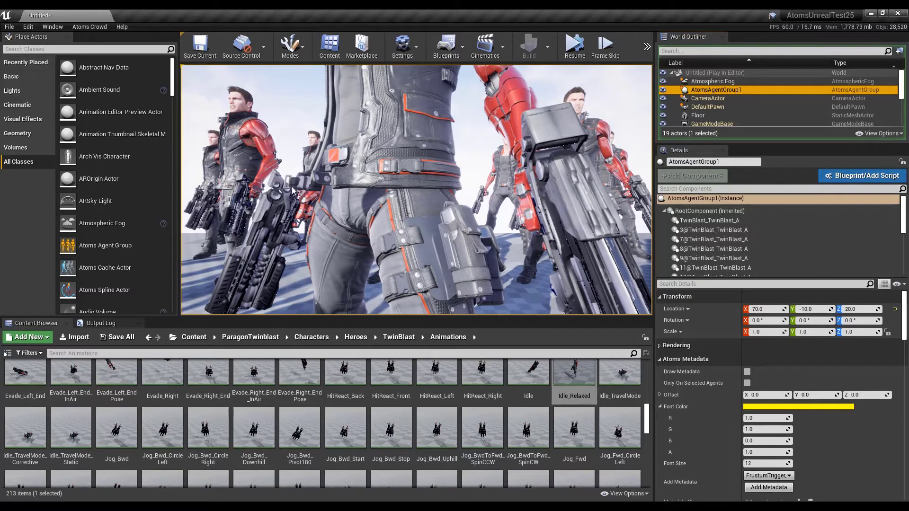
scroll(750, 246, "down", 3)
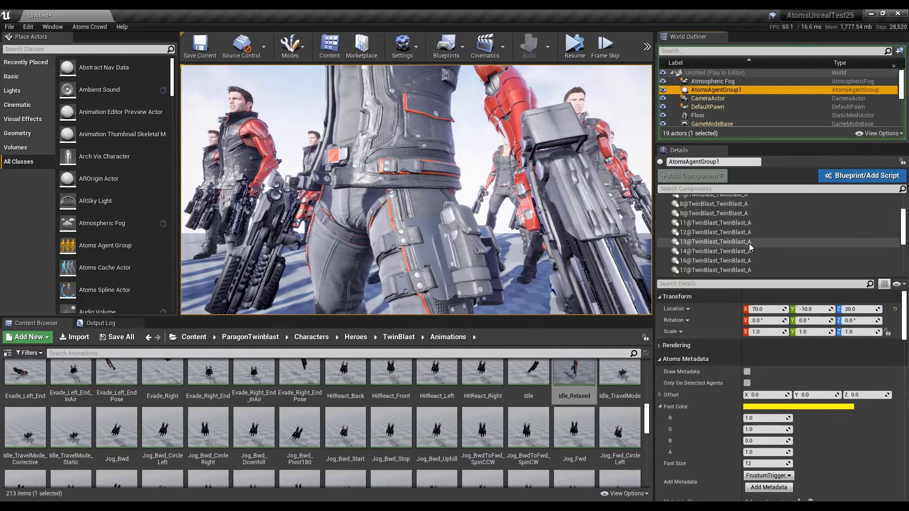
scroll(746, 244, "up", 3)
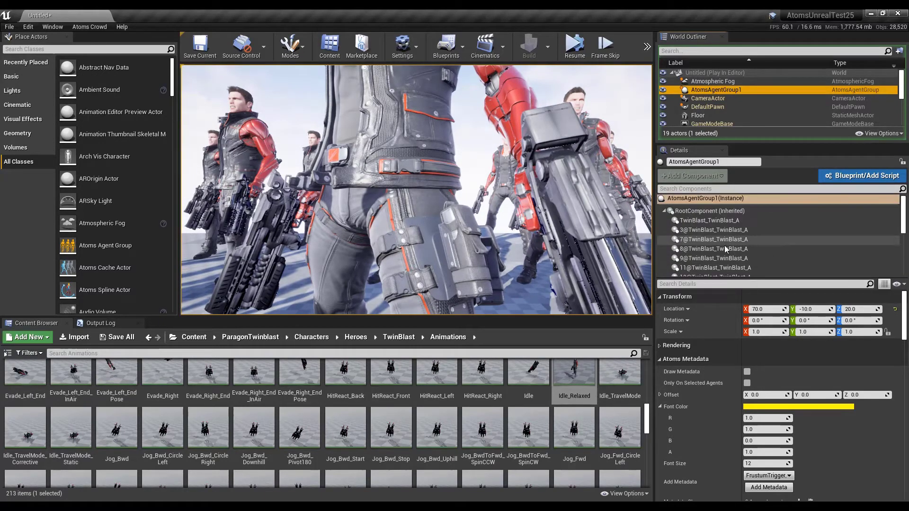
scroll(715, 242, "down", 1)
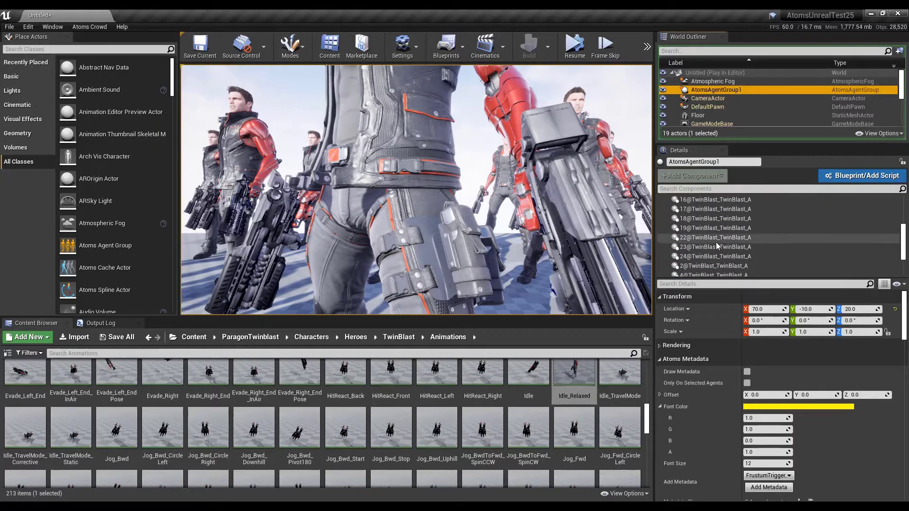
Step: Resume play, move the camera far from the crowd, pause, and reselect AtomsAgentGroup1 to check its mesh components
left_click(573, 47)
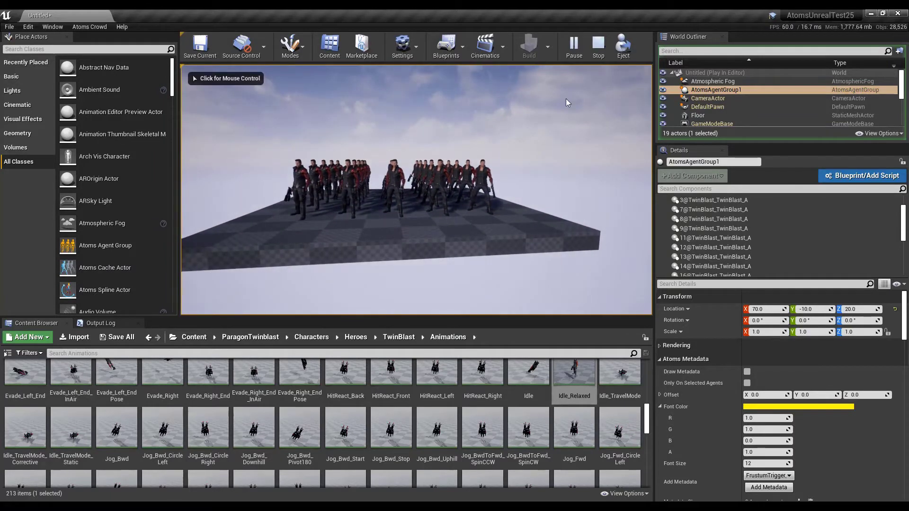
left_click(709, 106)
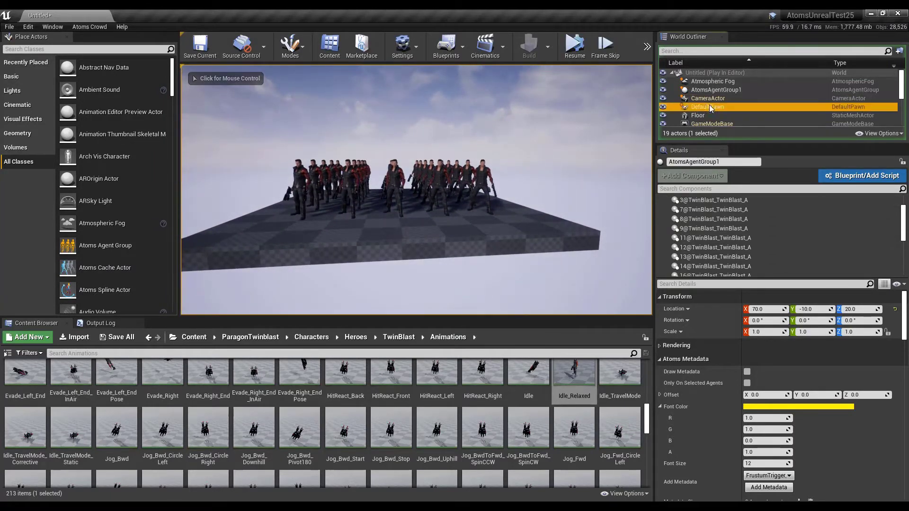
left_click(708, 89)
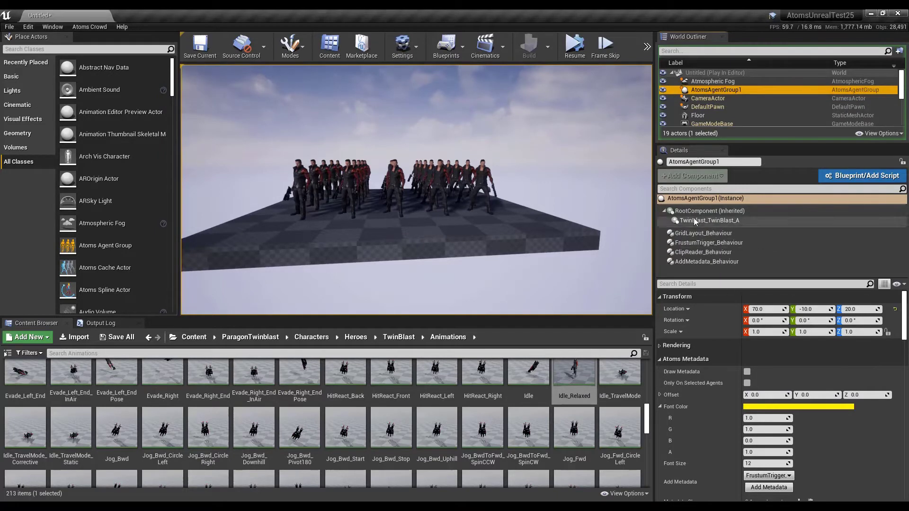
Step: Resume play, move the camera back towards the front row, pause, and refresh AtomsAgentGroup1 to inspect which agents have mesh components
left_click(573, 48)
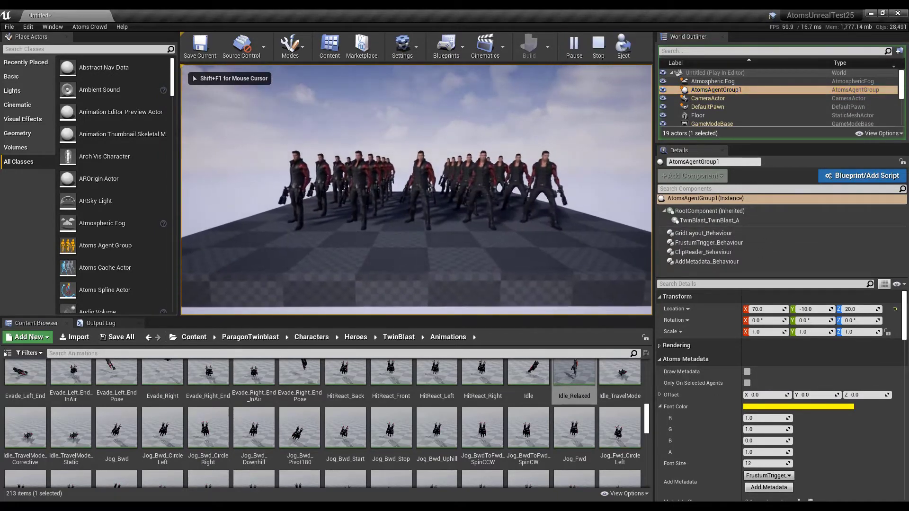
key("shift+F1")
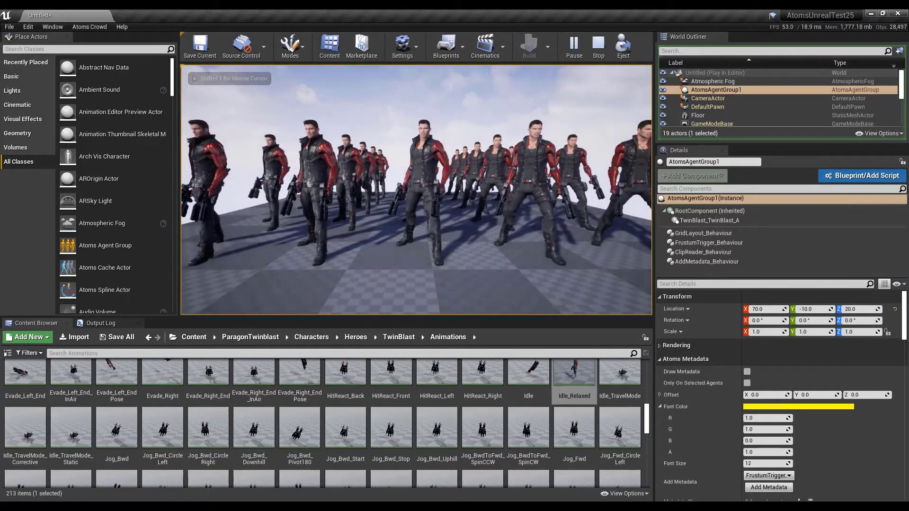
left_click(573, 45)
left_click(715, 97)
left_click(717, 89)
scroll(808, 258, "down", 2)
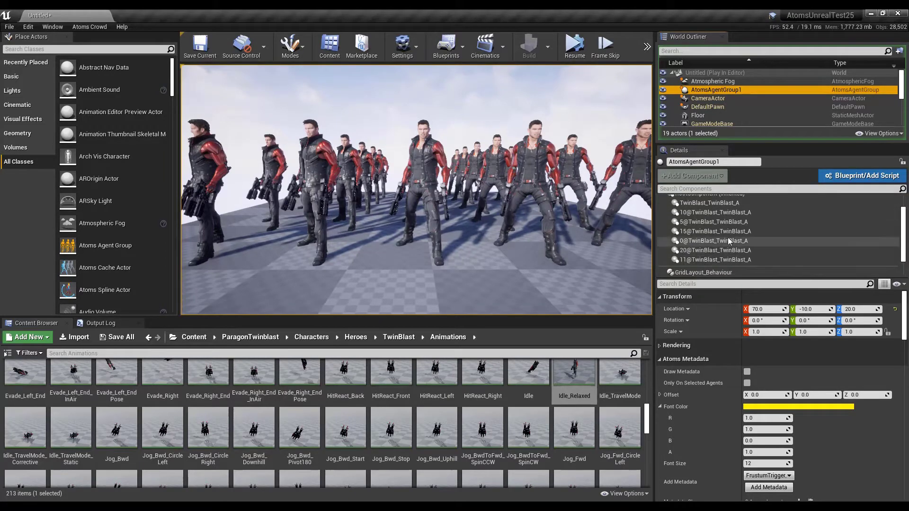
Step: Resume and end the play session, select AtomsAgentGroup1 in the level, and enlarge the actor list
left_click(574, 46)
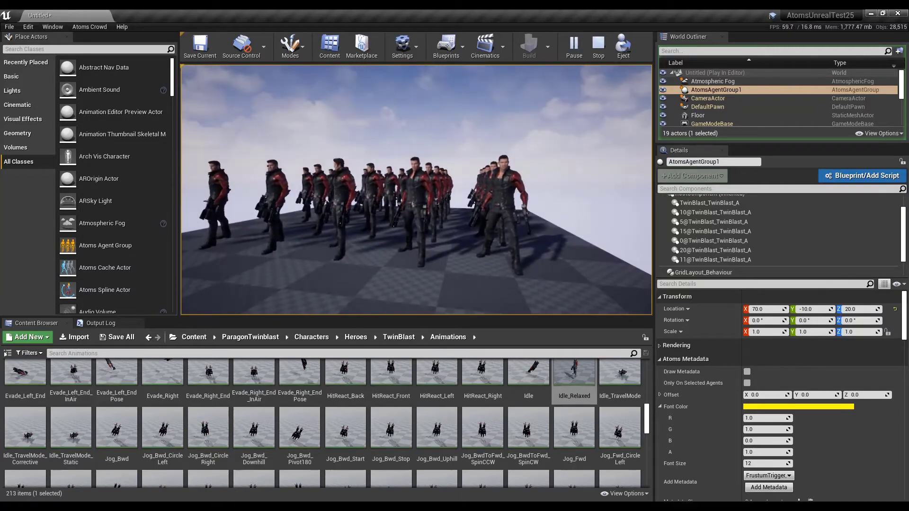
key("Escape")
left_click(710, 90)
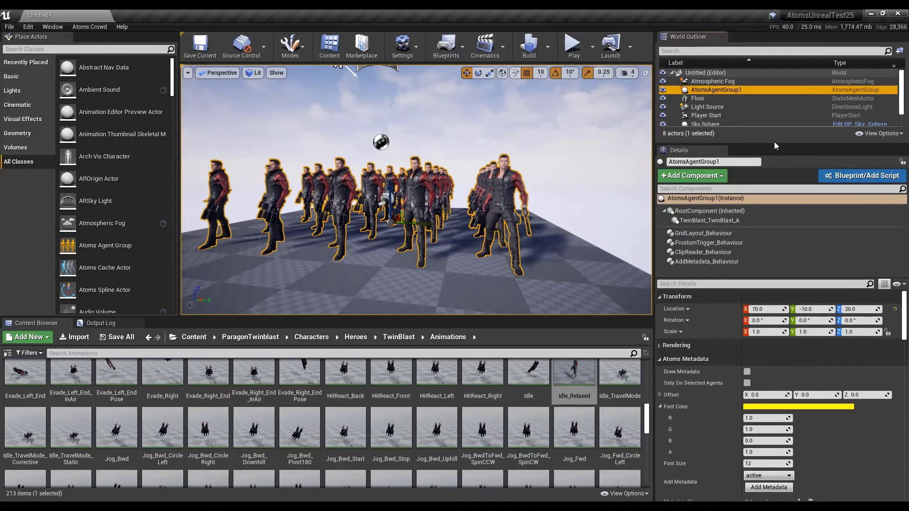
left_click_drag(773, 143, 778, 169)
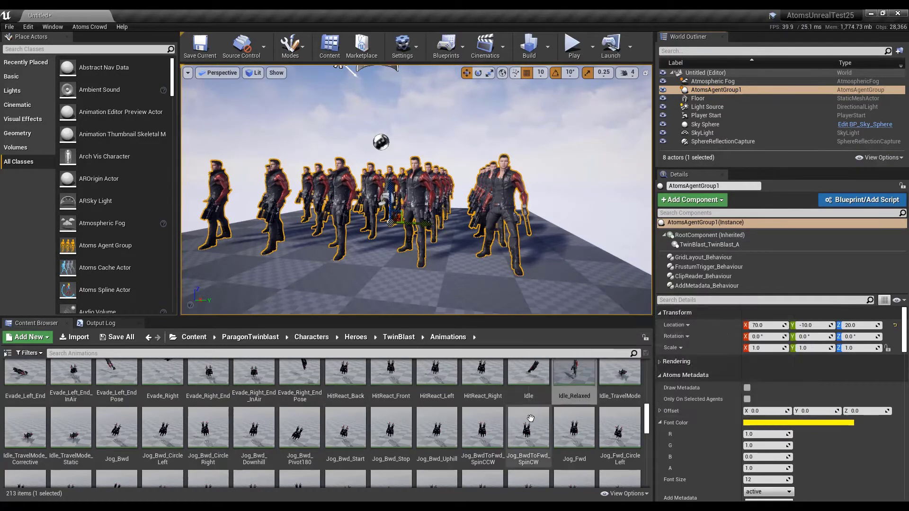
scroll(530, 438, "up", 2)
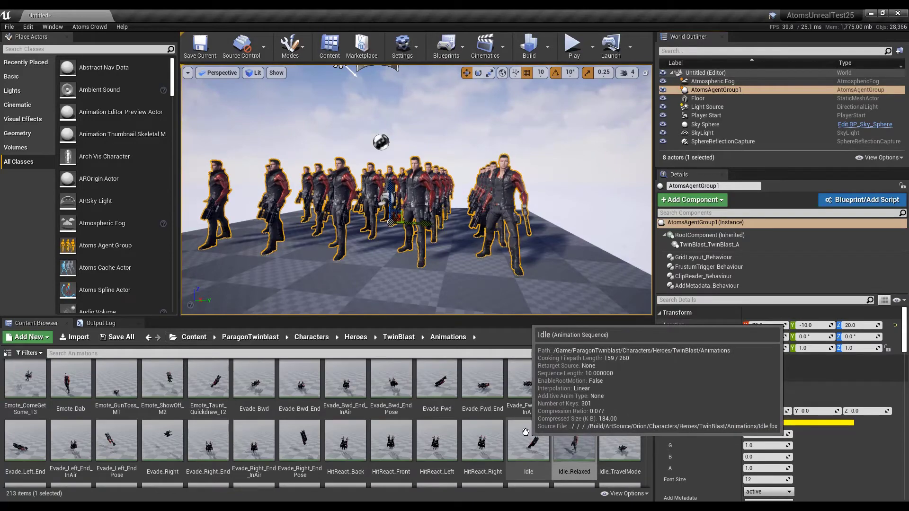
Step: Open the M_TwinBlast_Arms material from the TwinBlast character's Materials folder
scroll(525, 437, "up", 3)
scroll(526, 437, "up", 3)
scroll(527, 438, "down", 2)
scroll(528, 439, "down", 2)
scroll(528, 439, "up", 3)
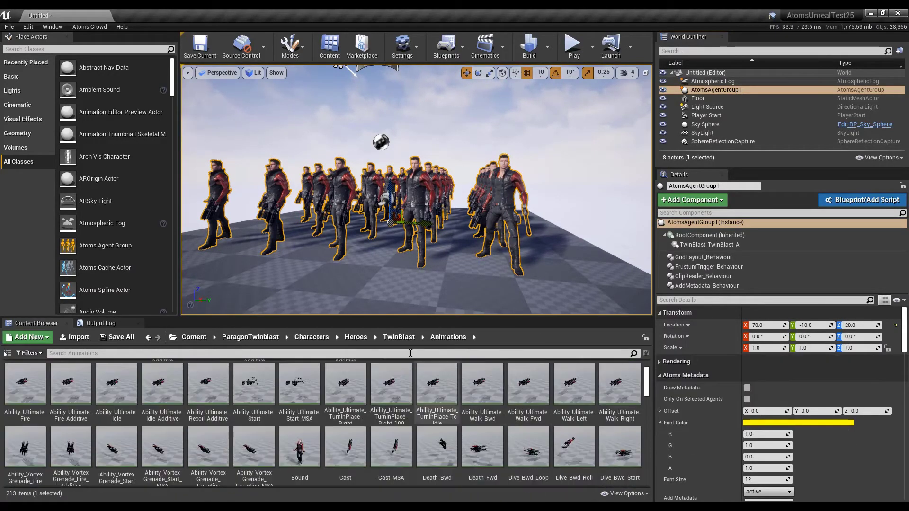
left_click(397, 342)
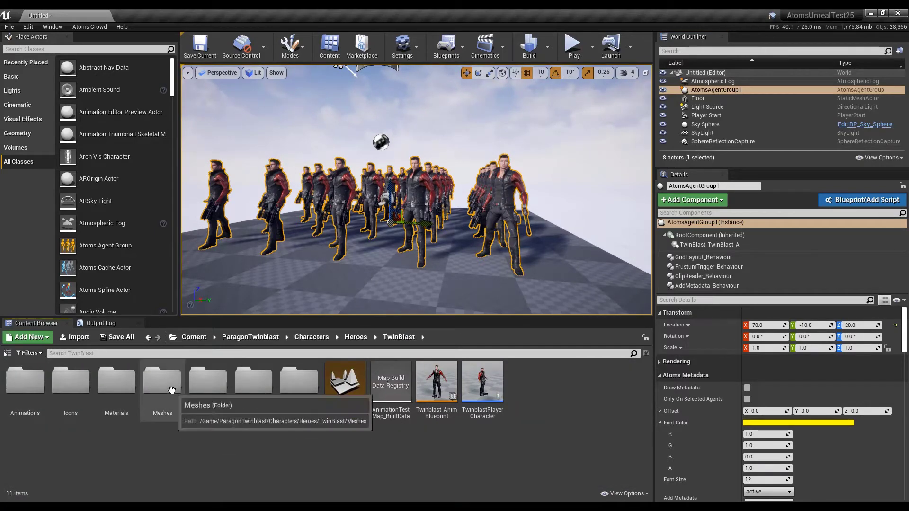
double_click(181, 408)
left_click(397, 337)
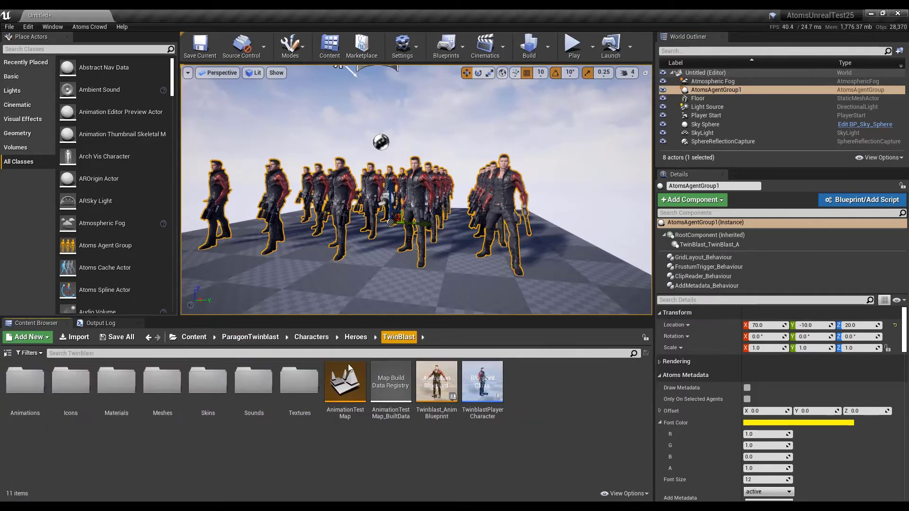
double_click(118, 381)
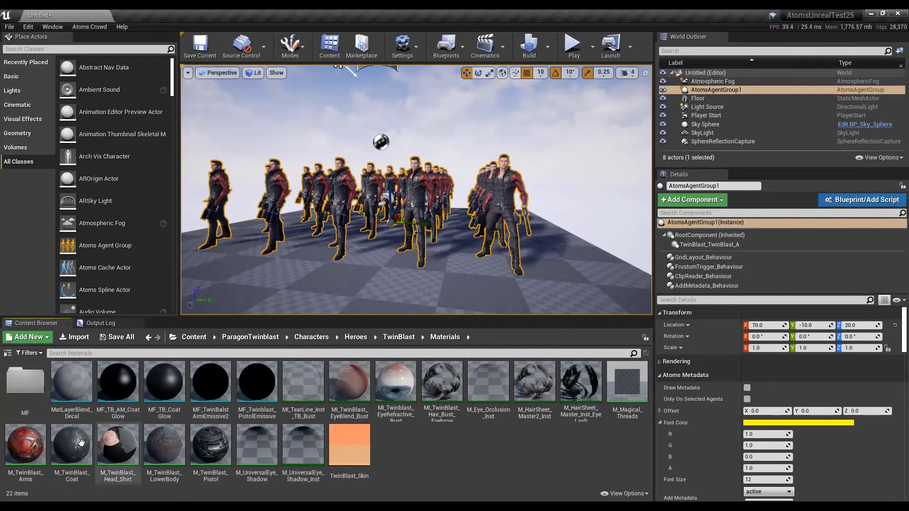
double_click(25, 445)
Step: Add a Particle Color node below ArmColor and connect its output to the Color input of ML_MetallicClearCoat in place of ArmColor
scroll(384, 296, "down", 5)
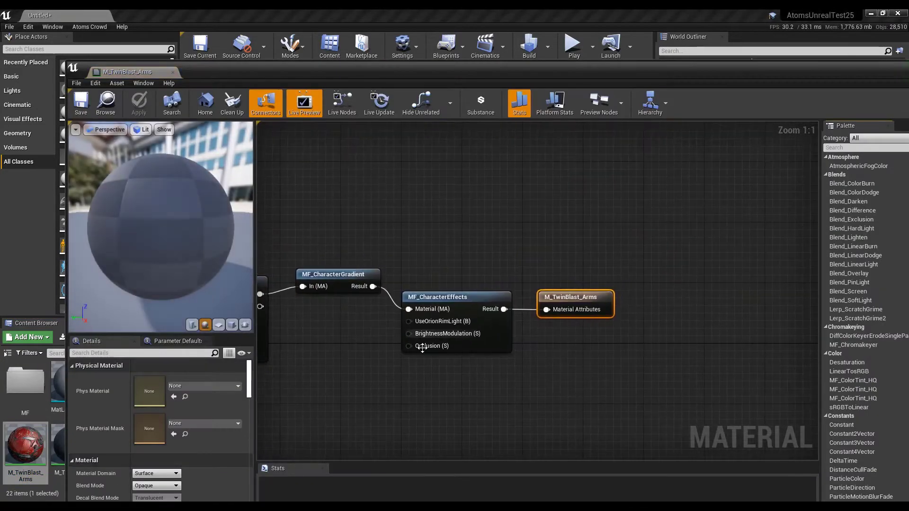
scroll(367, 303, "up", 1)
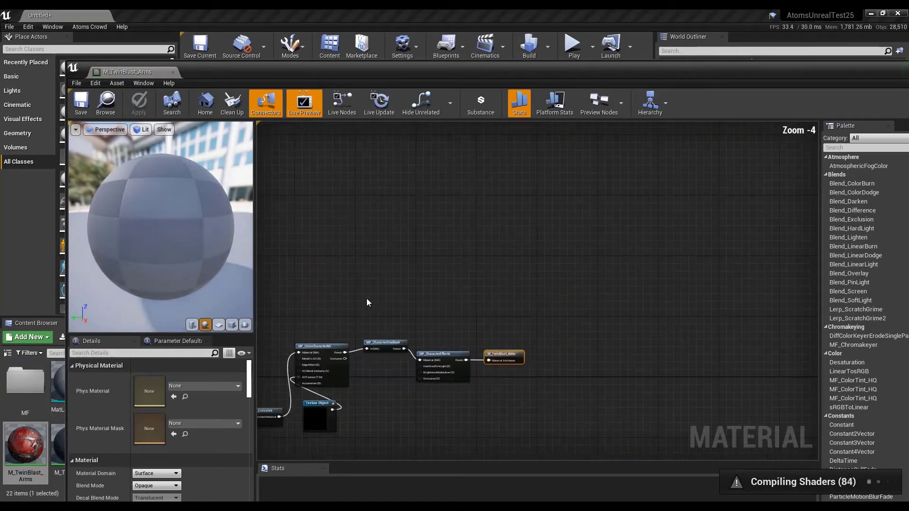
right_click_drag(334, 313, 502, 279)
scroll(425, 270, "up", 3)
right_click_drag(418, 258, 428, 373)
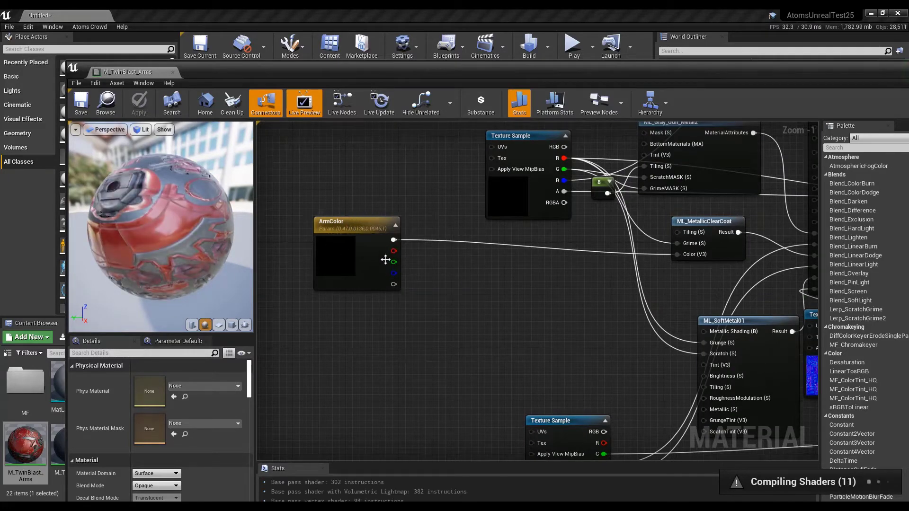
right_click(400, 316)
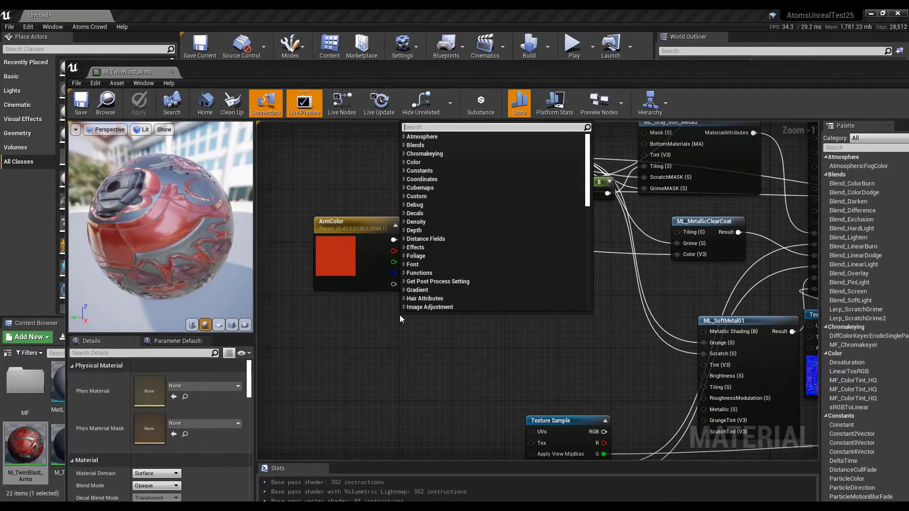
type("parti")
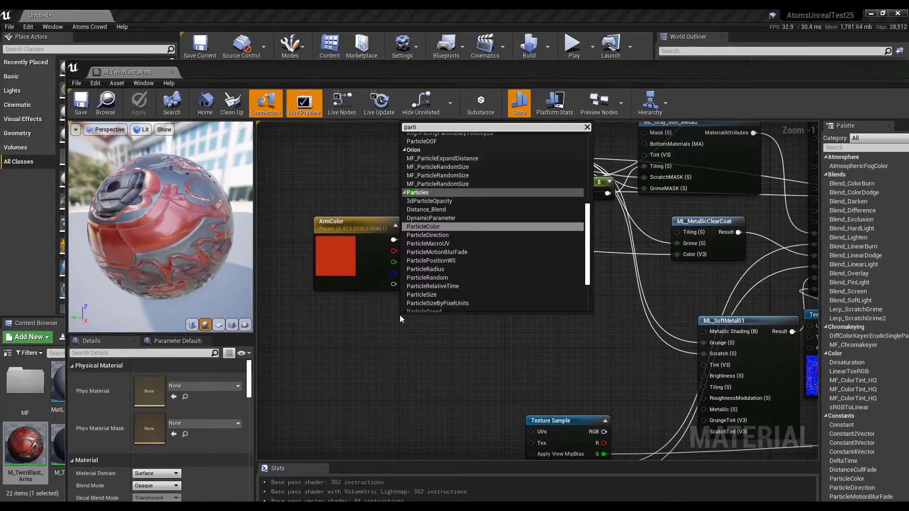
key("Return")
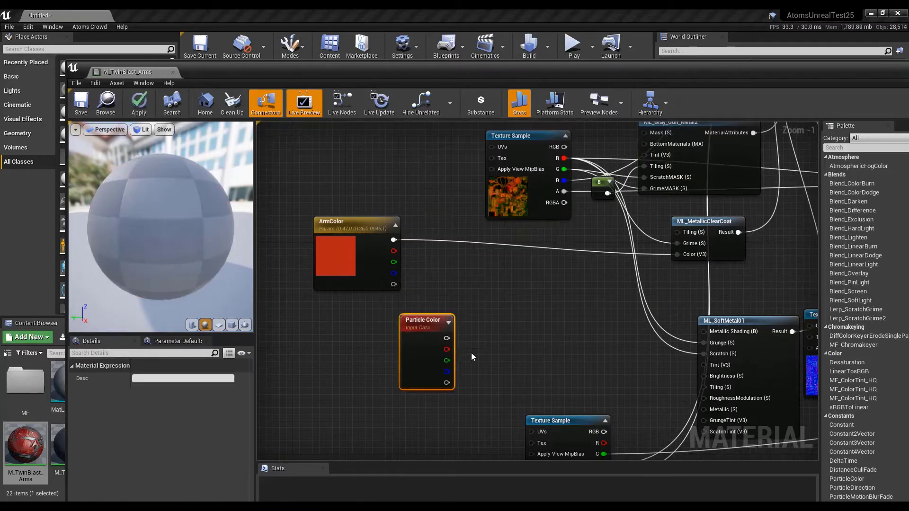
left_click_drag(447, 338, 680, 254)
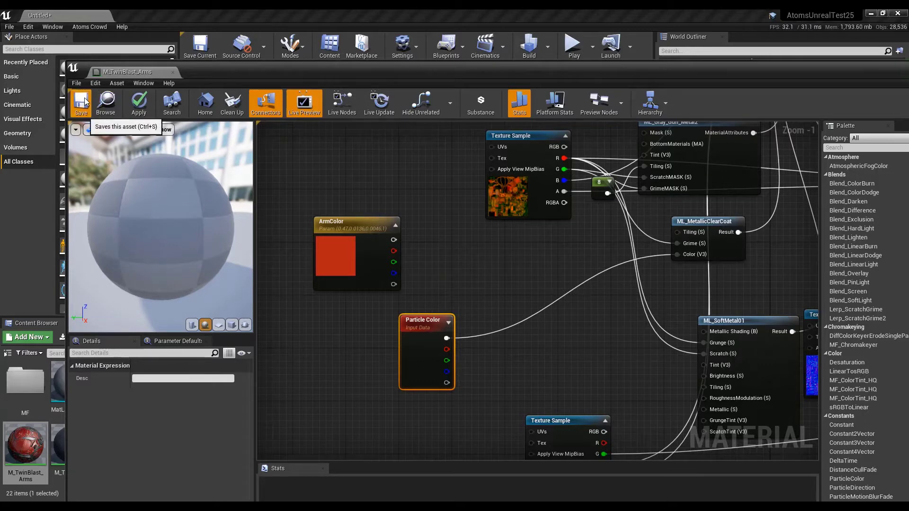
Step: Save the M_TwinBlast_Arms material and close its editor
key("ctrl+s")
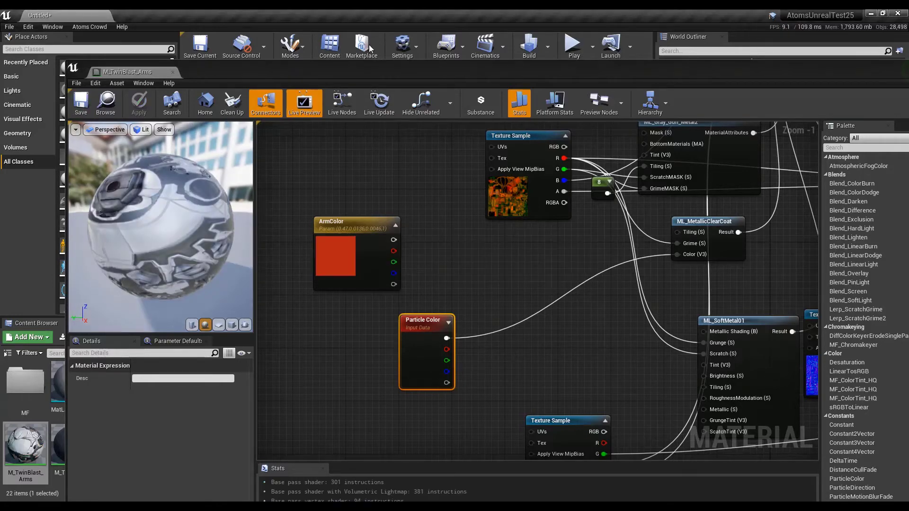
double_click(485, 69)
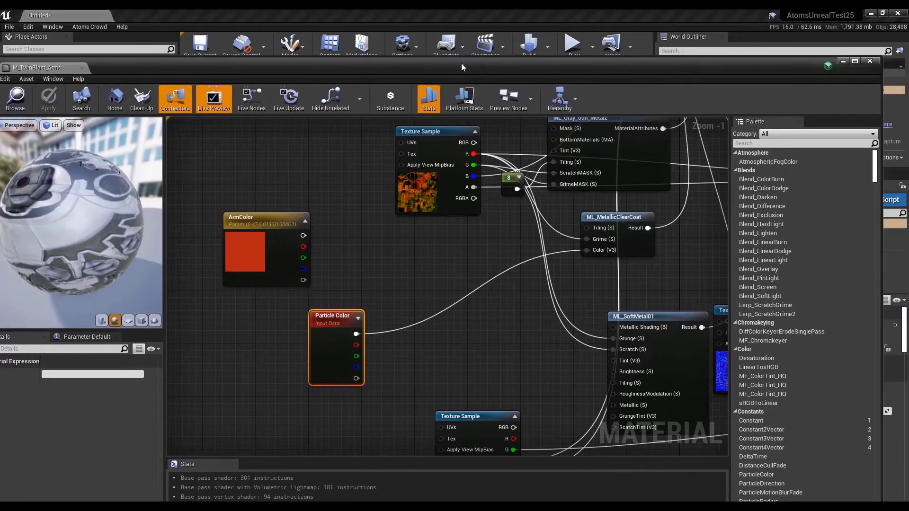
left_click(877, 67)
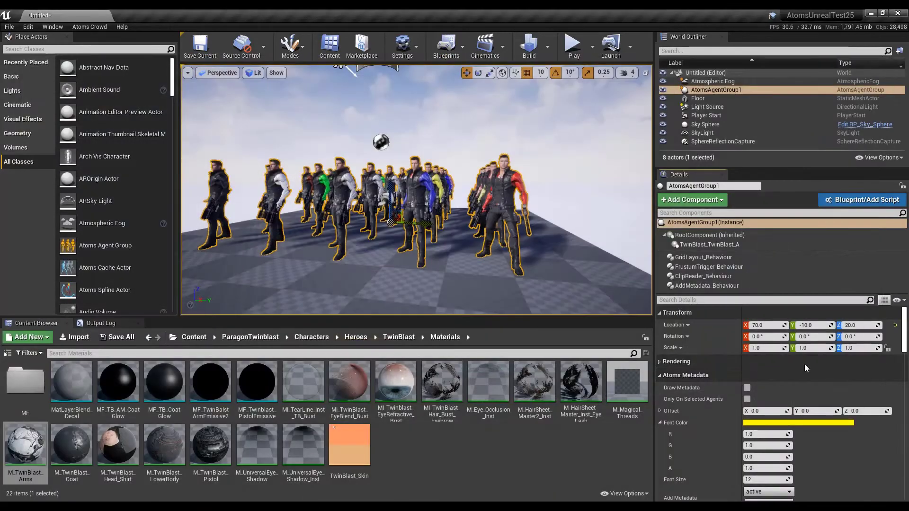
Step: Add another Add Metadata behaviour to AtomsAgentGroup1 and name its metadata myColor
left_click(723, 202)
scroll(727, 324, "down", 5)
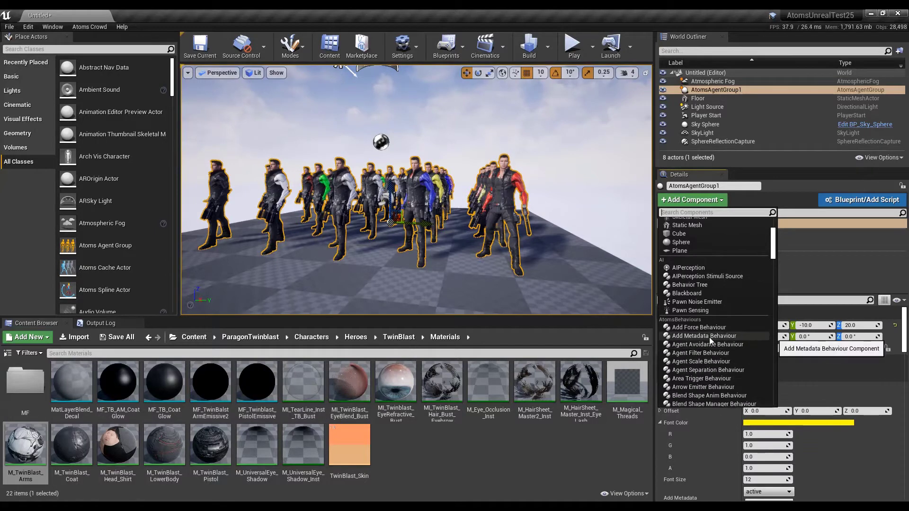
left_click(706, 336)
left_click(762, 326)
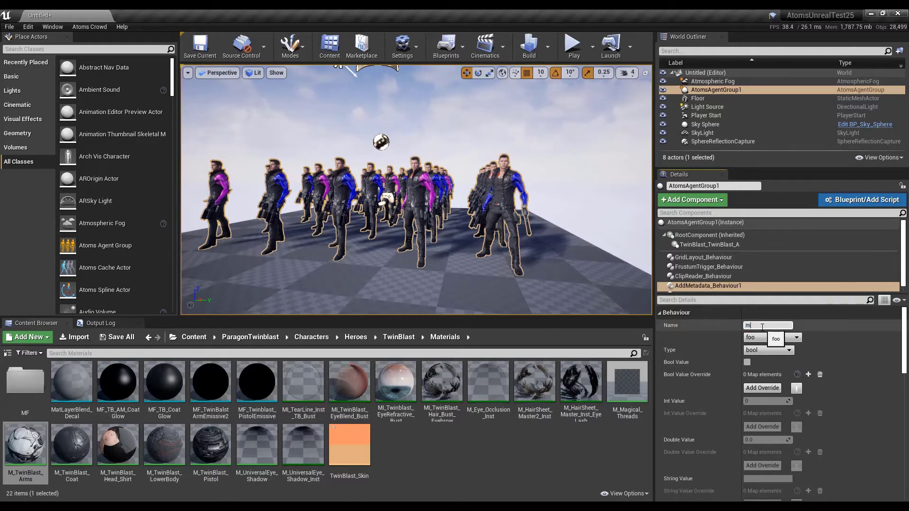
type("myColor")
key("Return")
Step: Set the myColor metadata type to vector and its vector value's X to 1.0
left_click(766, 351)
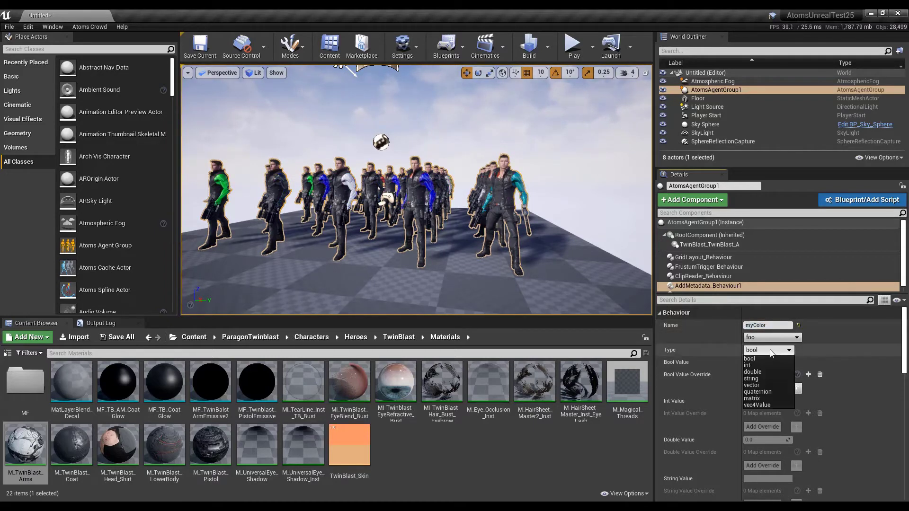
left_click(767, 382)
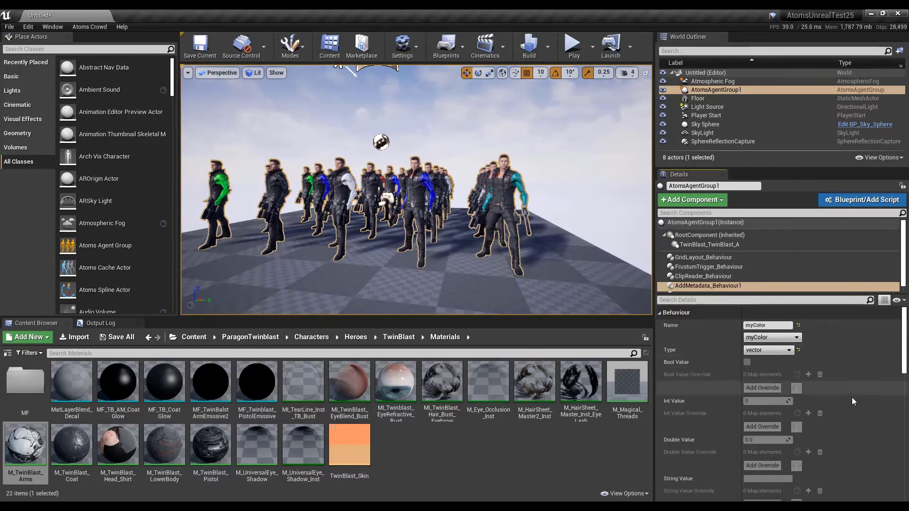
scroll(852, 394, "down", 3)
scroll(863, 401, "down", 1)
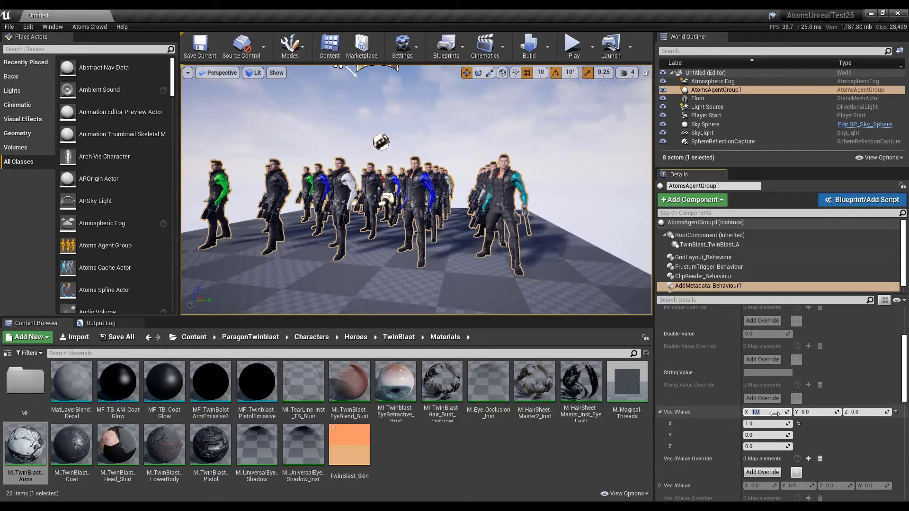
scroll(772, 360, "up", 5)
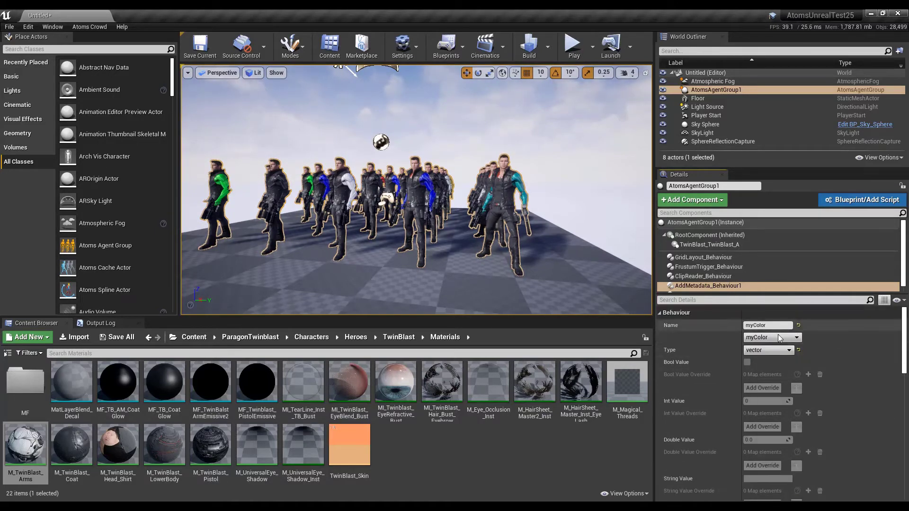
Step: Add myColor to the per-instance metadata of AtomsAgentGroup1 and enable updating the per-instance metadata at every tick
left_click(691, 224)
scroll(701, 428, "down", 5)
scroll(707, 407, "down", 8)
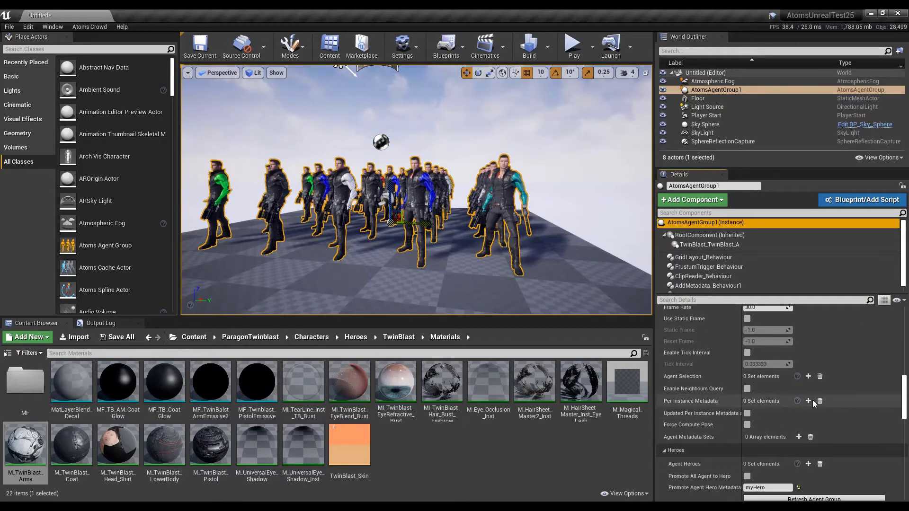
left_click(808, 401)
left_click(759, 413)
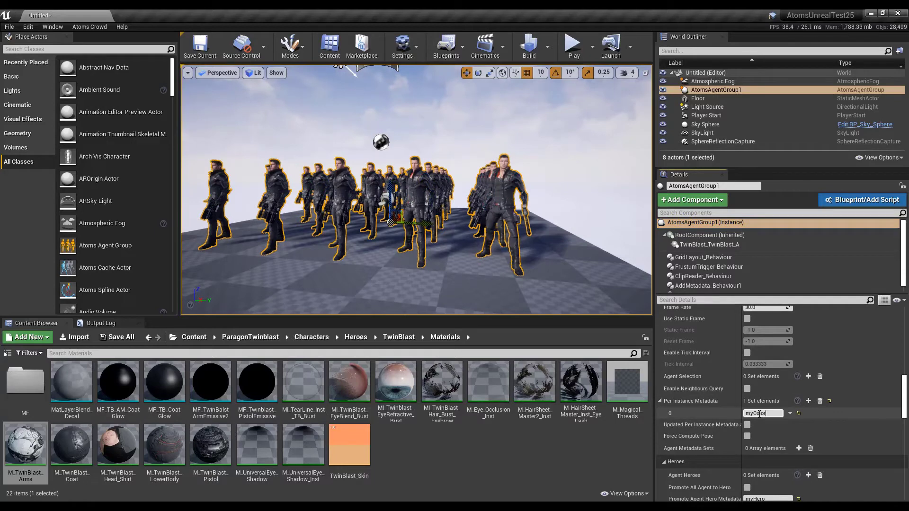
key("Return")
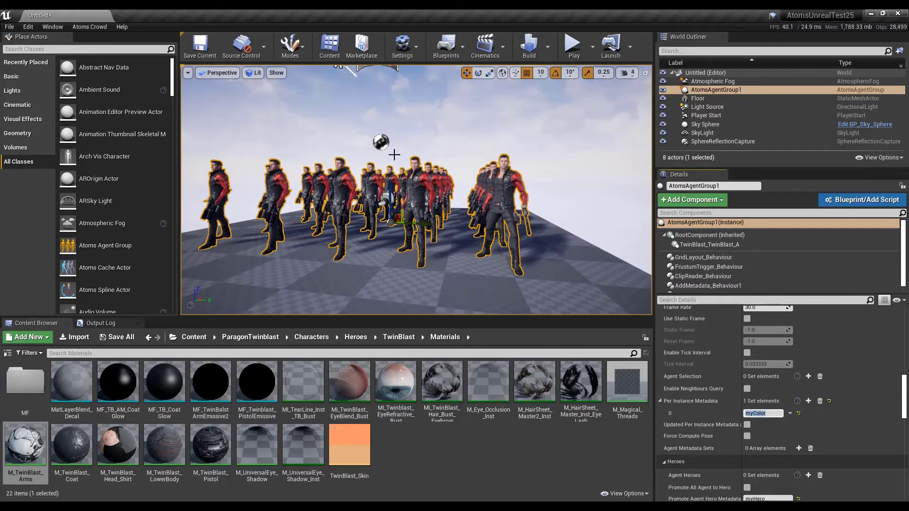
left_click(747, 425)
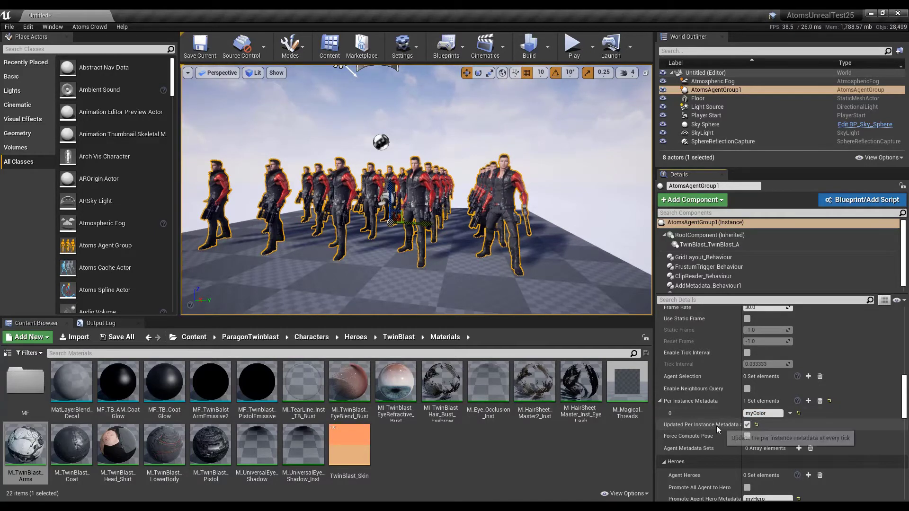
Step: Play the level and move the camera among the agents to check their arm colours
left_click(574, 46)
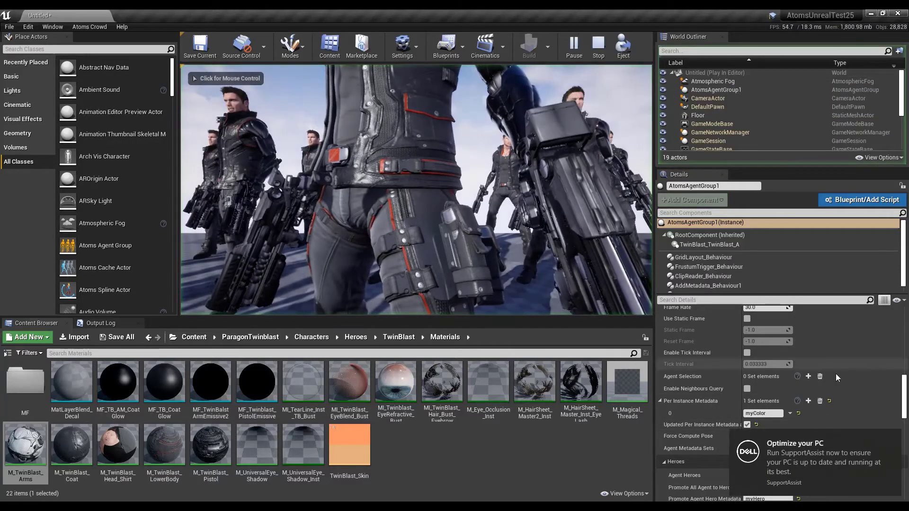
left_click(417, 189)
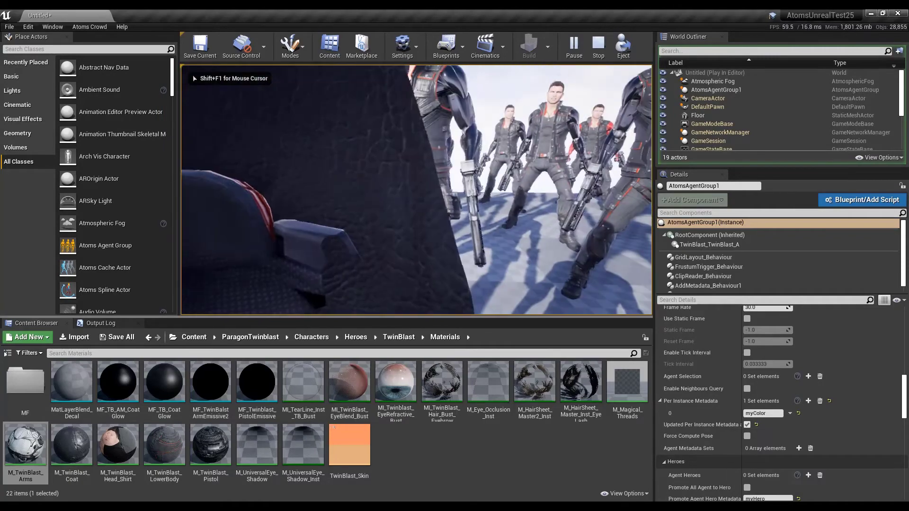
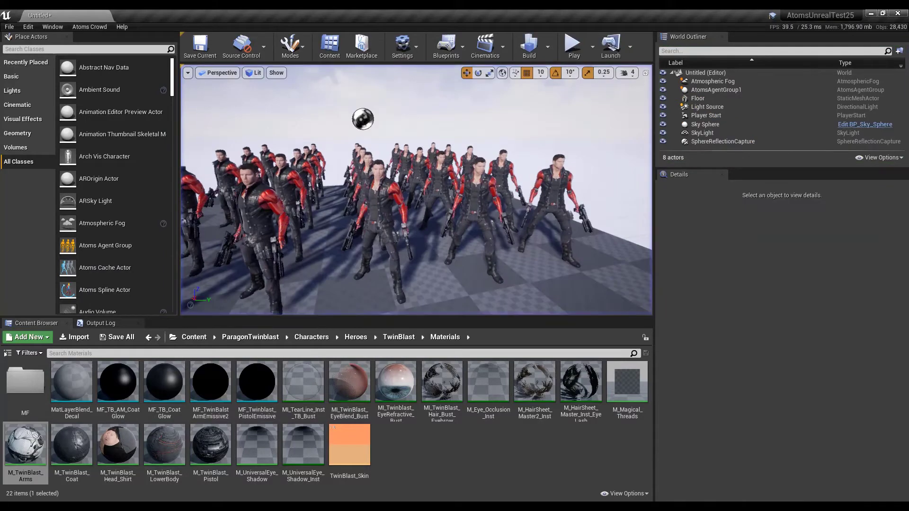
Step: Reopen the M_TwinBlast_Arms material and move the Particle Color node up beside ArmColor
double_click(26, 447)
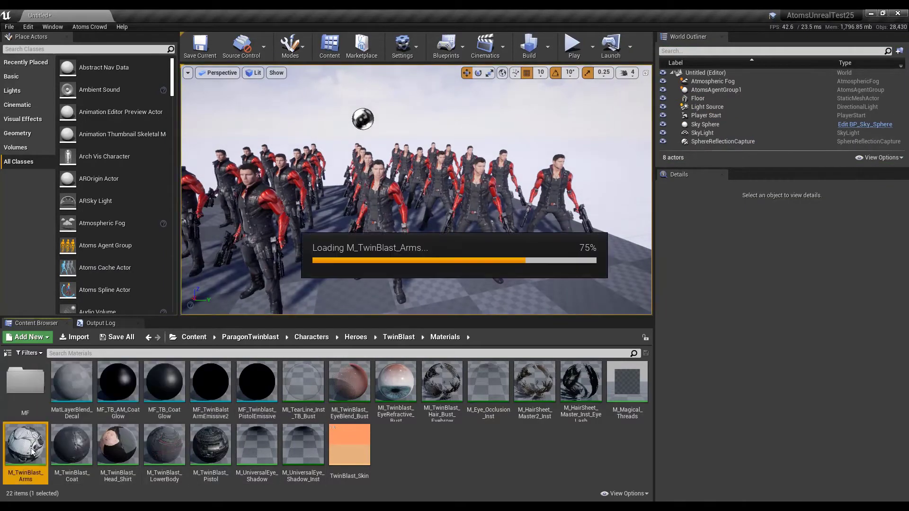
right_click_drag(599, 173, 527, 318)
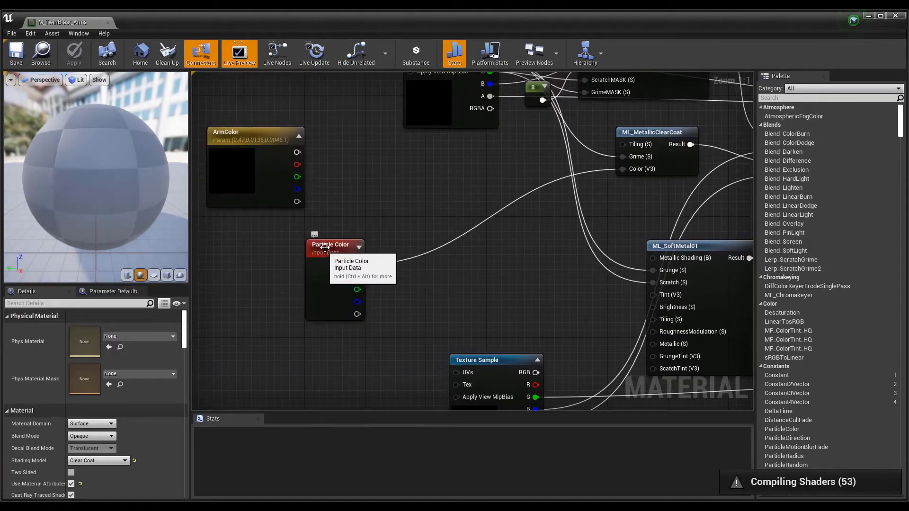
left_click_drag(330, 277, 359, 188)
Step: Add a scalar parameter named Hero to the material graph and place it just below the Particle Color node
right_click(355, 298)
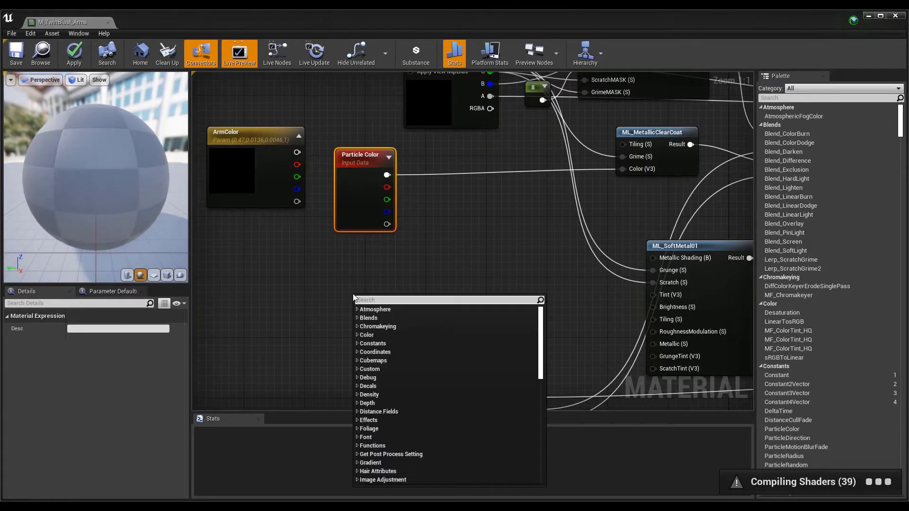
type("scala")
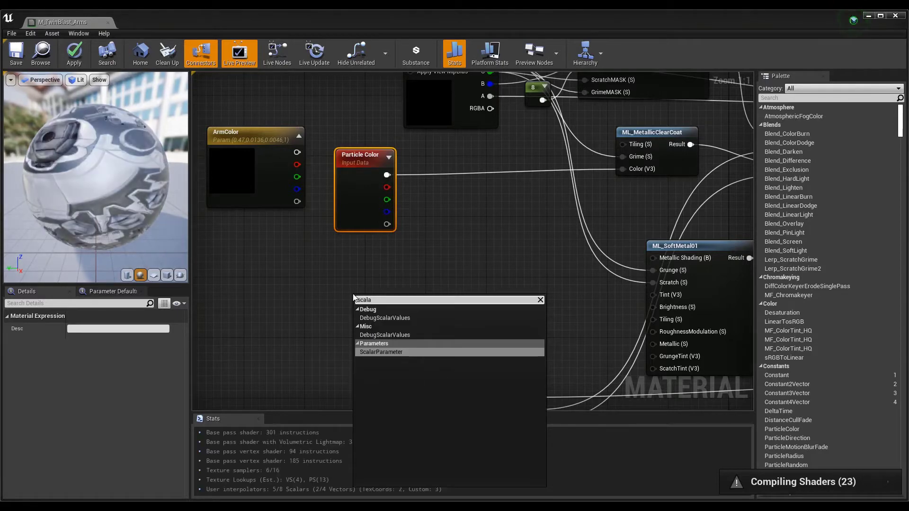
left_click(381, 352)
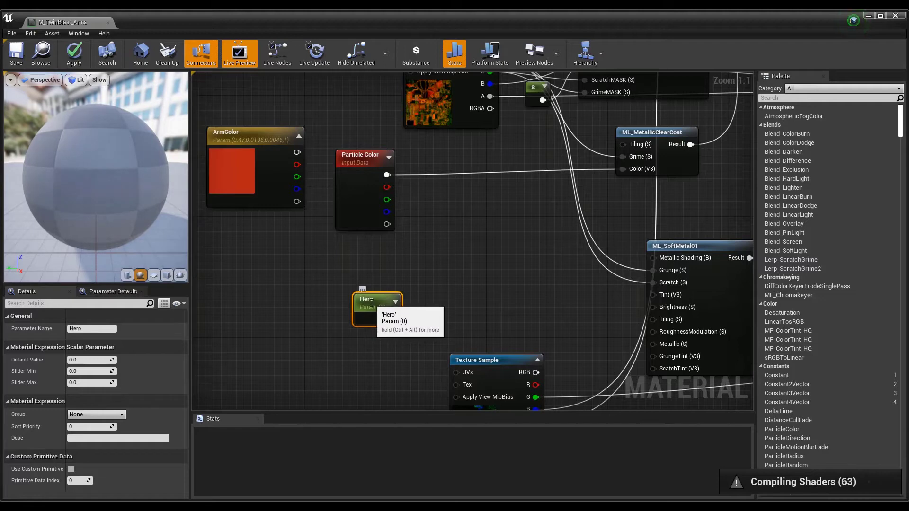
left_click_drag(385, 300, 397, 262)
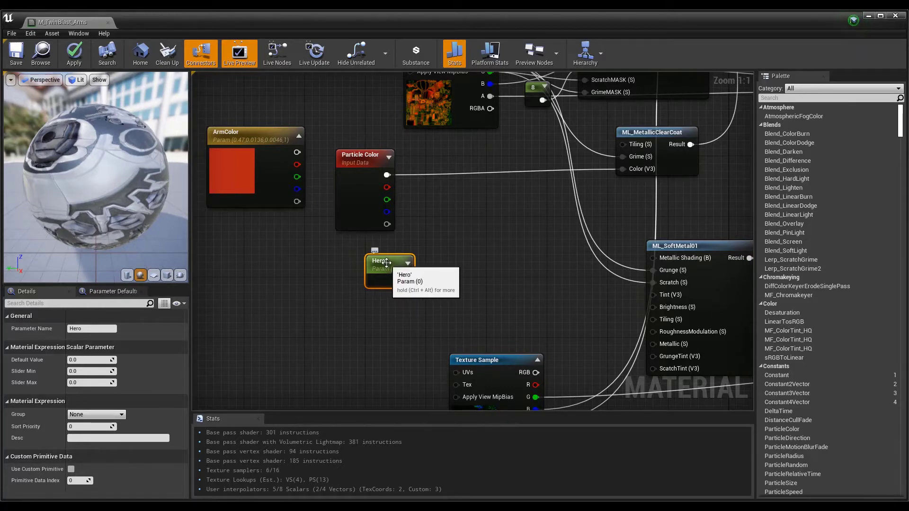
left_click(404, 308)
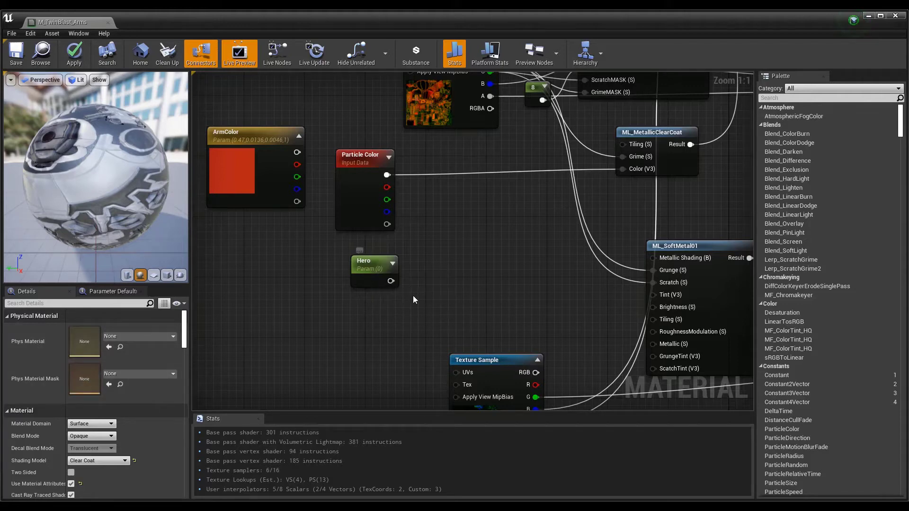
left_click(372, 265)
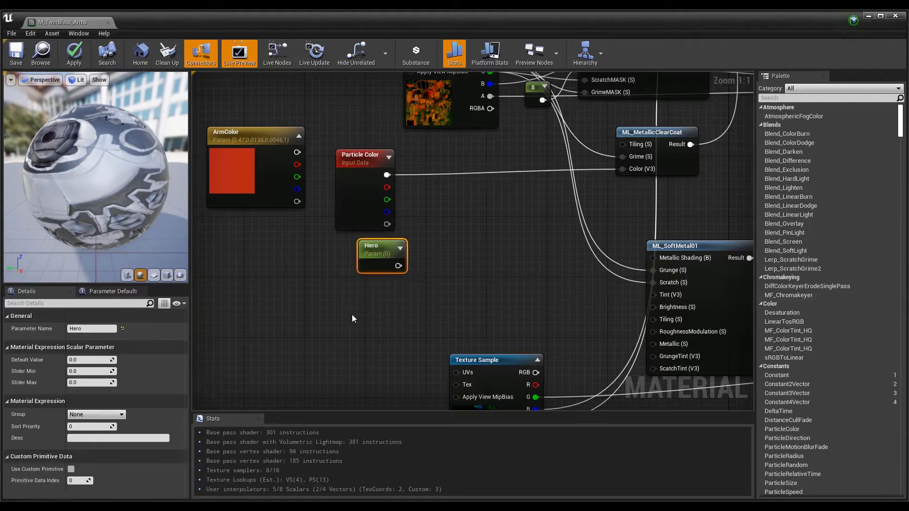
Step: Add a vector parameter named myColor below the Hero node and line both parameters up under Particle Color
right_click(347, 318)
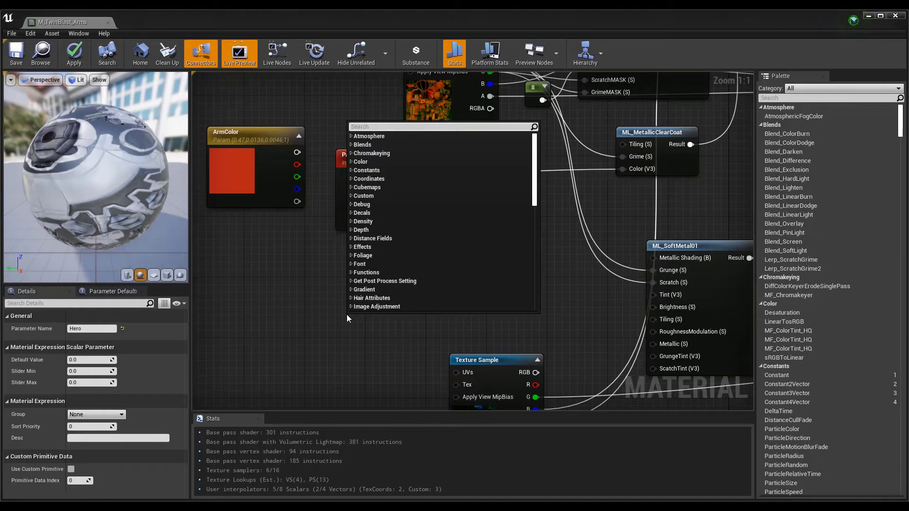
type("vecto")
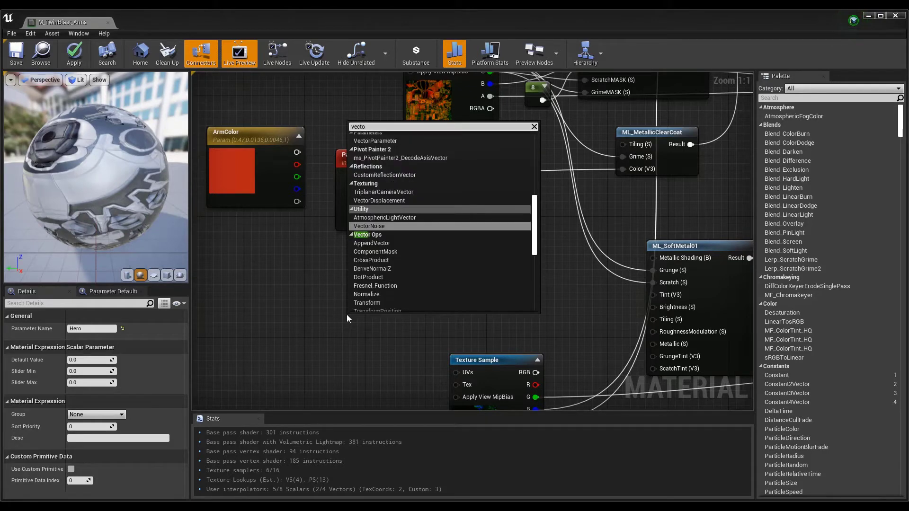
type("rpa")
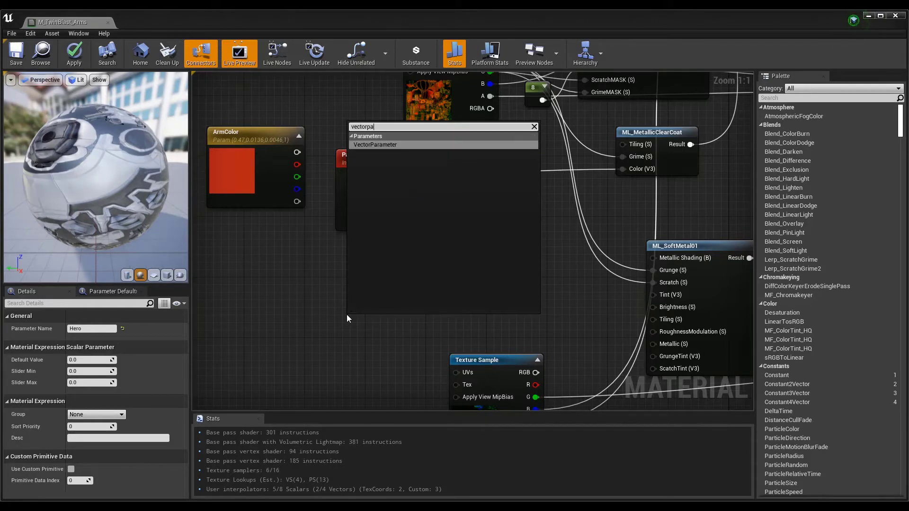
left_click(386, 149)
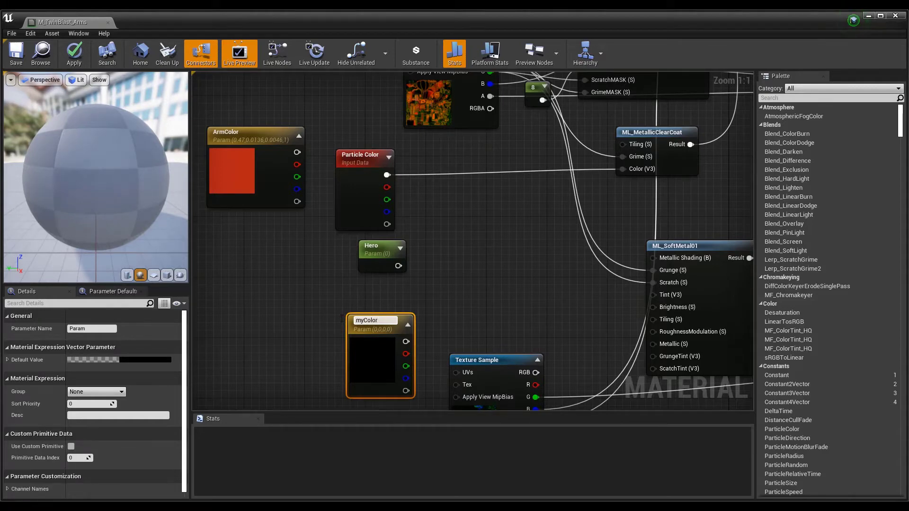
key("Return")
left_click_drag(385, 327, 380, 299)
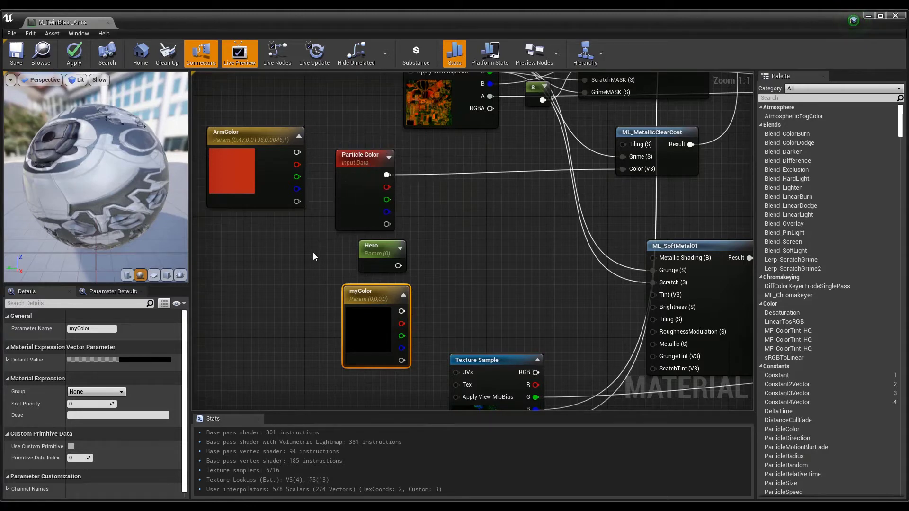
left_click_drag(372, 292, 363, 286)
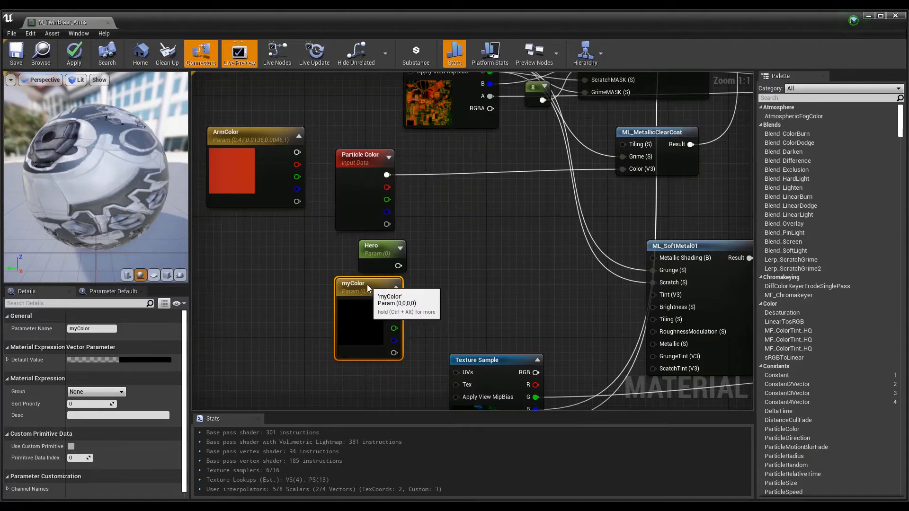
double_click(364, 286)
left_click(357, 317)
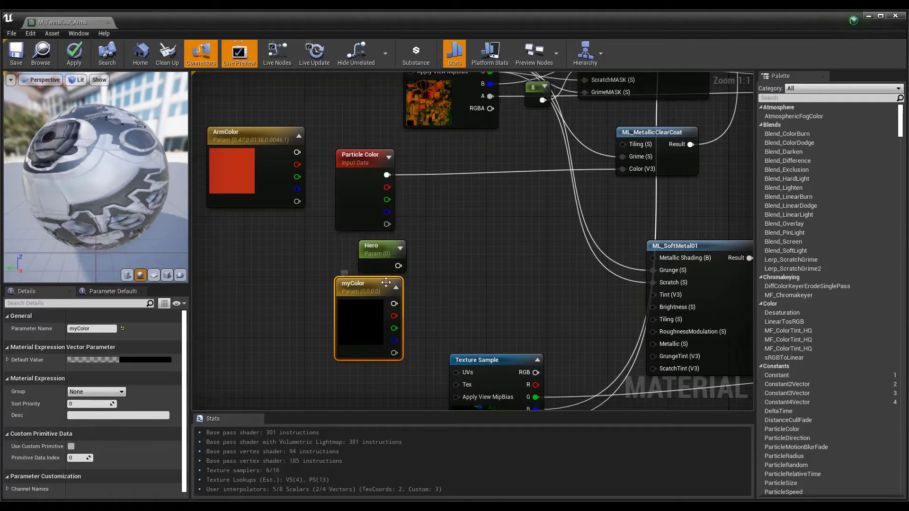
left_click(369, 247)
left_click_drag(368, 247, 361, 247)
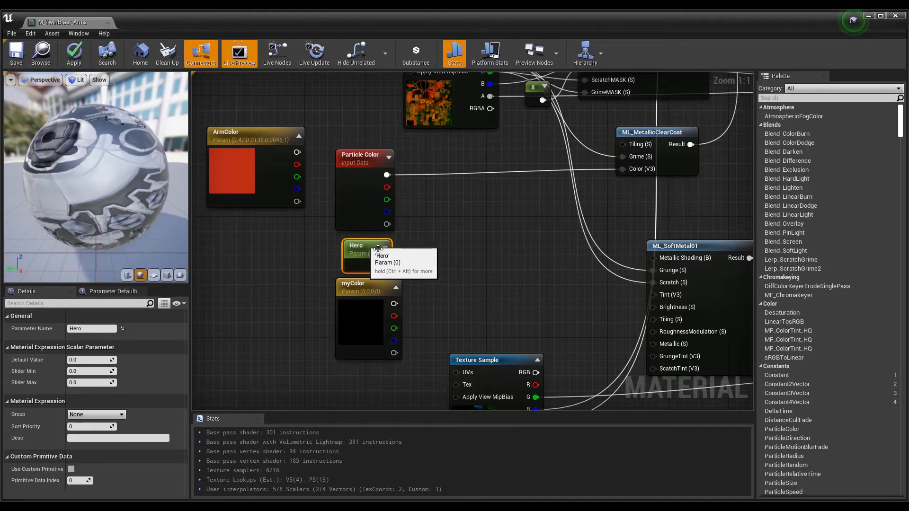
Step: Add a LinearInterpolate node to the graph and place it between the colour parameters and ML_MetallicClearCoat
right_click(454, 244)
type("lin")
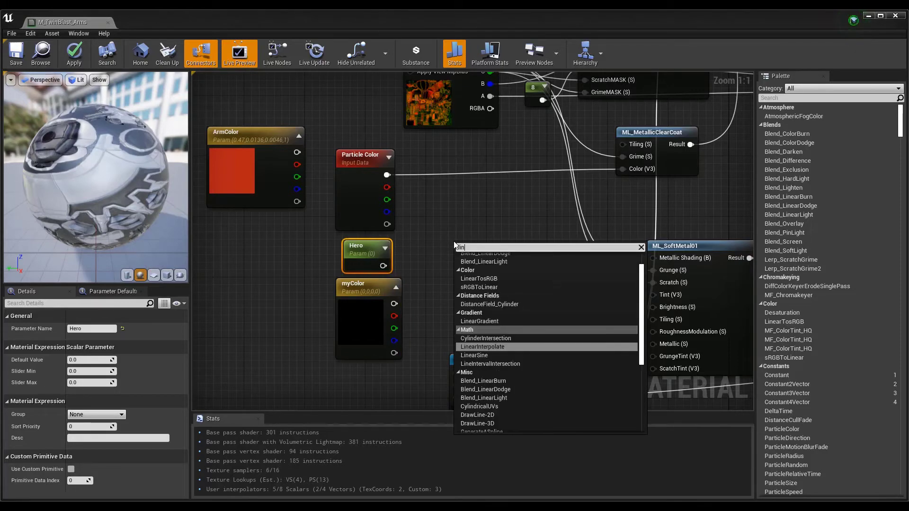
key("BackSpace")
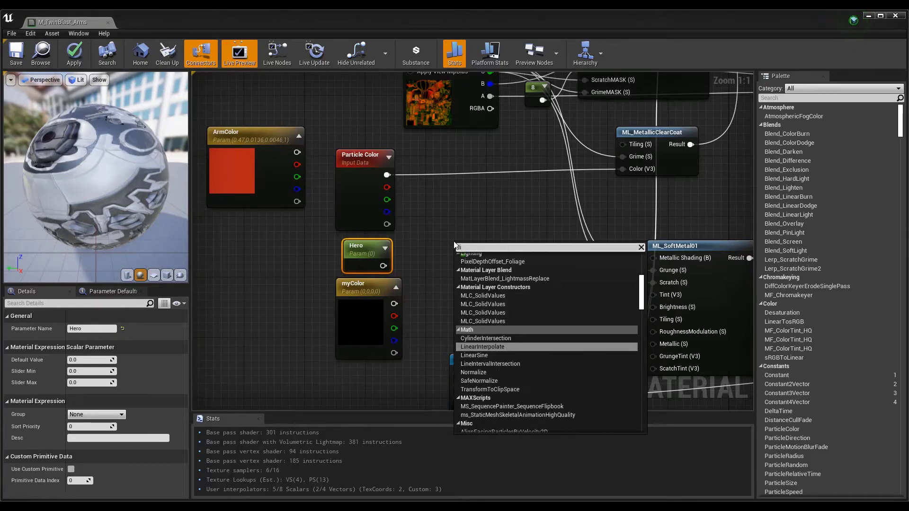
type("nearin")
key("Return")
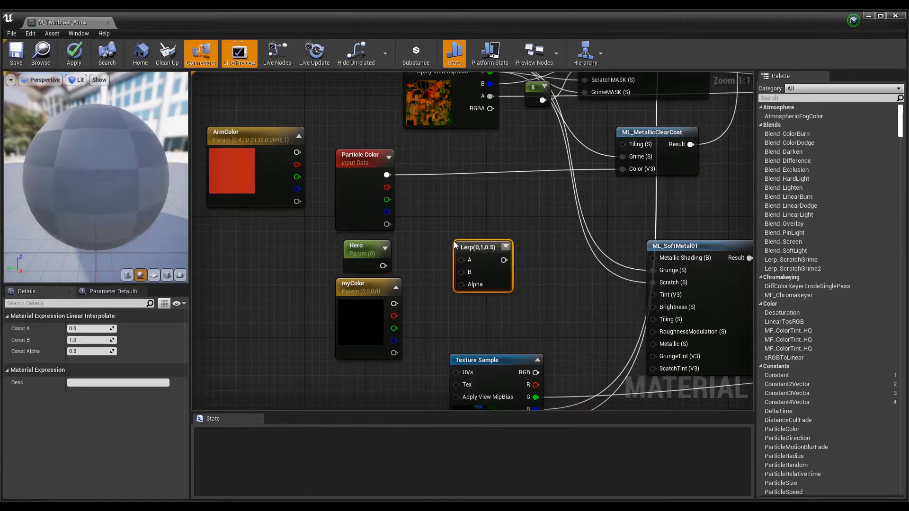
left_click_drag(509, 247, 504, 208)
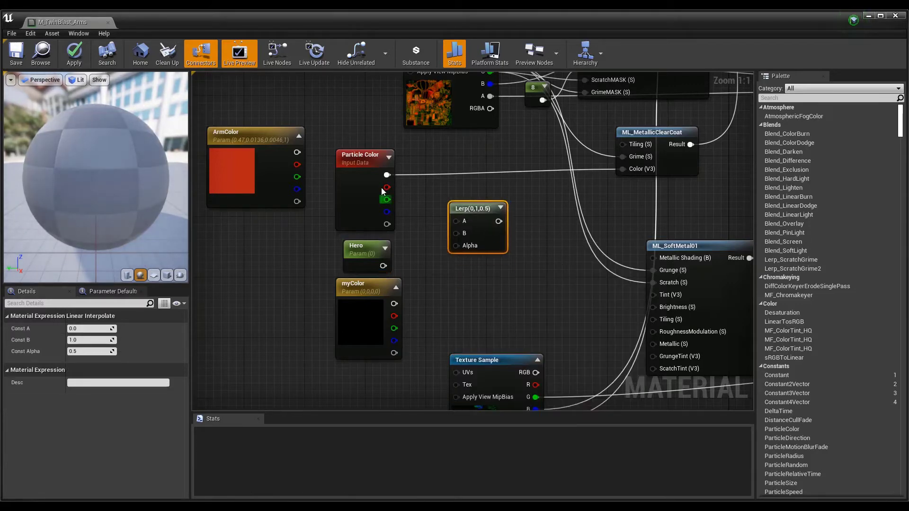
Step: Connect Particle Color, myColor and Hero to the Lerp's A, B and Alpha, and its output to the Color input of ML_MetallicClearCoat
left_click_drag(387, 175, 456, 221)
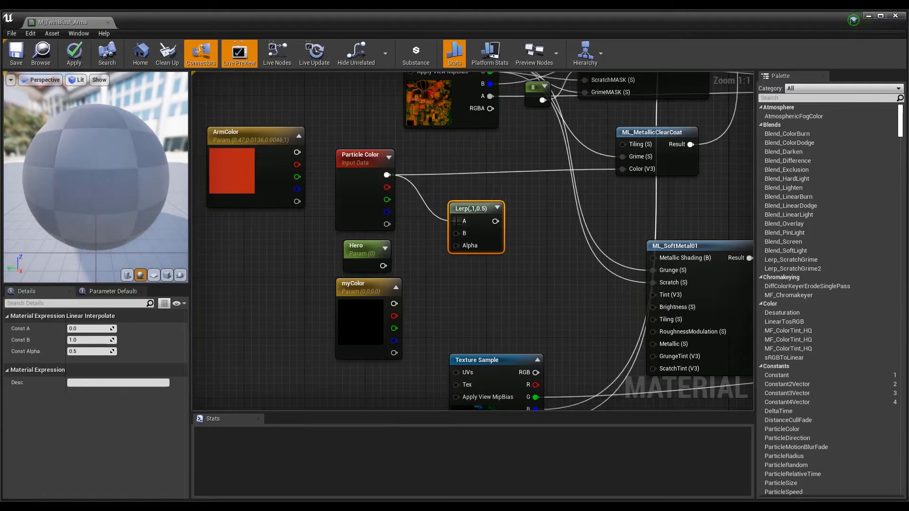
left_click_drag(394, 303, 456, 233)
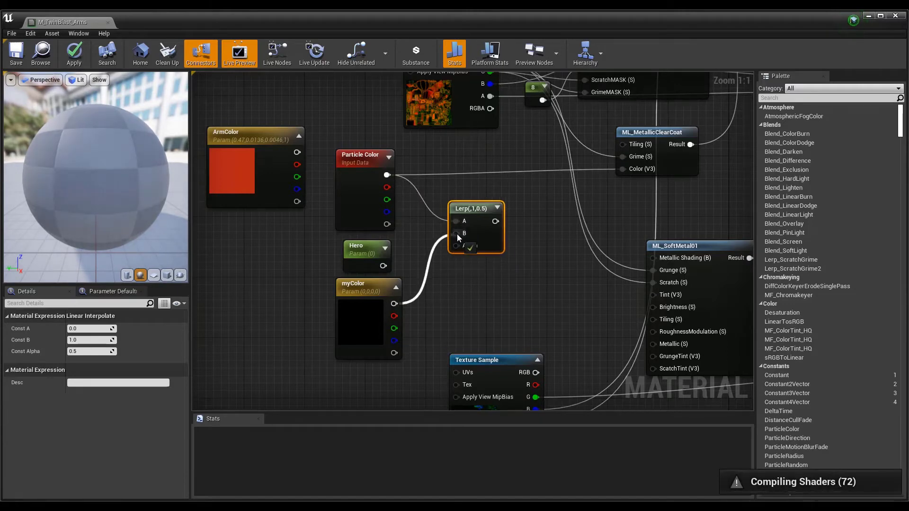
left_click_drag(382, 266, 456, 257)
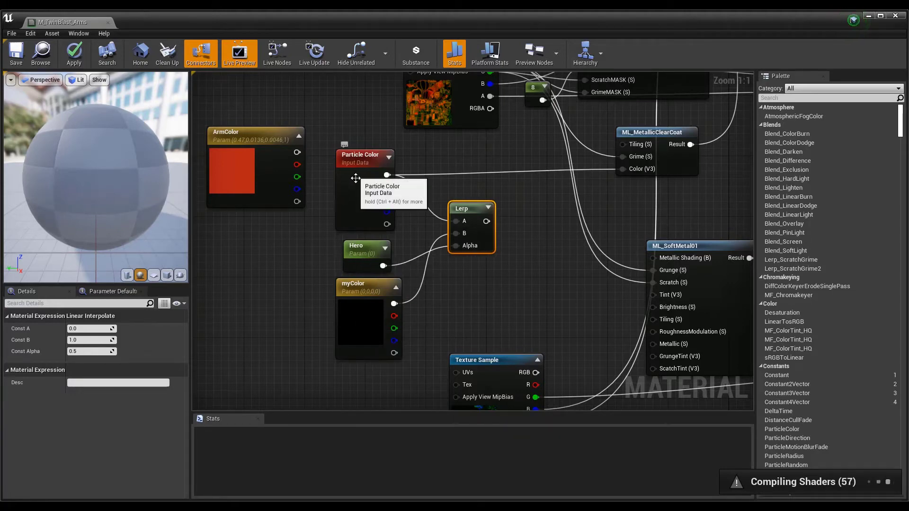
left_click_drag(486, 221, 624, 173)
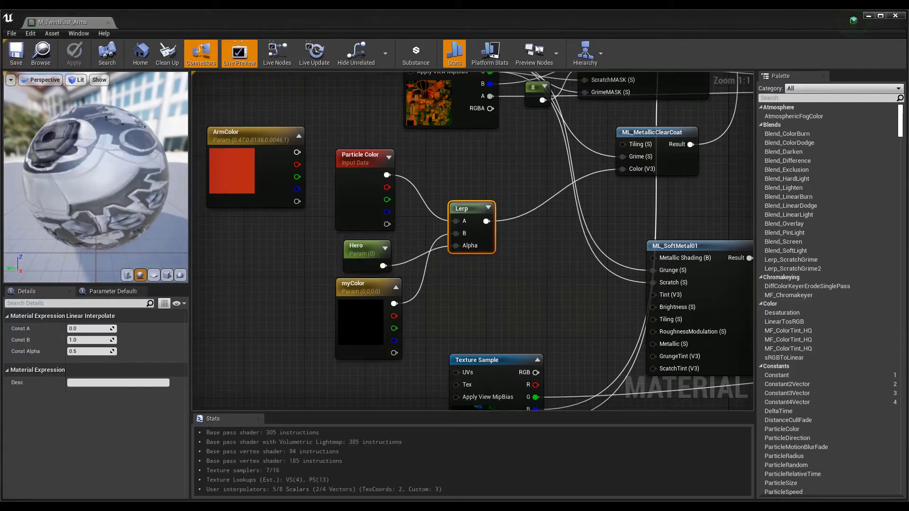
Step: Close the arms material and play the level to check the agents' arm colours
left_click(895, 16)
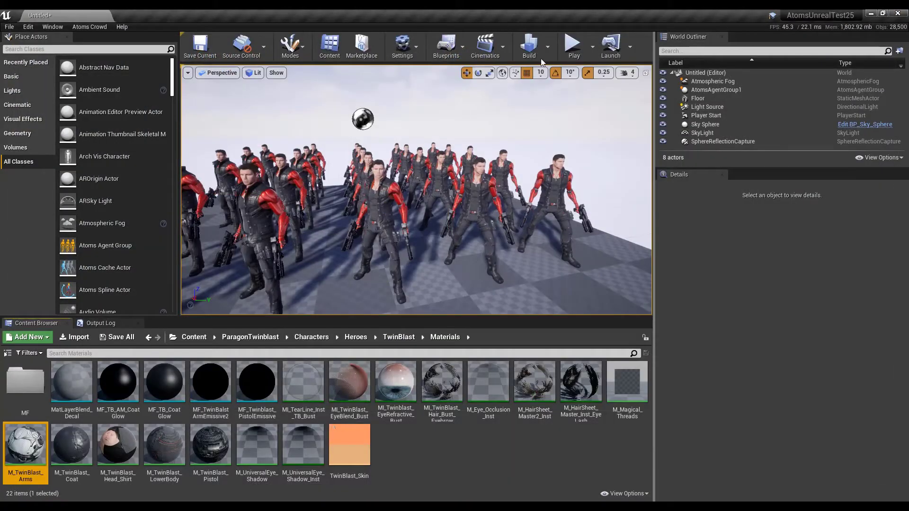
left_click(571, 47)
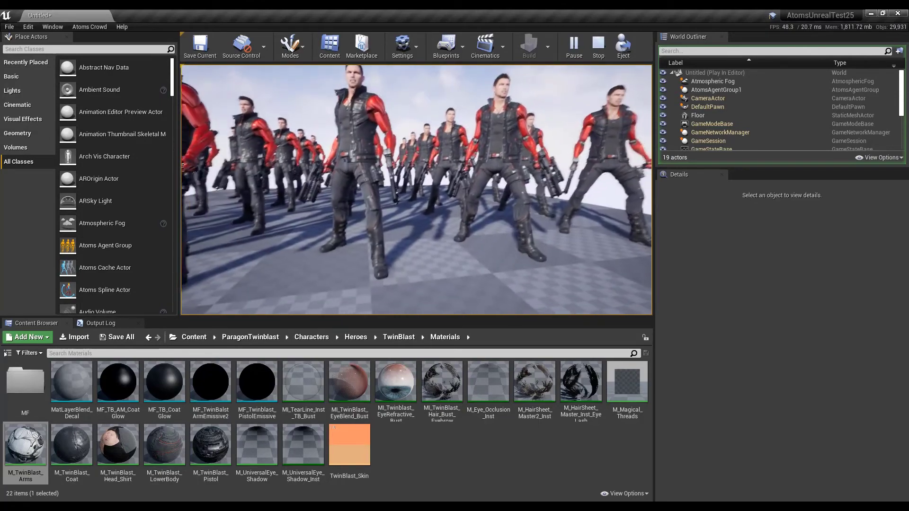
key("Escape")
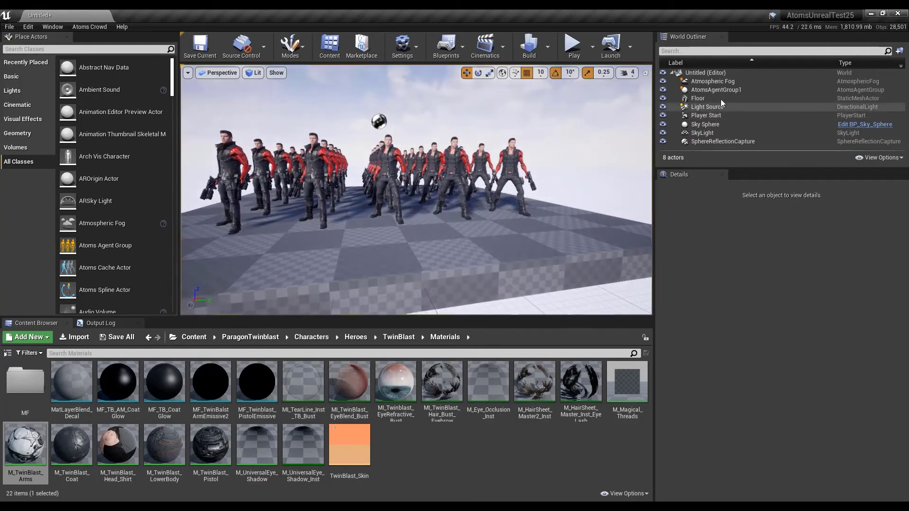
Step: Try enabling Visible in Ray Tracing on AtomsAgentGroup1 and reset the option to its default
left_click(715, 91)
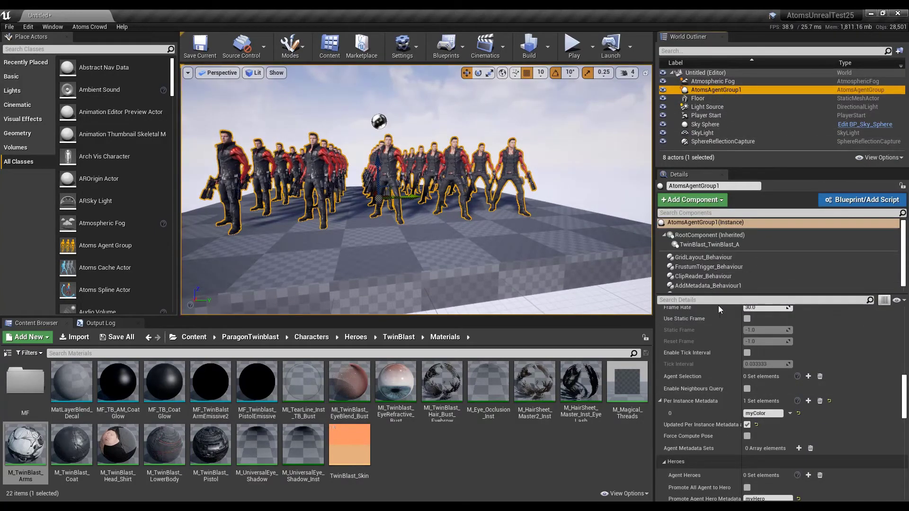
left_click(689, 300)
type("ray")
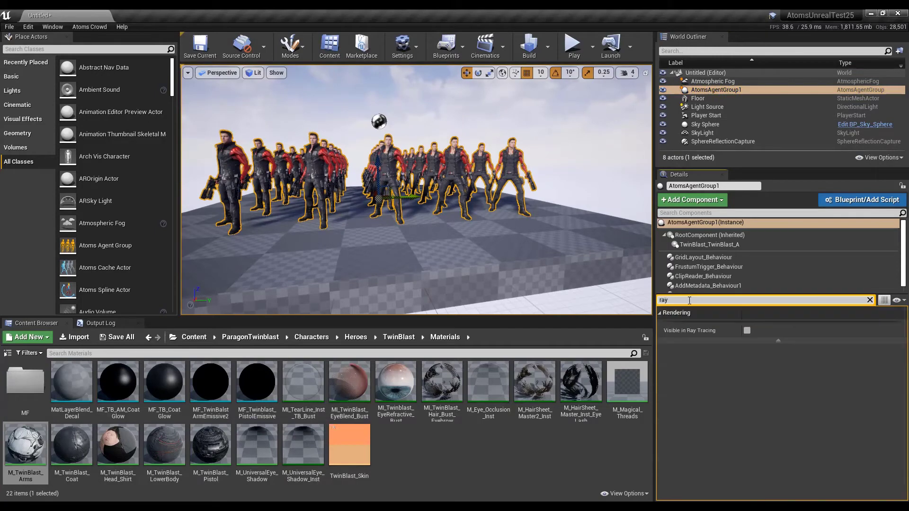
left_click(747, 330)
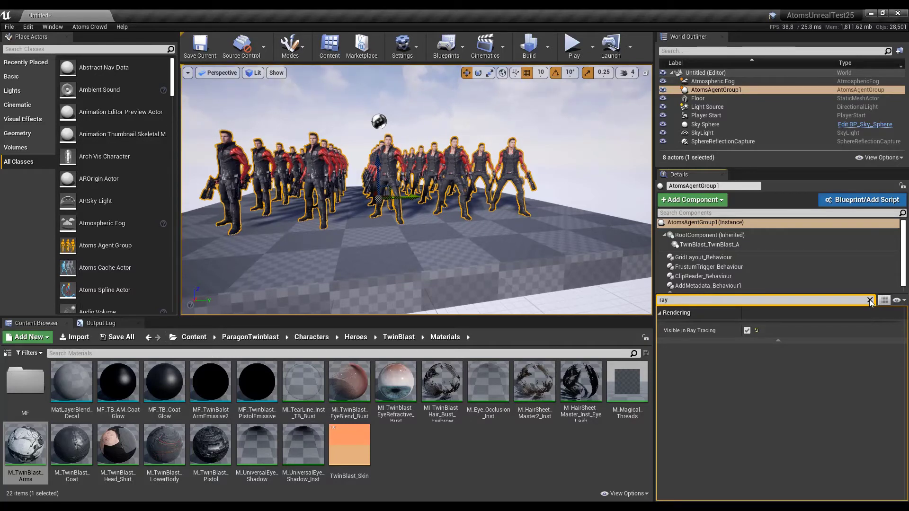
left_click(756, 331)
left_click(870, 300)
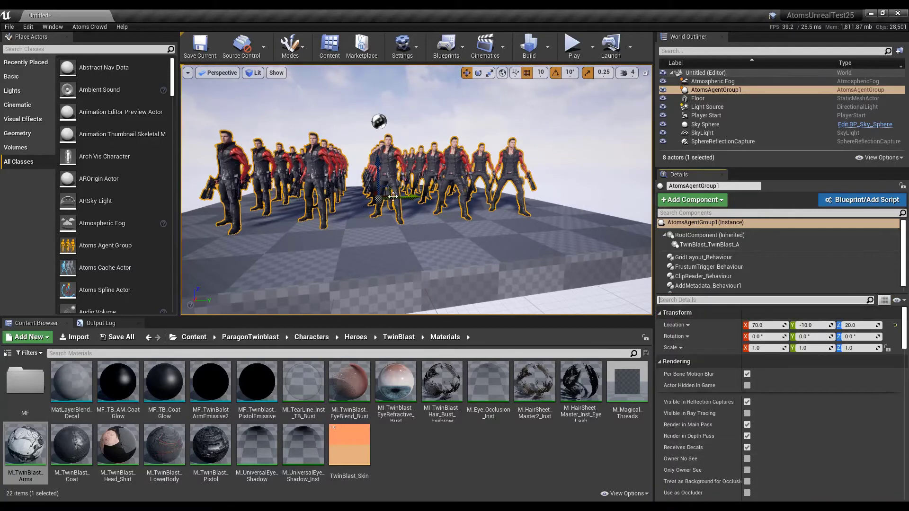
Step: Open the TwinBlast skeletal mesh from the Meshes folder and preview its geo_head_Base_MORPH and geo_head_Full_MORPH morph targets
right_click_drag(416, 189, 416, 251)
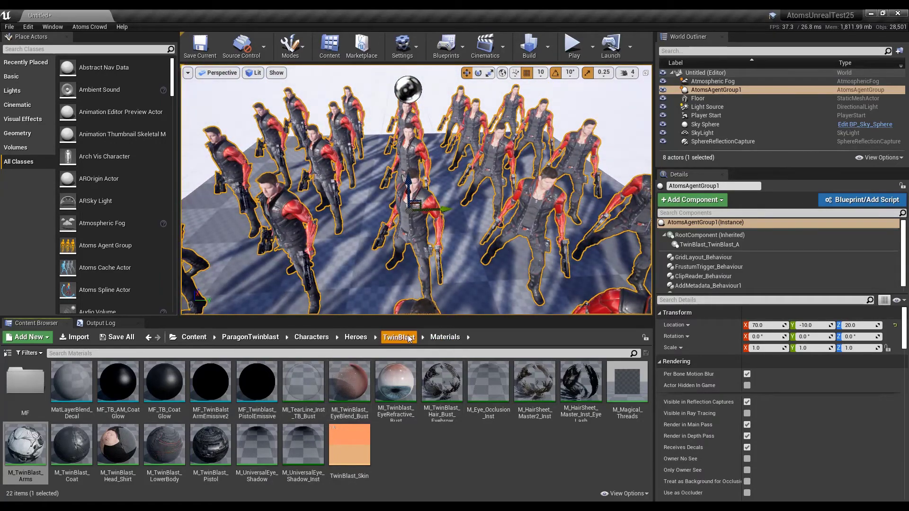
left_click(409, 338)
double_click(163, 381)
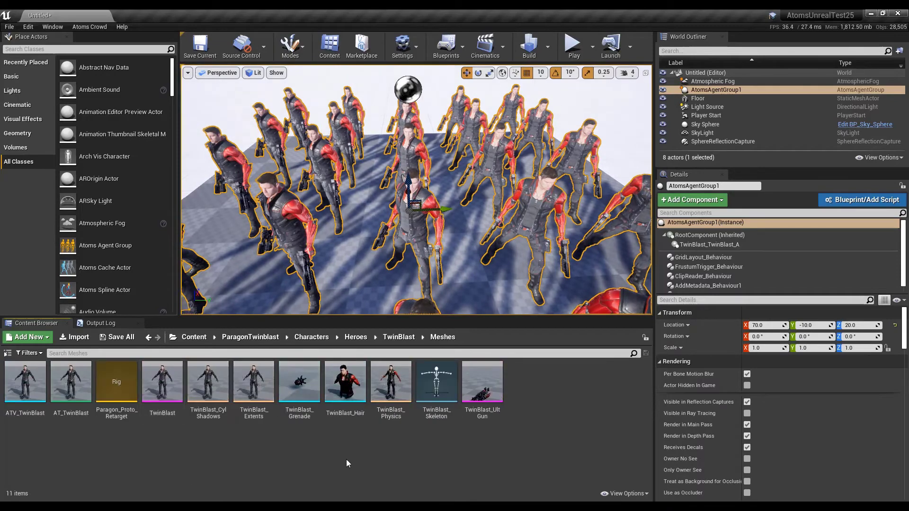
double_click(161, 389)
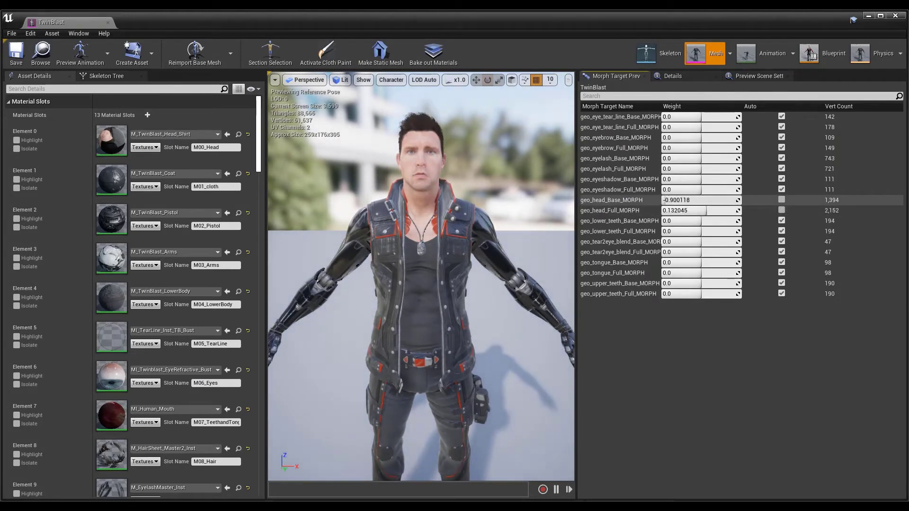
left_click_drag(695, 200, 700, 200)
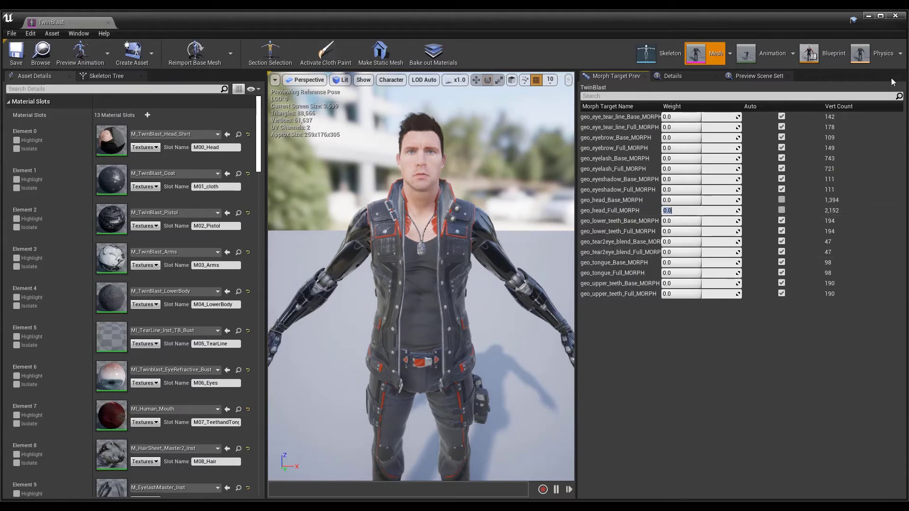
left_click(769, 55)
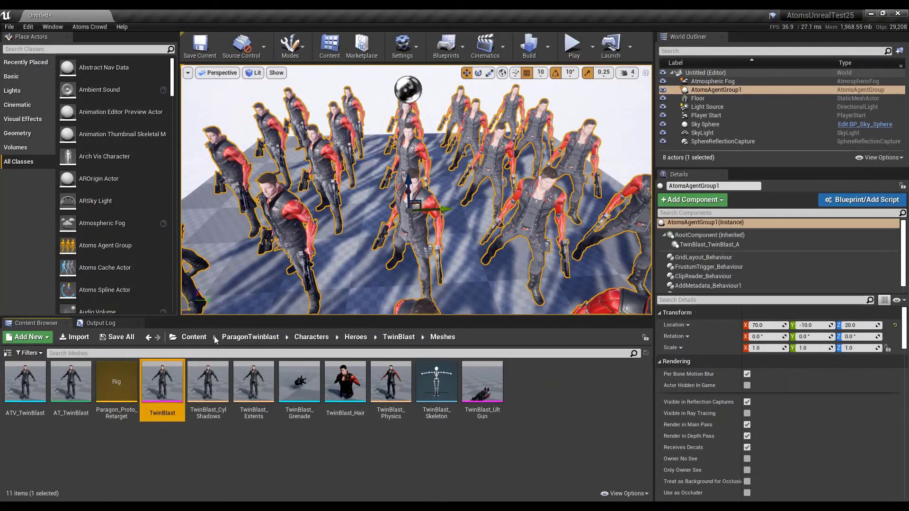
Step: Locate the Idle_Relaxed clip used by ClipReader_Behaviour and open it to examine its geo_head_Full_MORPH curve on the character's face
left_click(193, 338)
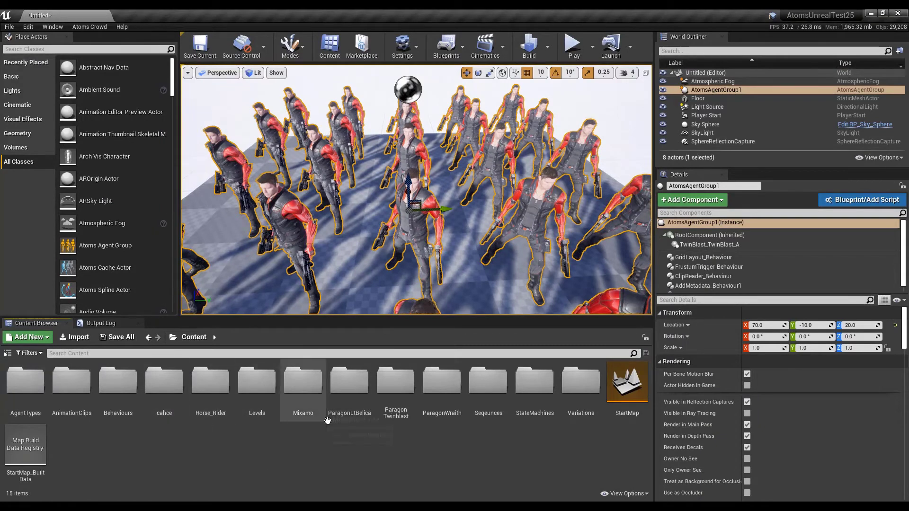
left_click(150, 337)
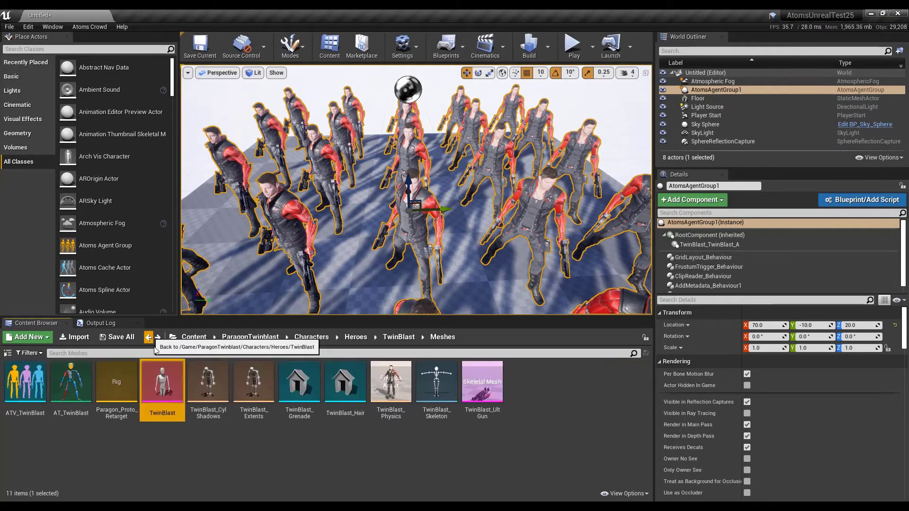
left_click(399, 337)
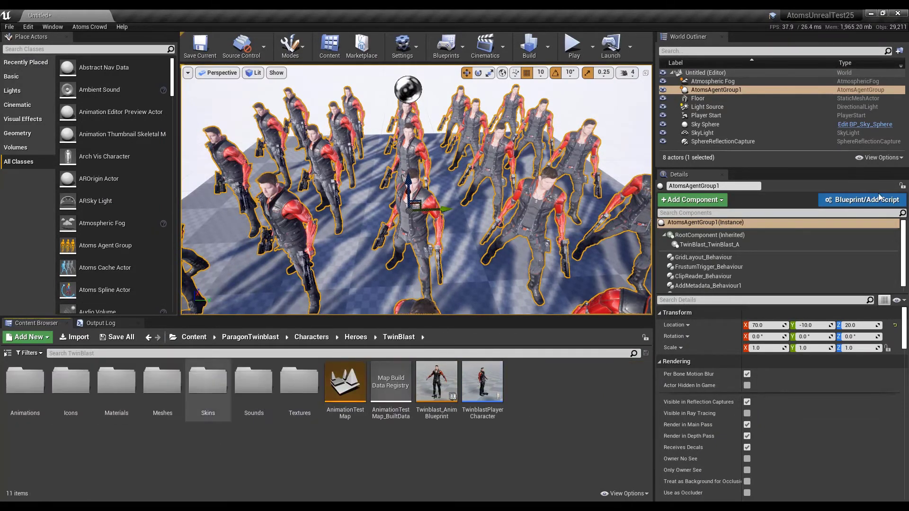
left_click(703, 276)
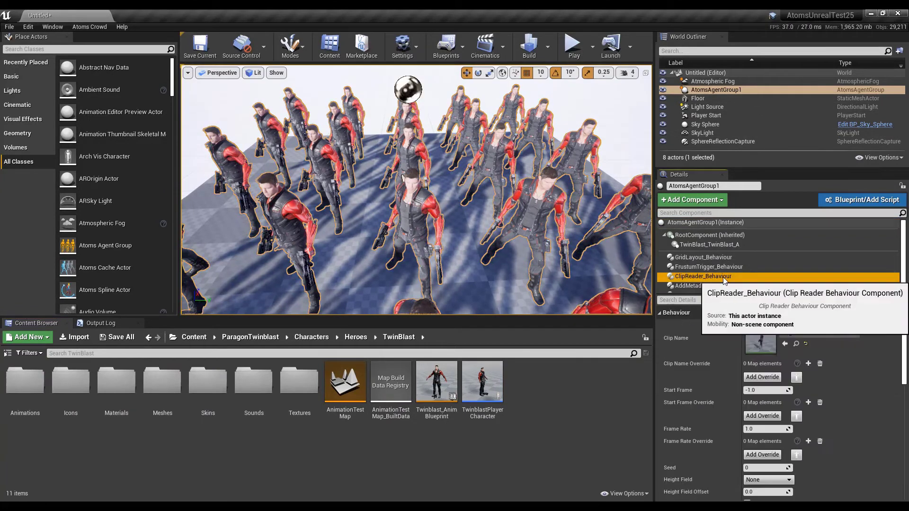
left_click(796, 344)
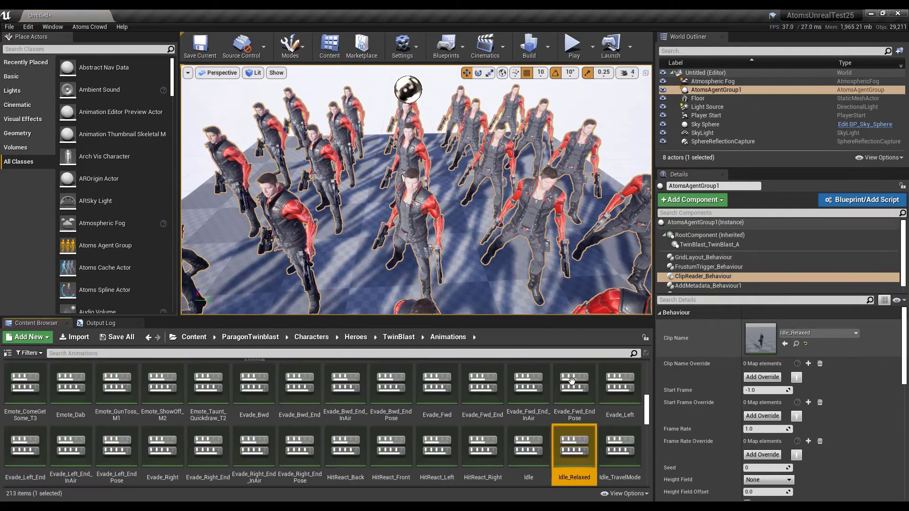
double_click(574, 449)
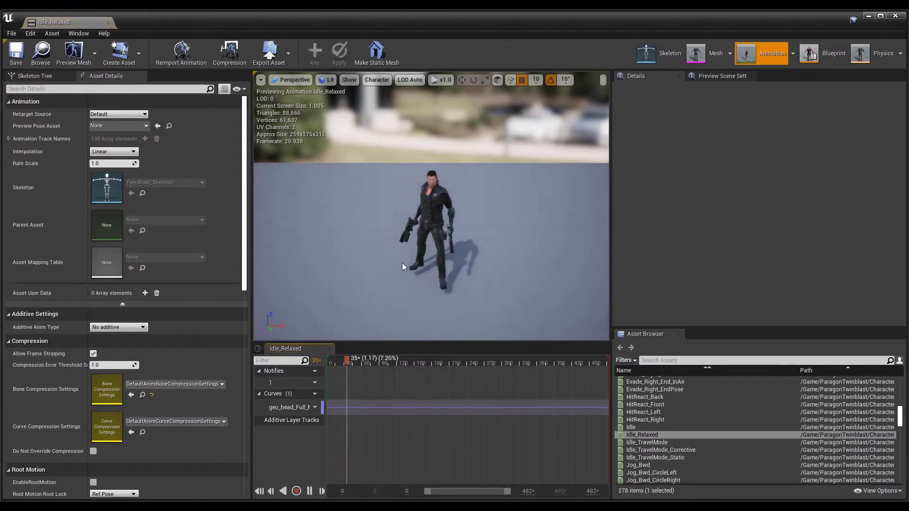
scroll(425, 280, "up", 5)
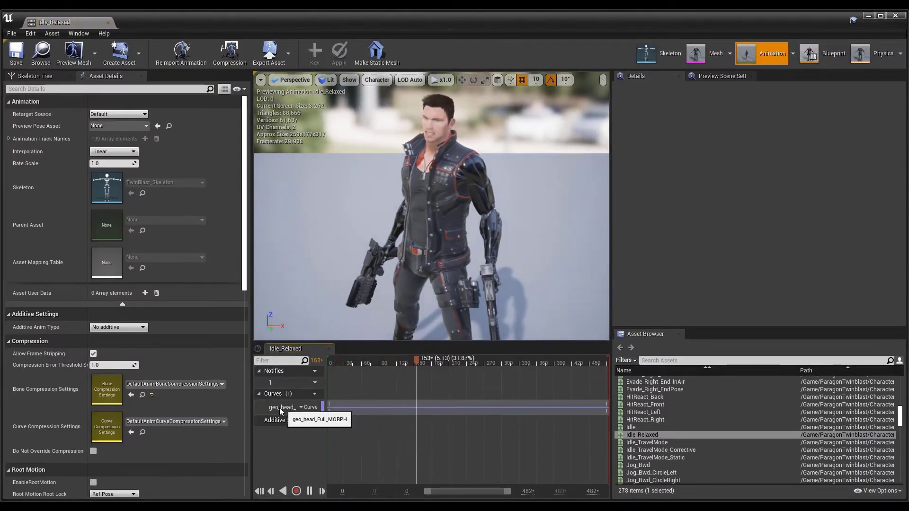
Step: Open Idle_Relaxed's geo_head_Full_MORPH curve in the curve editor
scroll(439, 154, "up", 5)
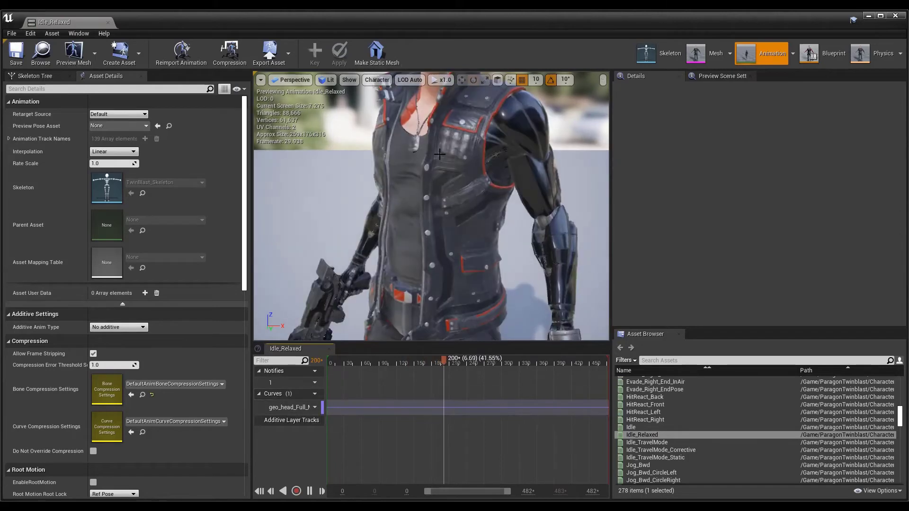
scroll(440, 154, "down", 5)
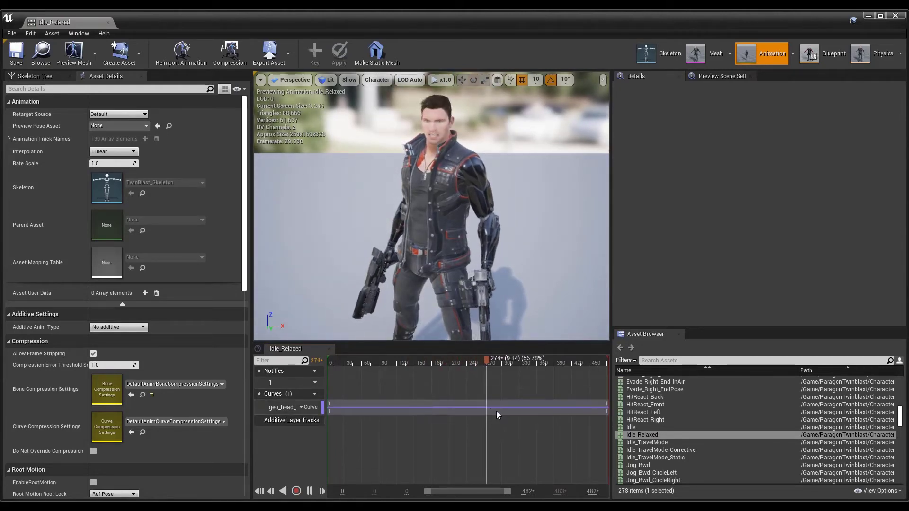
double_click(353, 407)
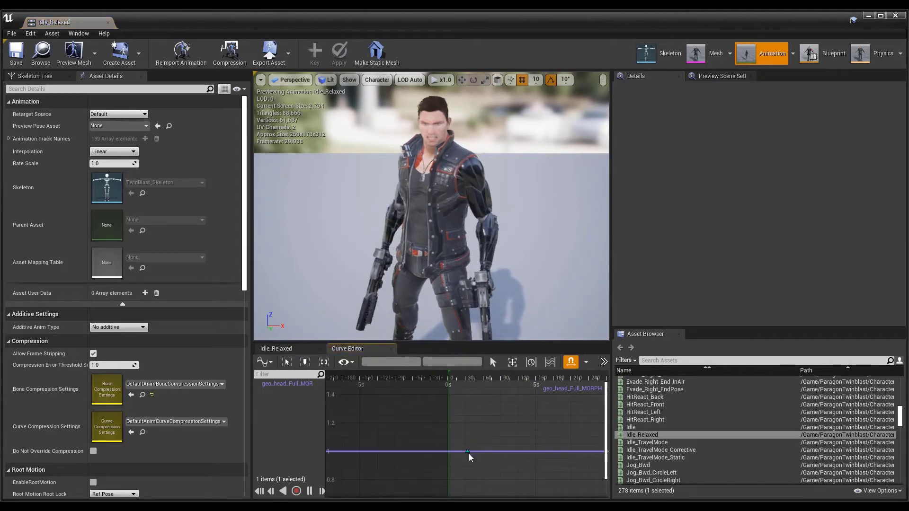
mouse_move(483, 453)
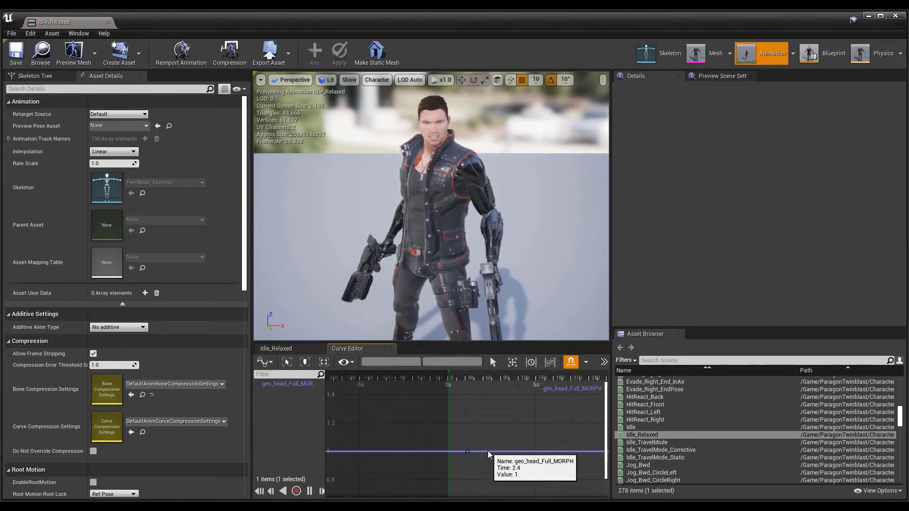
Step: Add a key to the geo_head_Full_MORPH curve at 2.2 s and set its value to 0
right_click(492, 455)
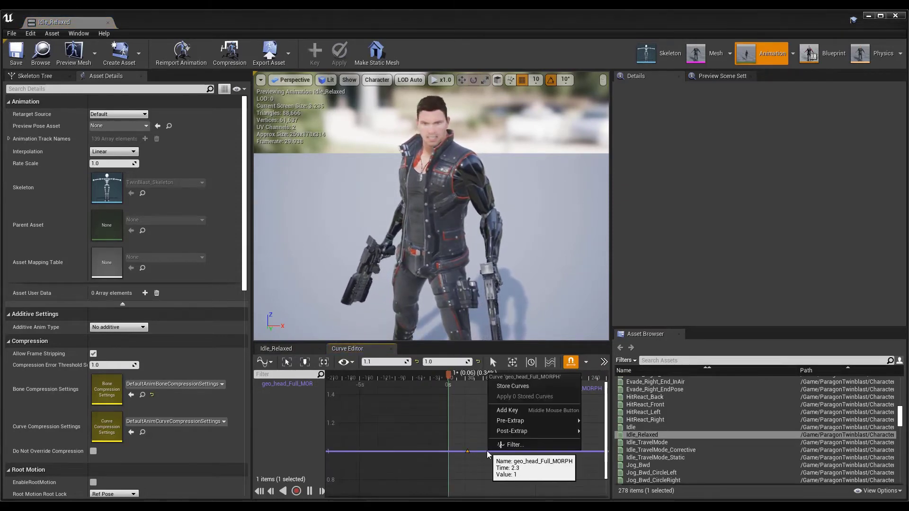
left_click(532, 410)
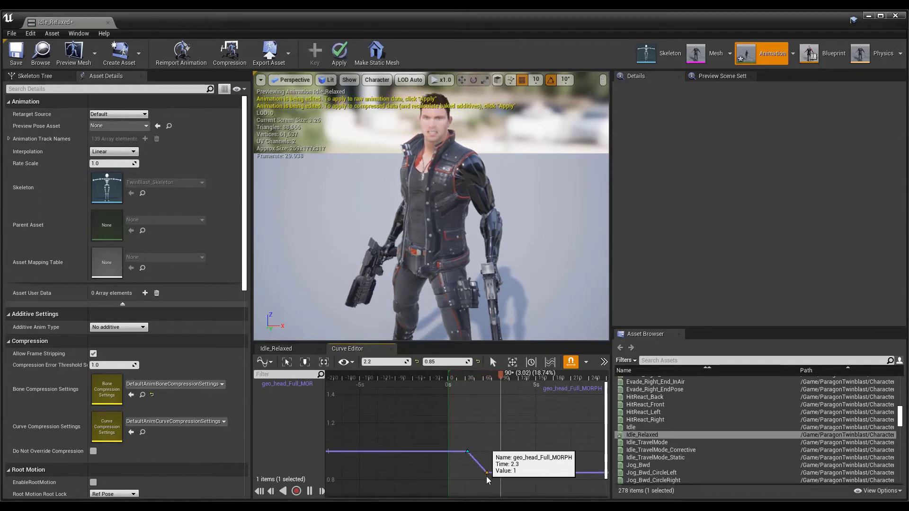
left_click_drag(487, 467, 487, 477)
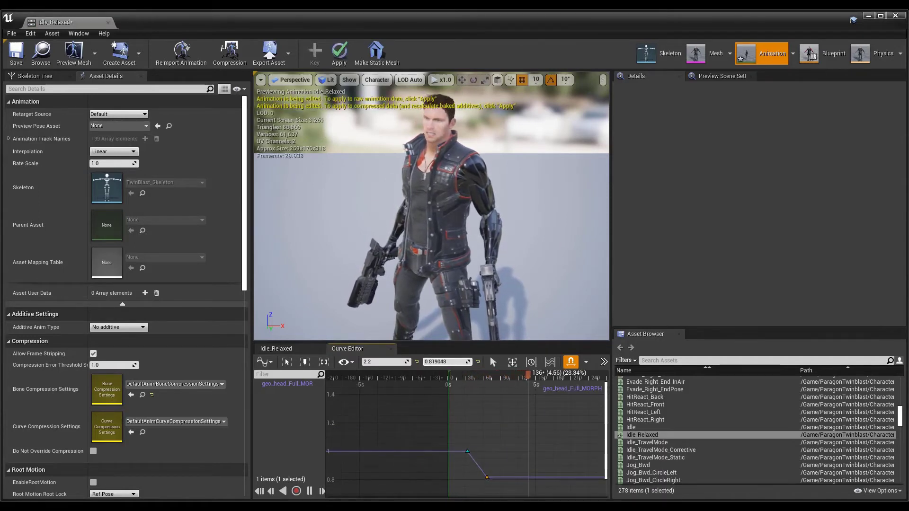
left_click(439, 361)
type("0")
key("Return")
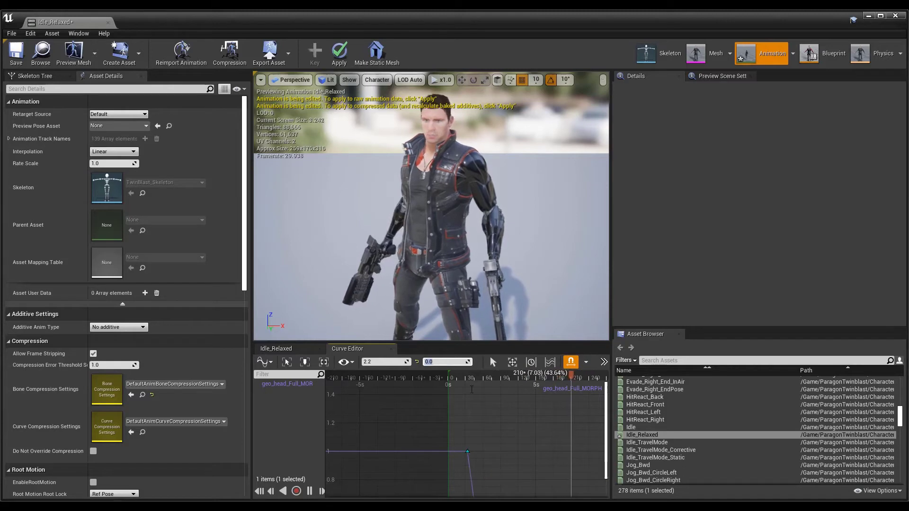
Step: Save and close the Idle_Relaxed animation, and play the level to check the agents' facial morph
scroll(587, 431, "down", 3)
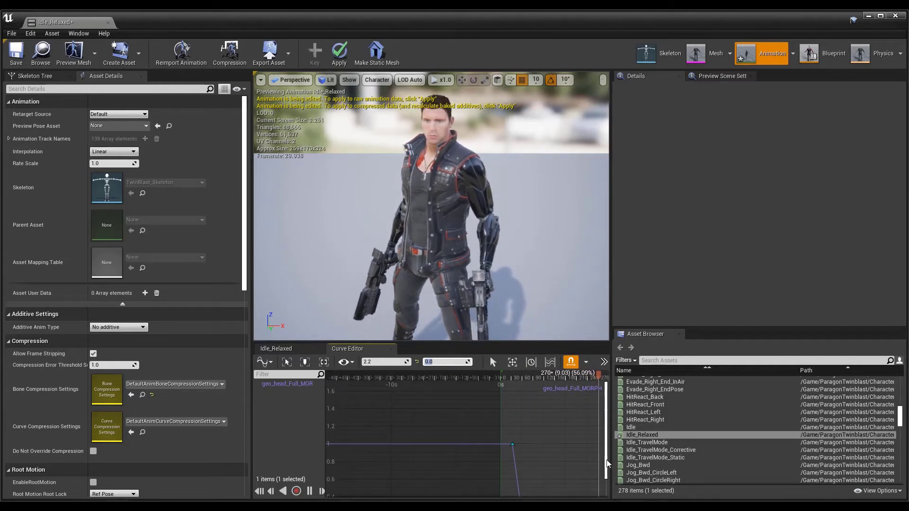
right_click_drag(545, 487, 544, 462)
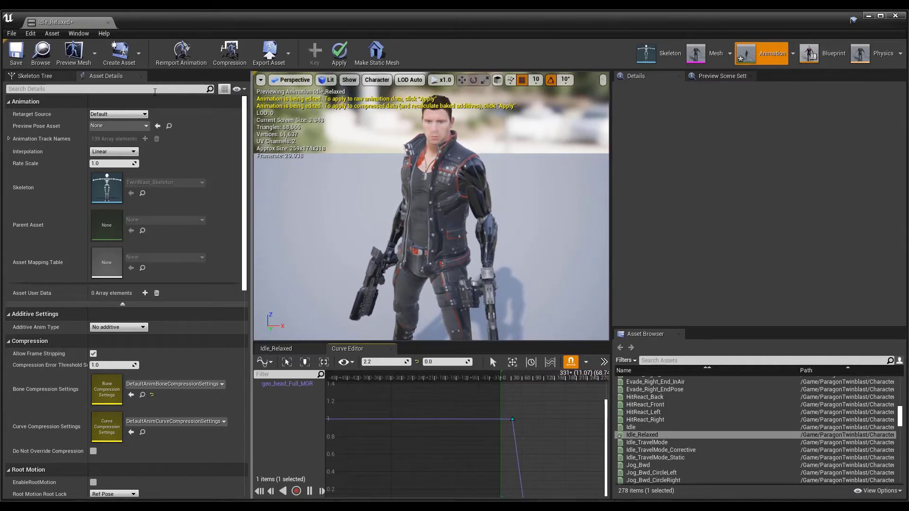
left_click(16, 53)
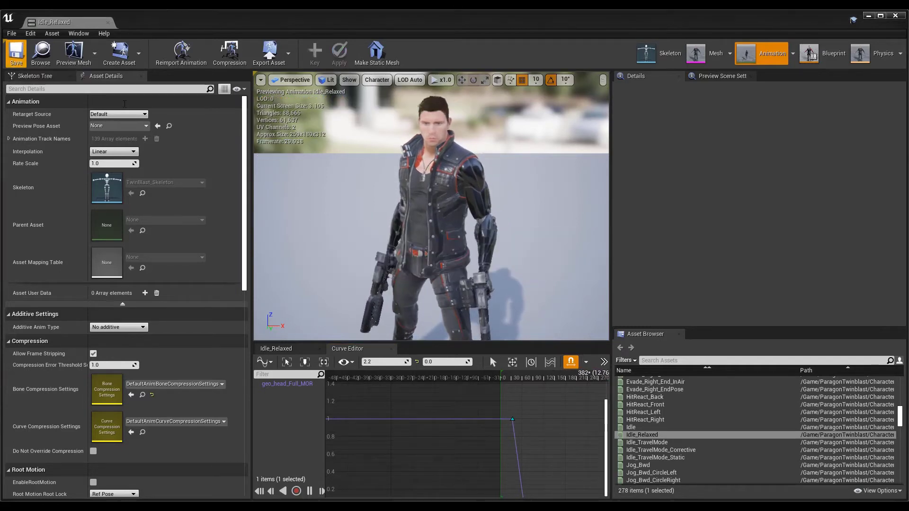
left_click(896, 17)
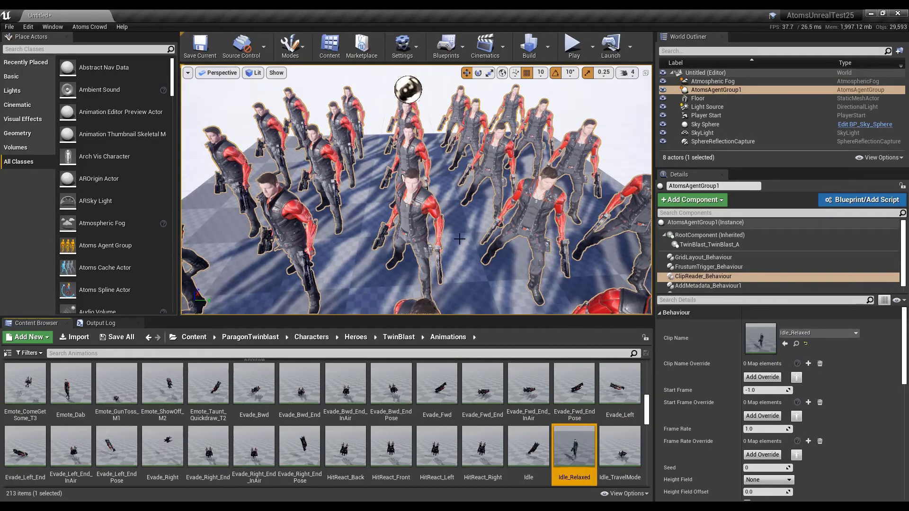
left_click(574, 47)
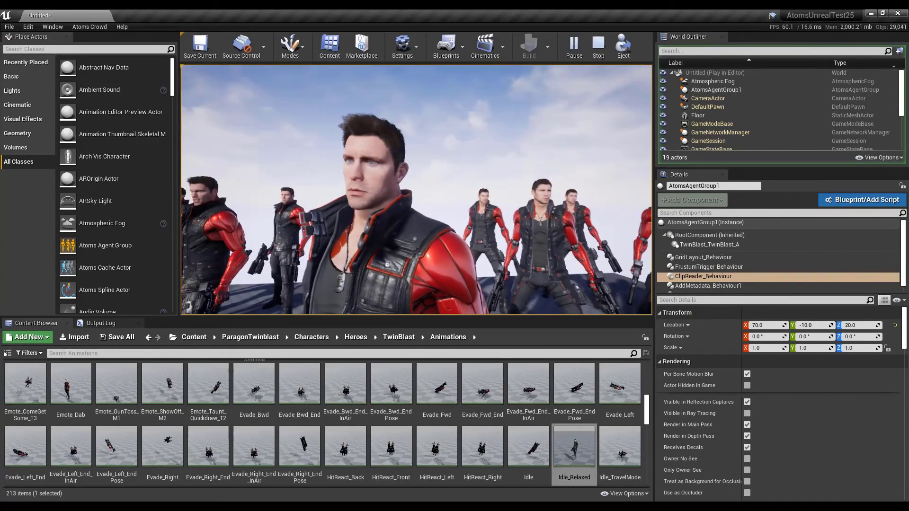
key("Escape")
Step: Reopen Idle_Relaxed from the Animations folder, pause its playback and open the geo_head_Full_MORPH curve for editing
double_click(575, 448)
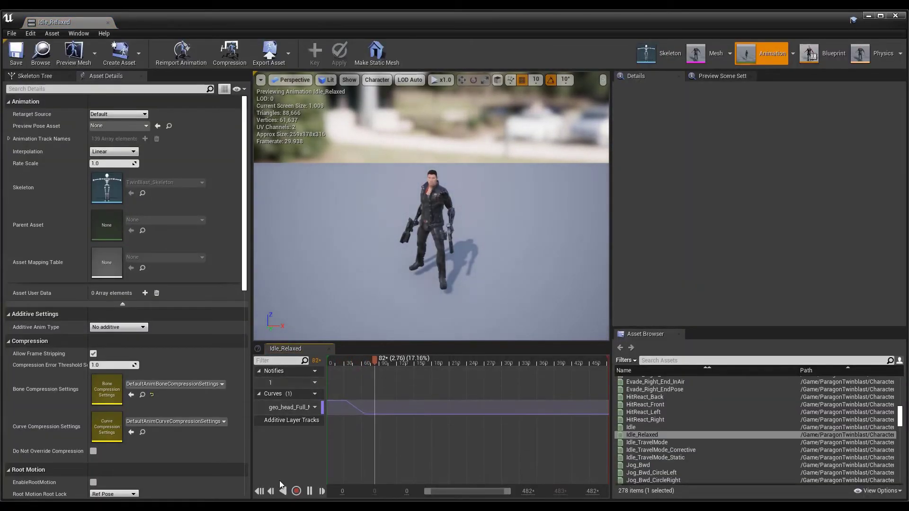
left_click(309, 491)
left_click(410, 415)
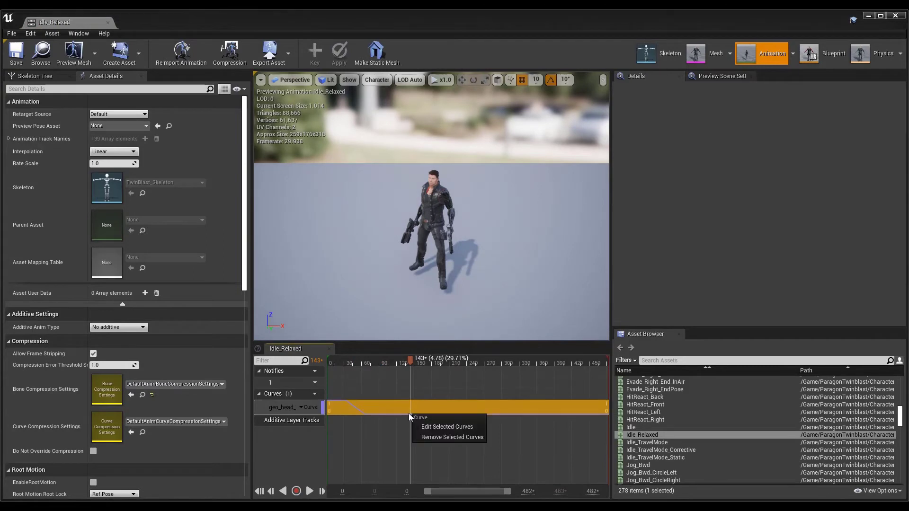
right_click(409, 413)
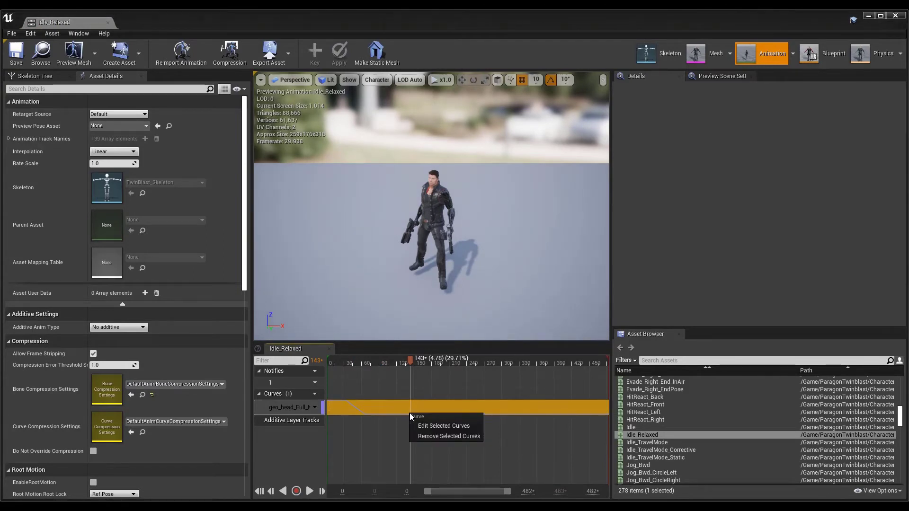
left_click(380, 410)
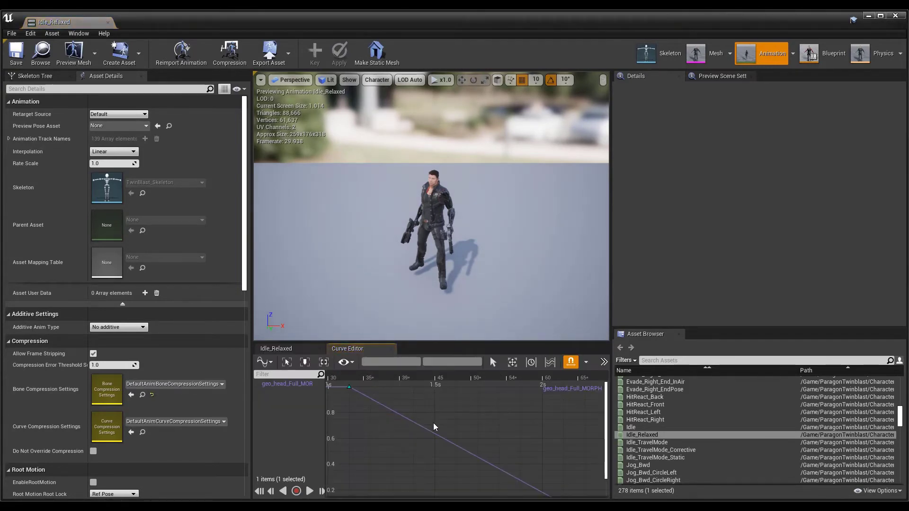
scroll(525, 430, "down", 3)
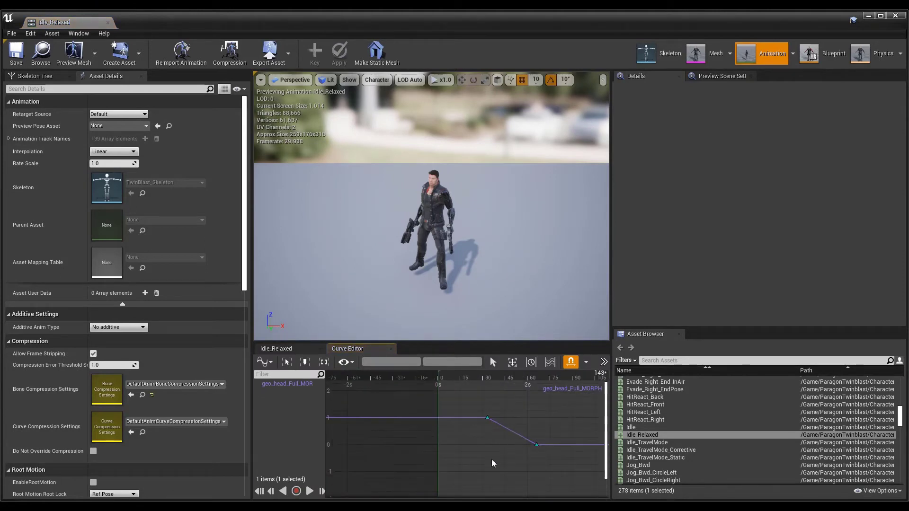
right_click_drag(453, 416, 382, 410)
Step: Add keys to the geo_head_Full_MORPH curve at 3.5 s with value 0 and at 4.0 s with value 1
right_click(442, 445)
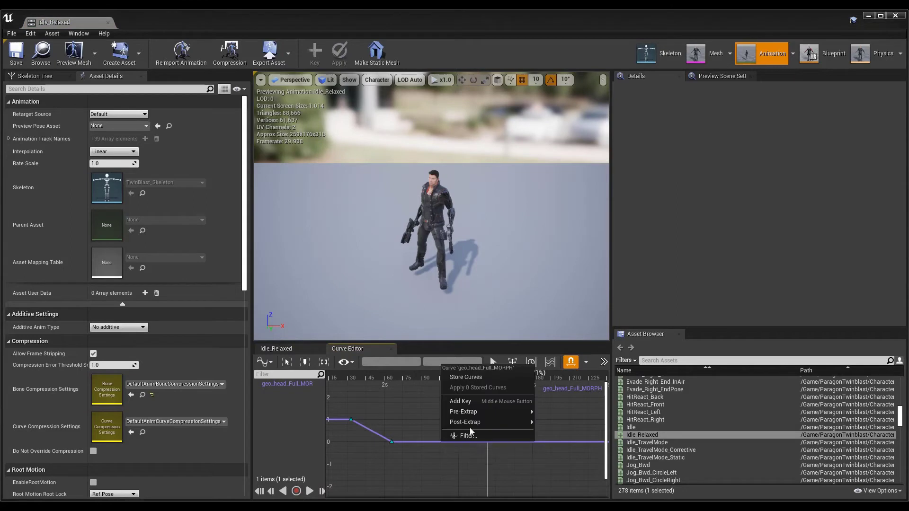
left_click(468, 400)
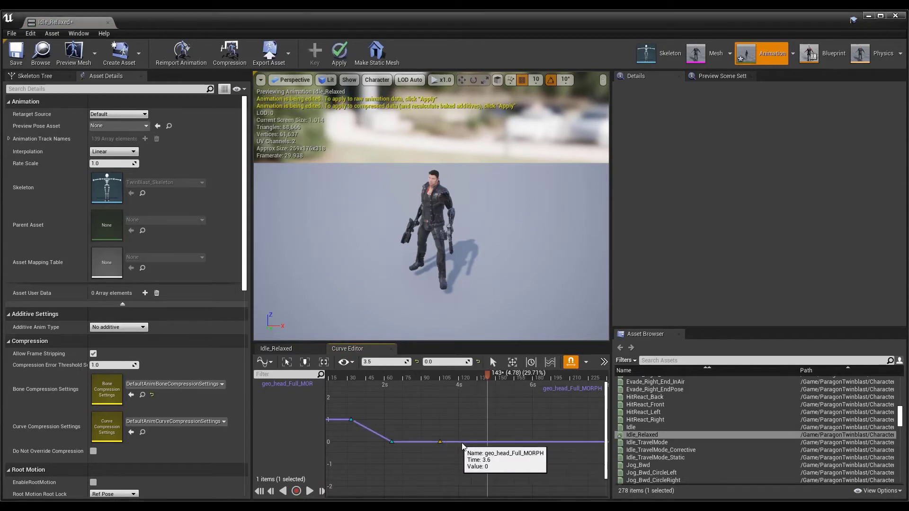
right_click_drag(455, 445, 445, 446)
right_click(450, 441)
key("Escape")
right_click(447, 444)
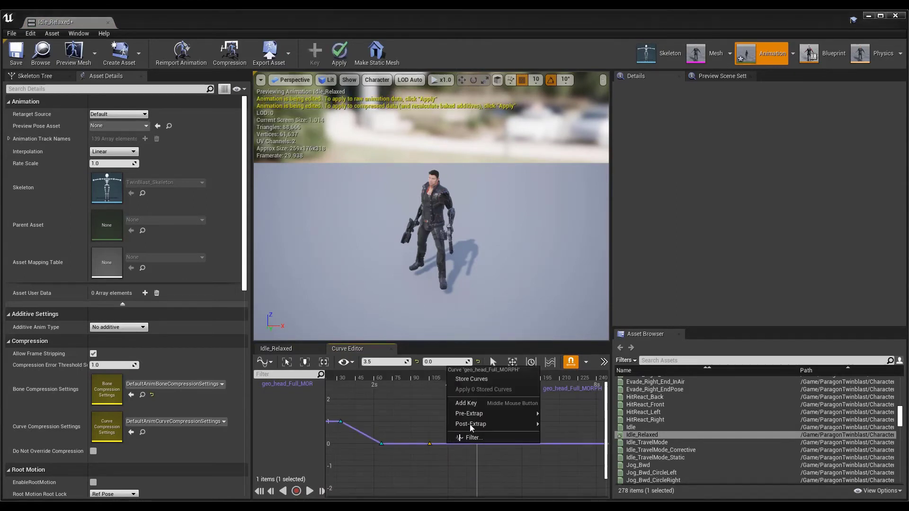
left_click(468, 401)
left_click_drag(449, 445, 449, 423)
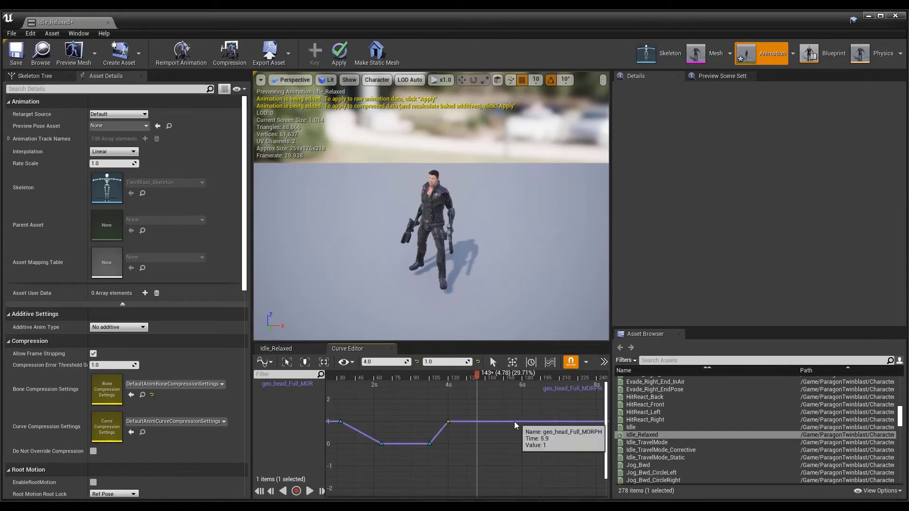
Step: Add morph curve keys at about 5.8 s with value 1 and at 6.0 s with value 0
right_click(516, 430)
left_click(532, 453)
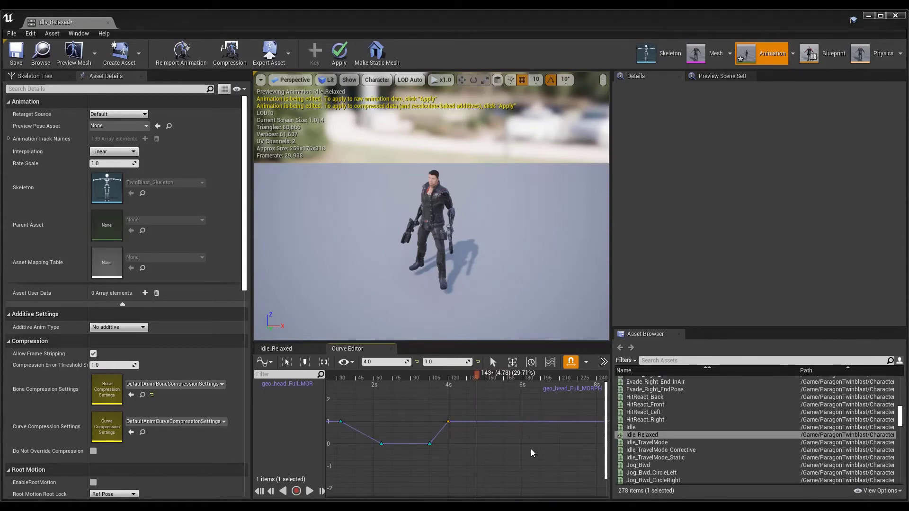
right_click(522, 422)
left_click(542, 459)
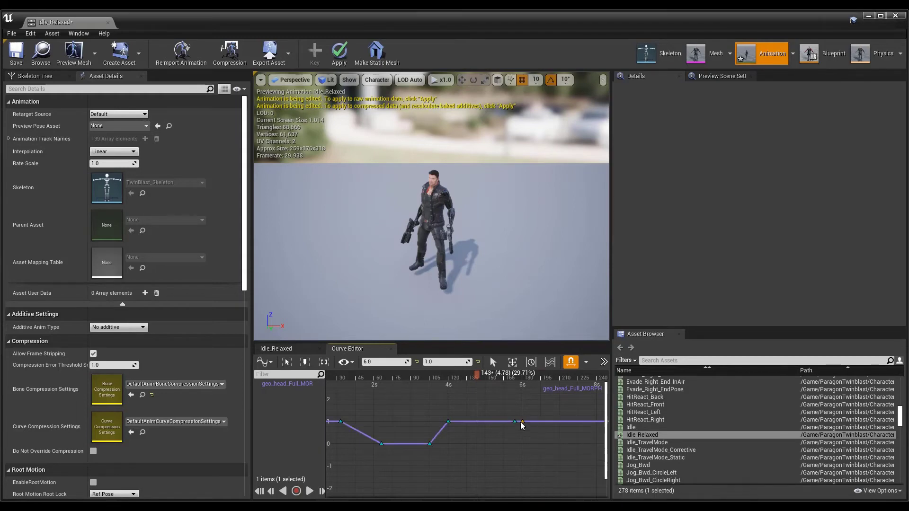
left_click_drag(522, 422, 522, 445)
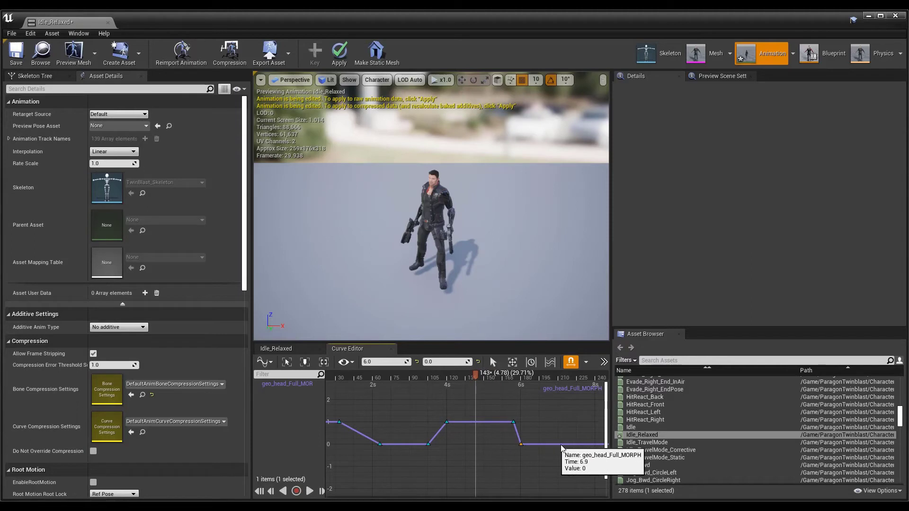
Step: Add morph curve keys at 7.1 s with value 0 and at 7.3 s with value 1
right_click(581, 448)
left_click(581, 406)
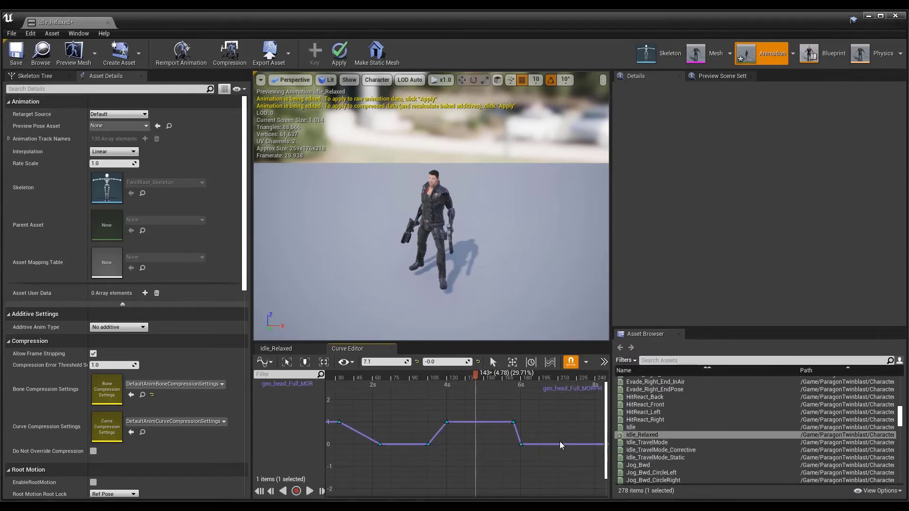
mouse_move(562, 445)
left_mouse_down()
mouse_move(562, 426)
mouse_move(562, 444)
left_mouse_up()
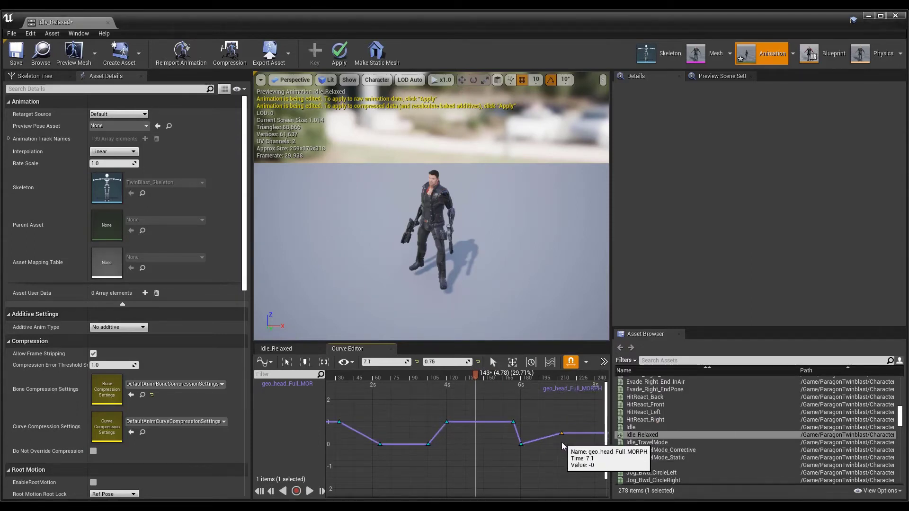
right_click(570, 449)
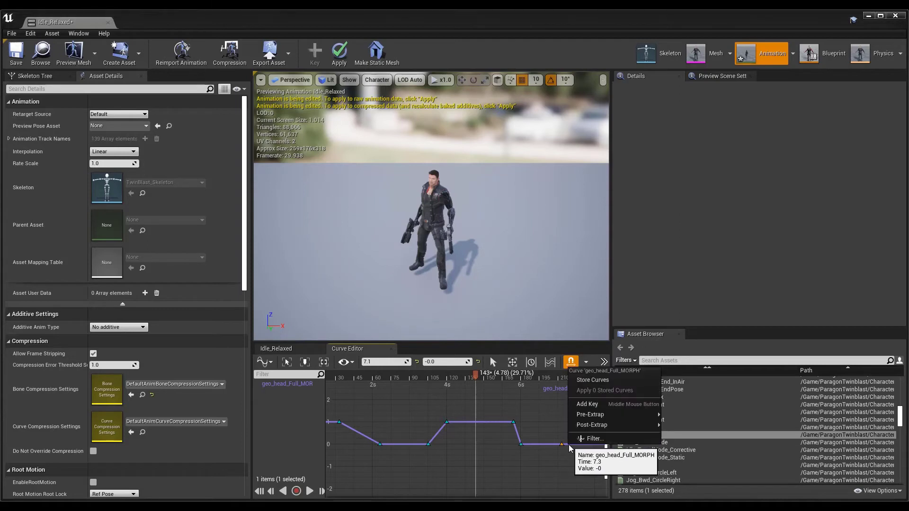
left_click(587, 404)
left_click_drag(569, 437, 570, 421)
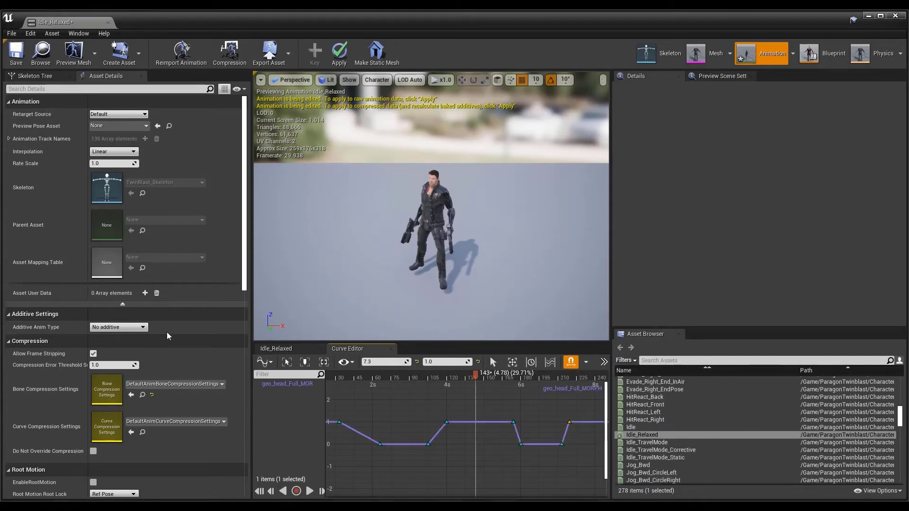
Step: Save and close the edited Idle_Relaxed animation, and play the level to check the agents' changing expressions
left_click(18, 59)
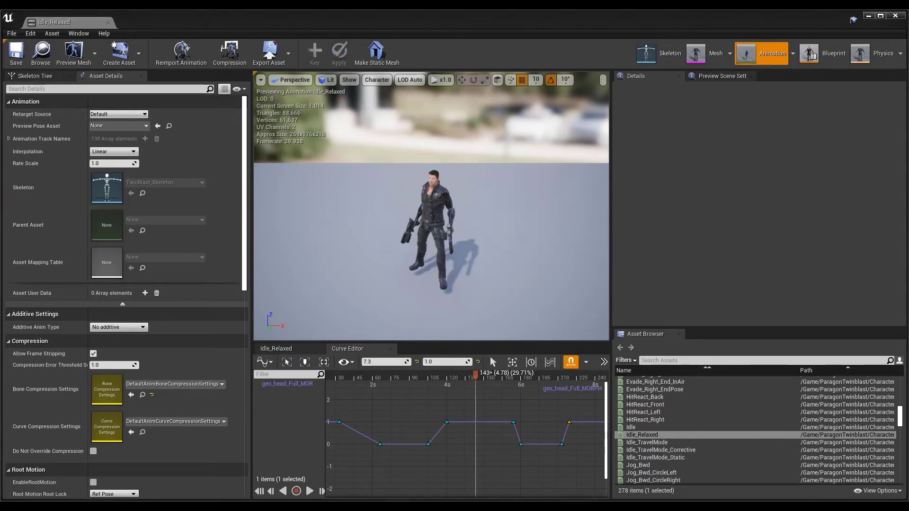
left_click(895, 16)
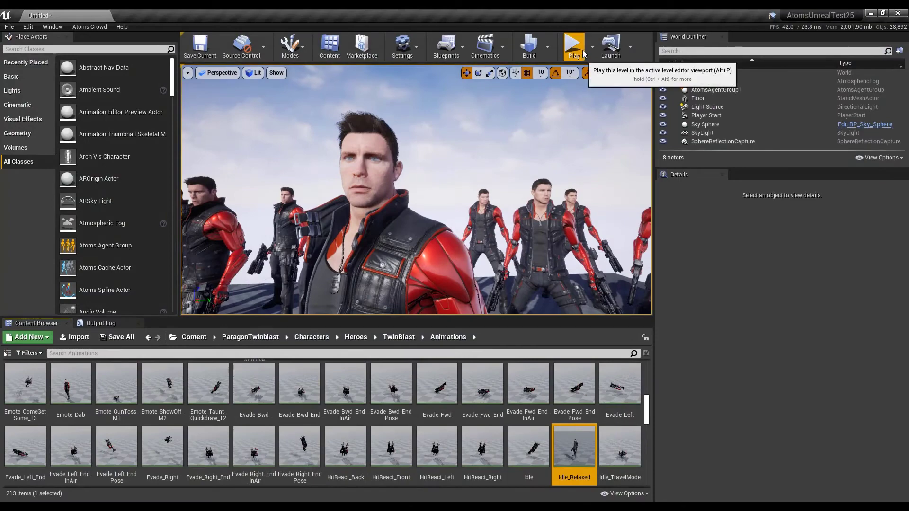
left_click(574, 45)
left_click(584, 70)
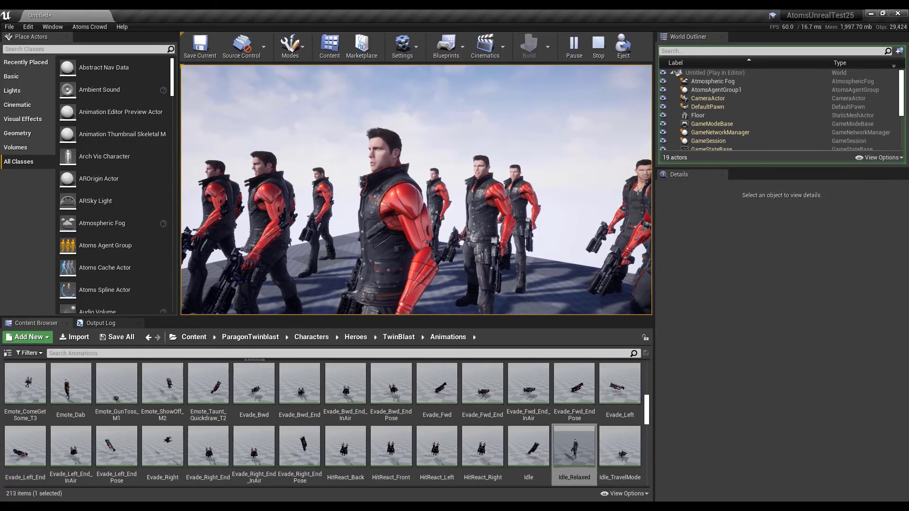
key("Escape")
Step: Select AtomsAgentGroup1 in the level and go up to the TwinBlast folder in the Content Browser
right_click_drag(416, 190, 369, 196)
scroll(317, 363, "up", 2)
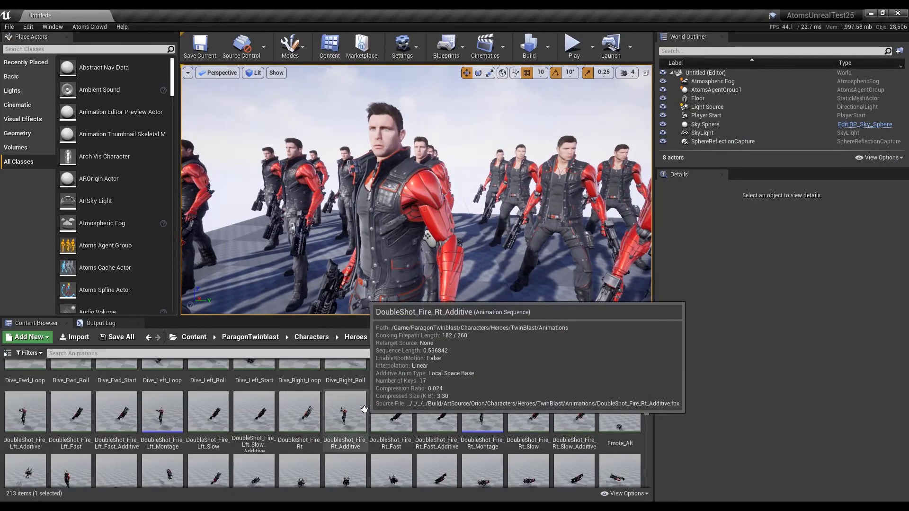
scroll(317, 370, "up", 1)
left_click(716, 91)
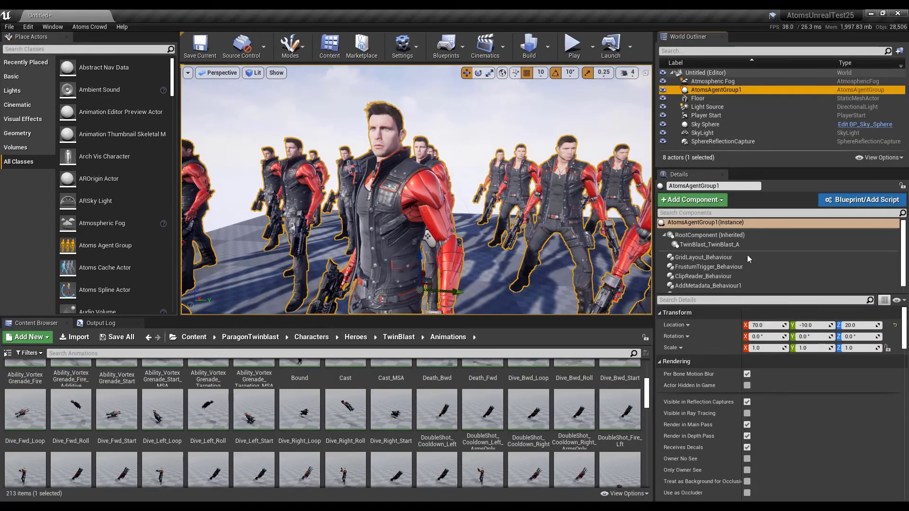
left_click(399, 337)
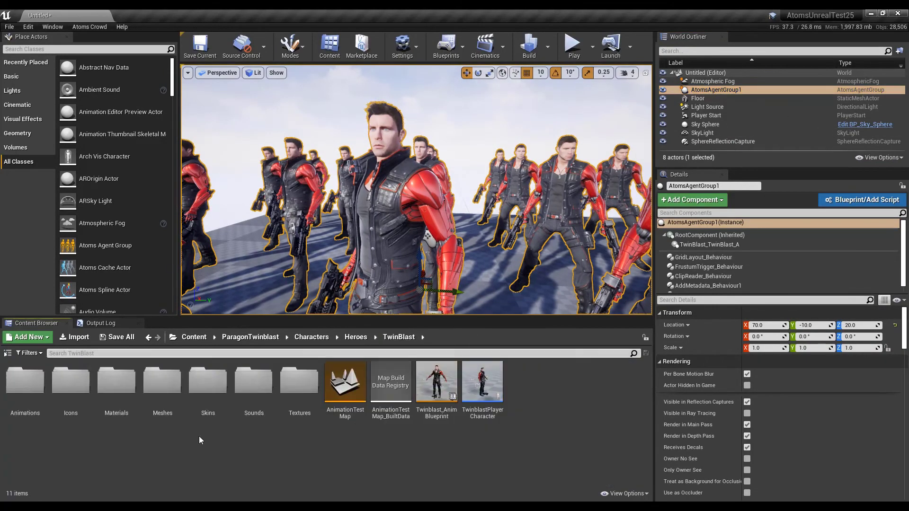
Step: Open the TwinBlast skeletal mesh from the Meshes folder, copy the name of the geo_head_Base_MORPH target, and close the mesh editor
double_click(159, 379)
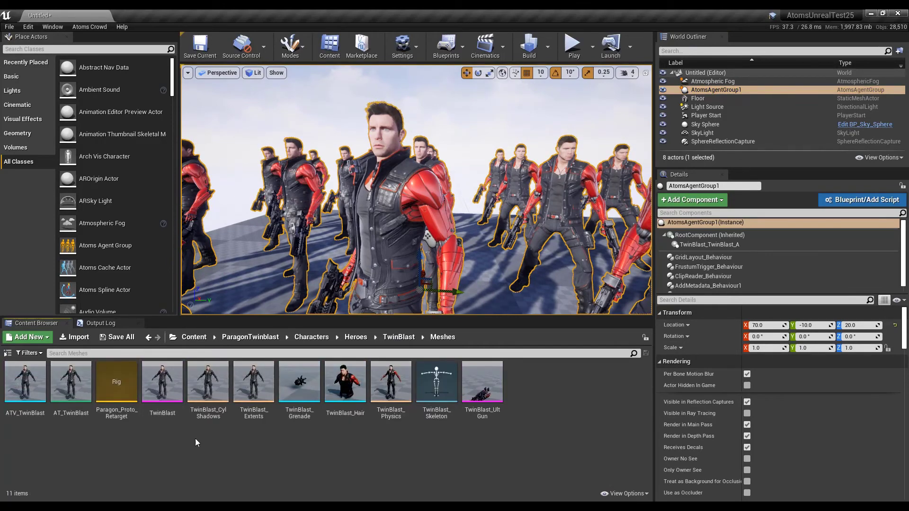
double_click(162, 379)
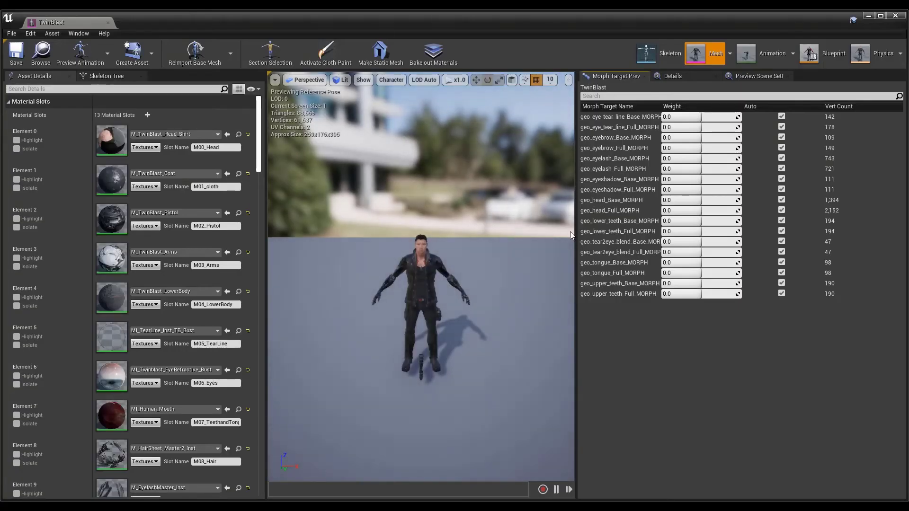
scroll(487, 252, "up", 5)
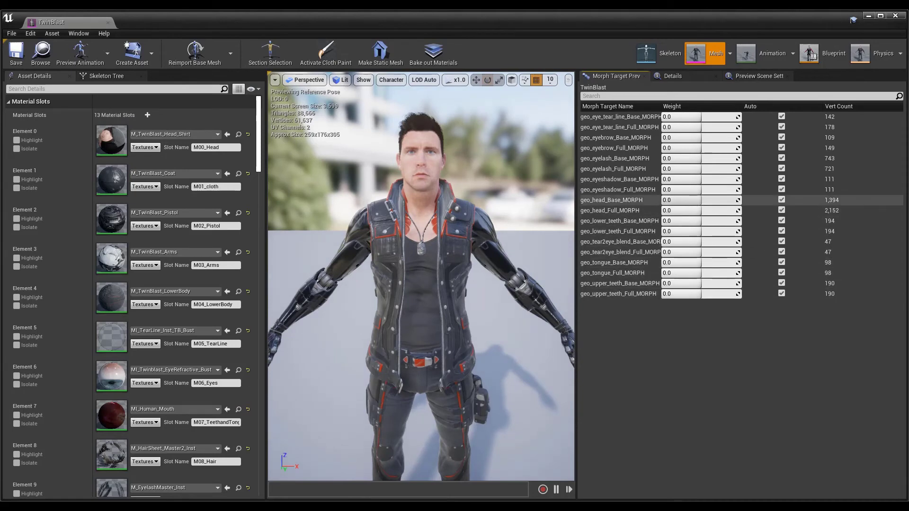
left_click_drag(682, 200, 726, 200)
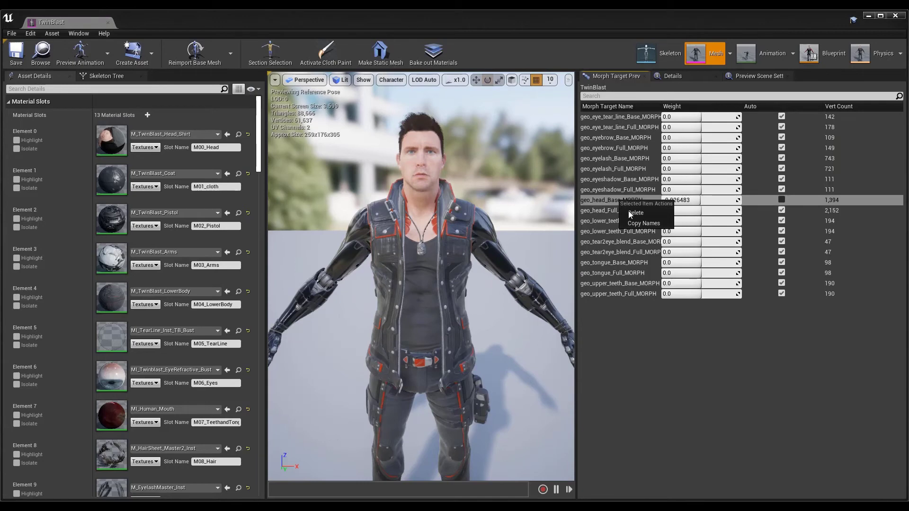
left_click(644, 223)
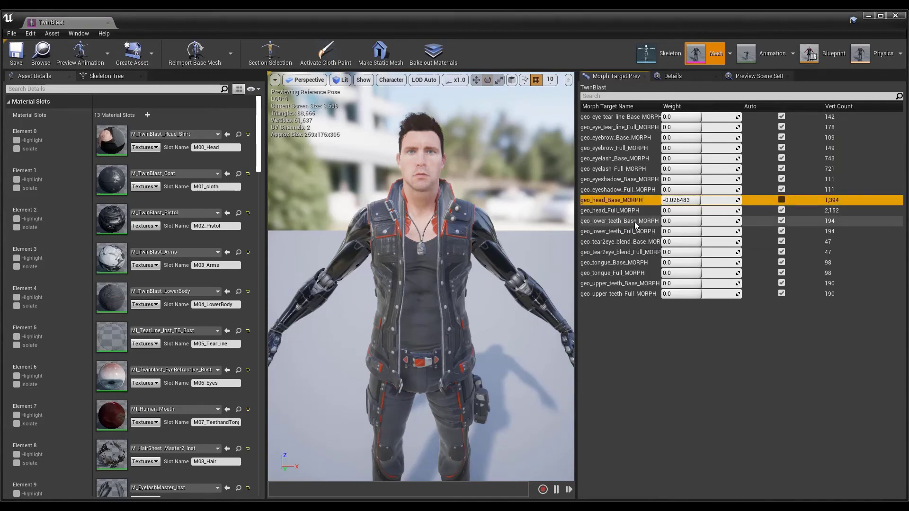
left_click(896, 16)
Step: Add an Add Metadata Behaviour component to AtomsAgentGroup1 and set its metadata type to double
left_click(712, 200)
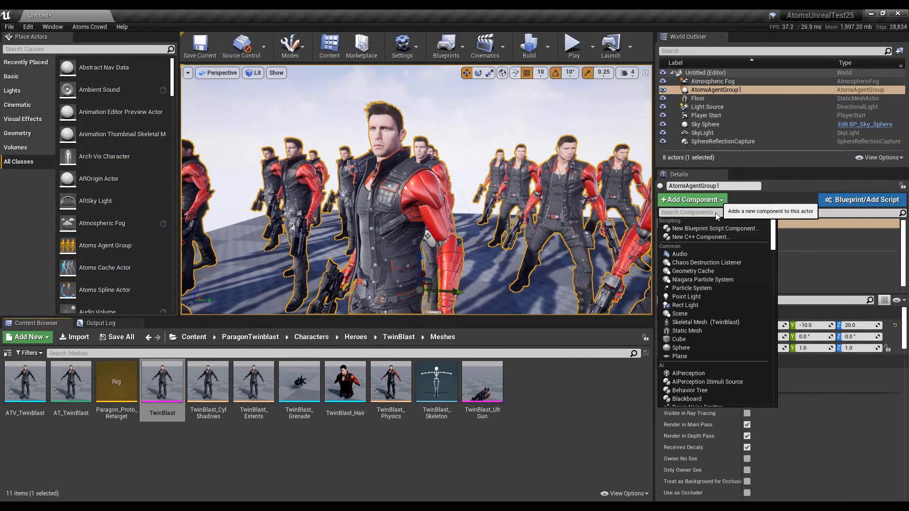
scroll(721, 302, "down", 5)
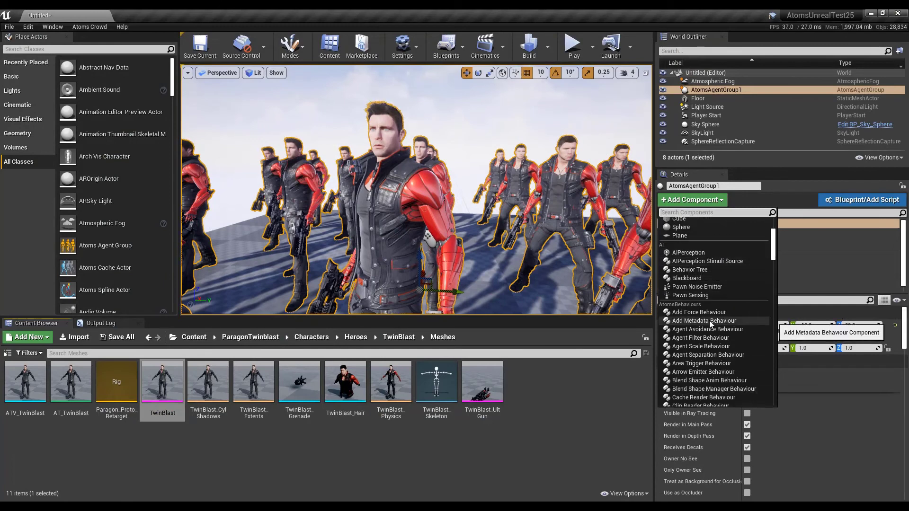
left_click(709, 321)
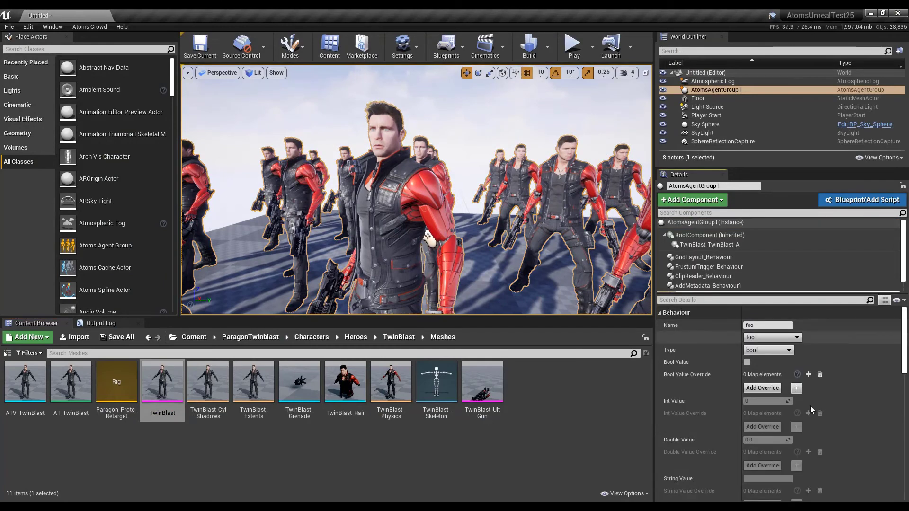
left_click(787, 351)
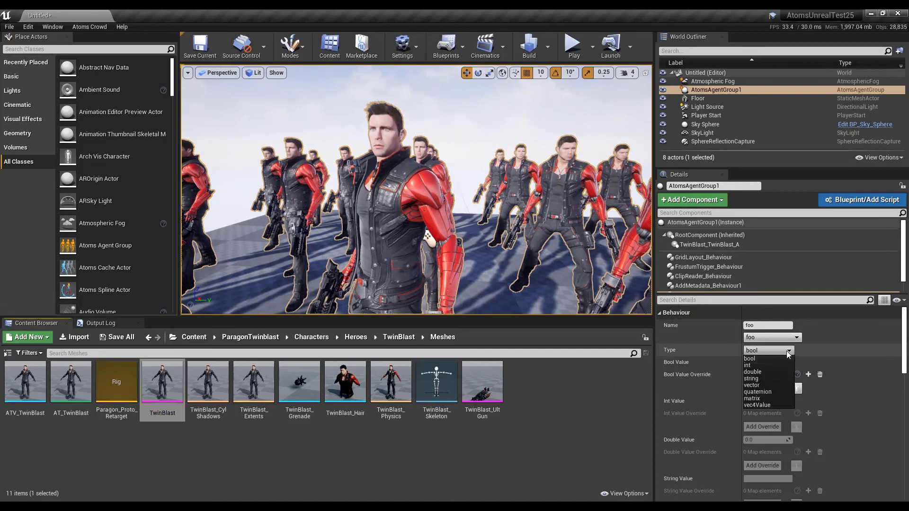
left_click(760, 373)
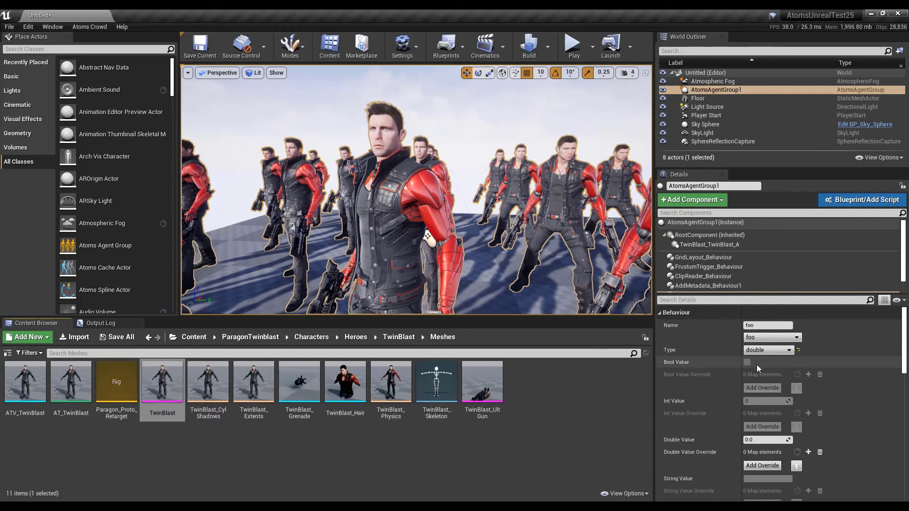
Step: Check the agent type name in AT_TwinBlast, and name the new metadata TwinBlast_geo_head_Base_MORPH
double_click(71, 383)
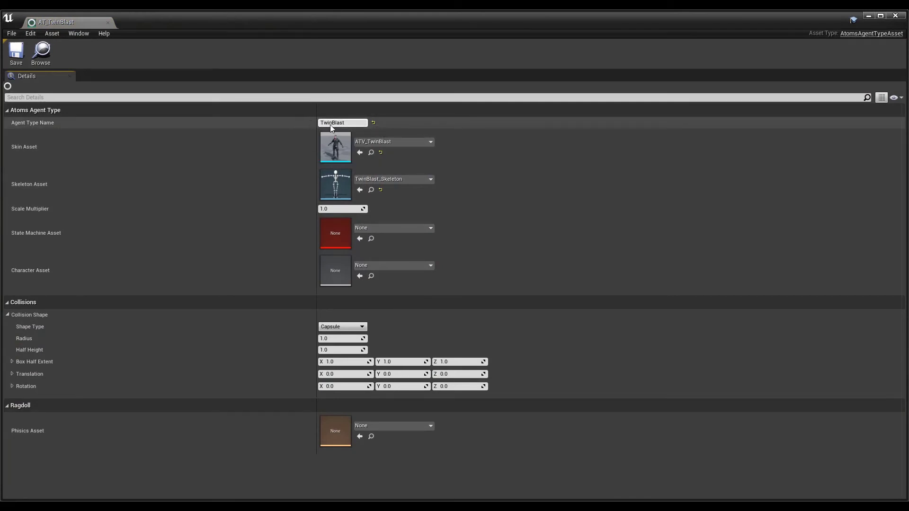
left_click(900, 17)
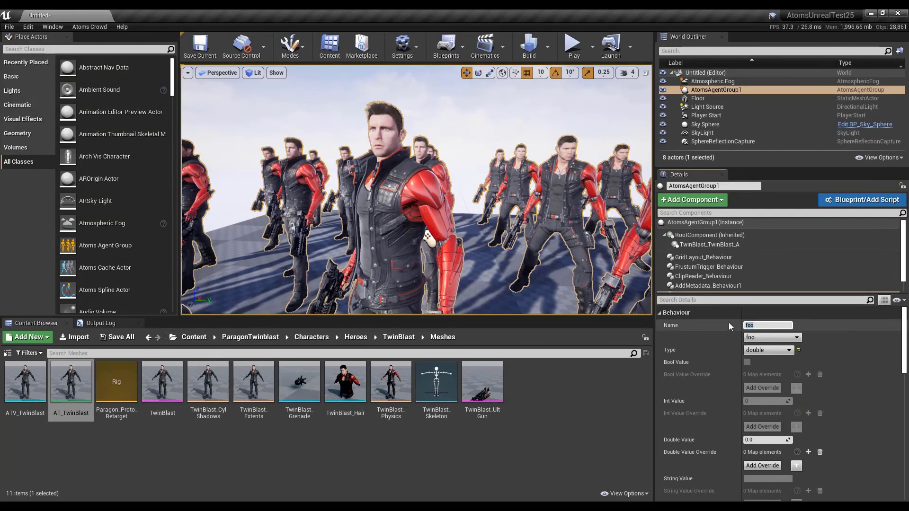
type("TwinBla")
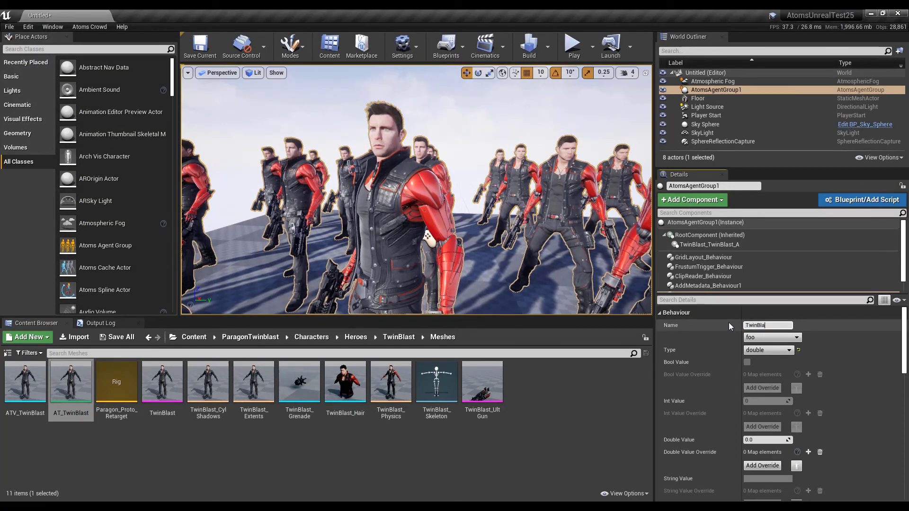
type("st")
key("Return")
key("End")
type("?")
key("super+space")
type("geo_head_Base_MORPH")
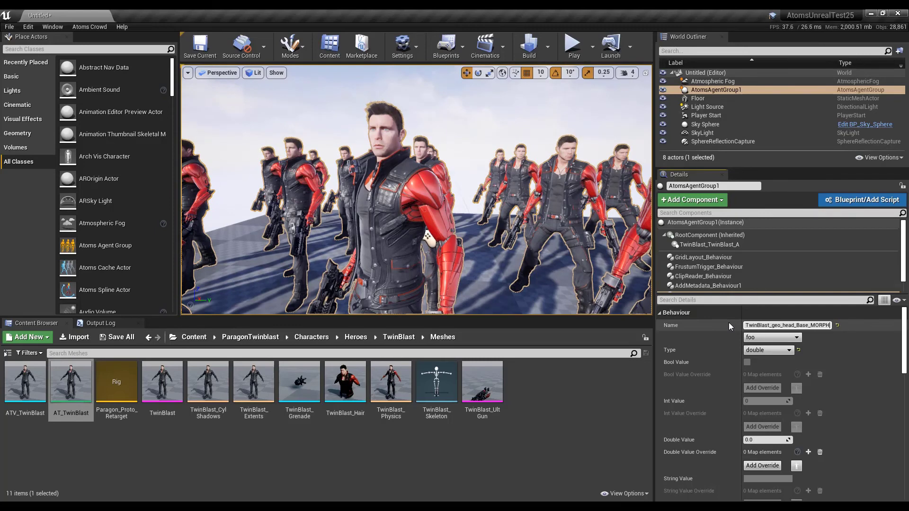
key("ctrl+a")
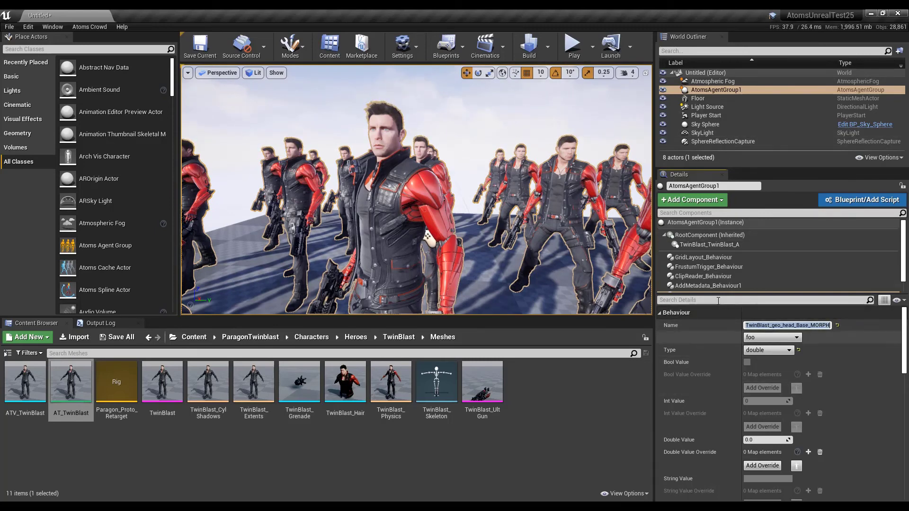
Step: Set the morph metadata's double value to 1.0, and play the level to check the agents' facial expression before stopping
scroll(723, 436, "down", 1)
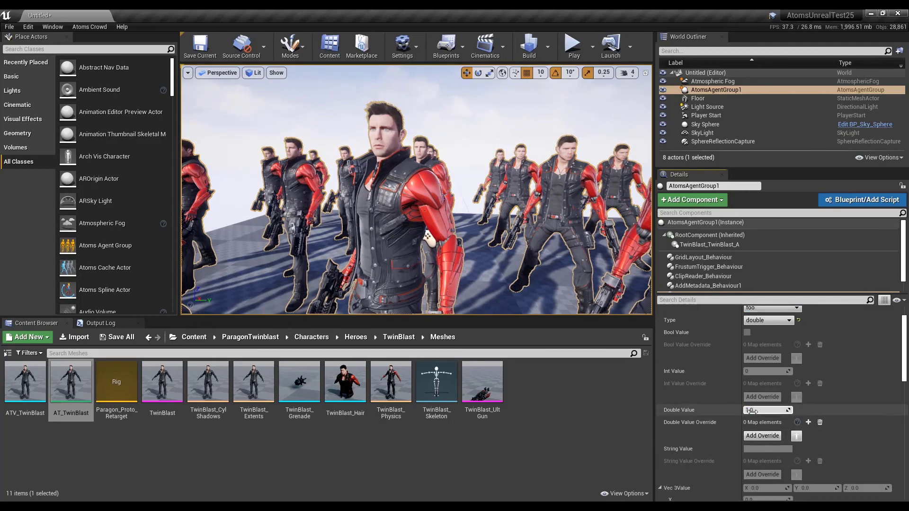
left_click(748, 410)
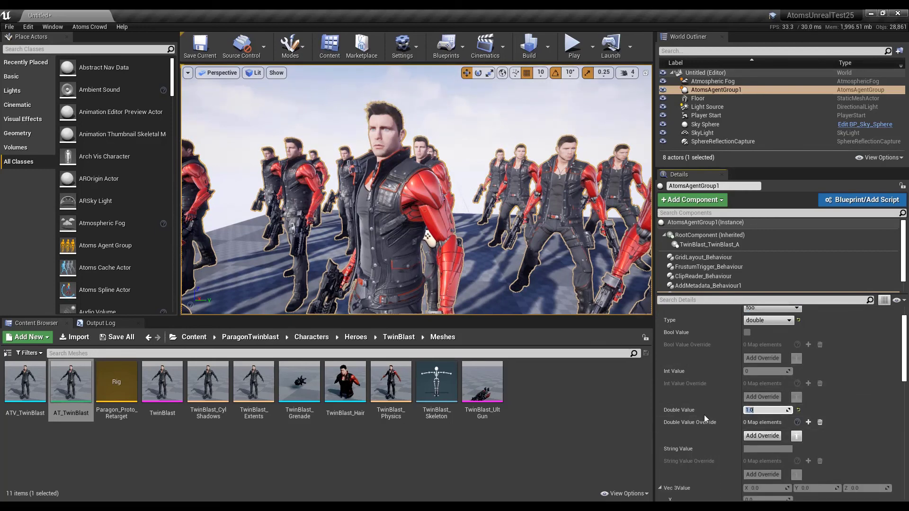
left_click(573, 46)
left_click(513, 172)
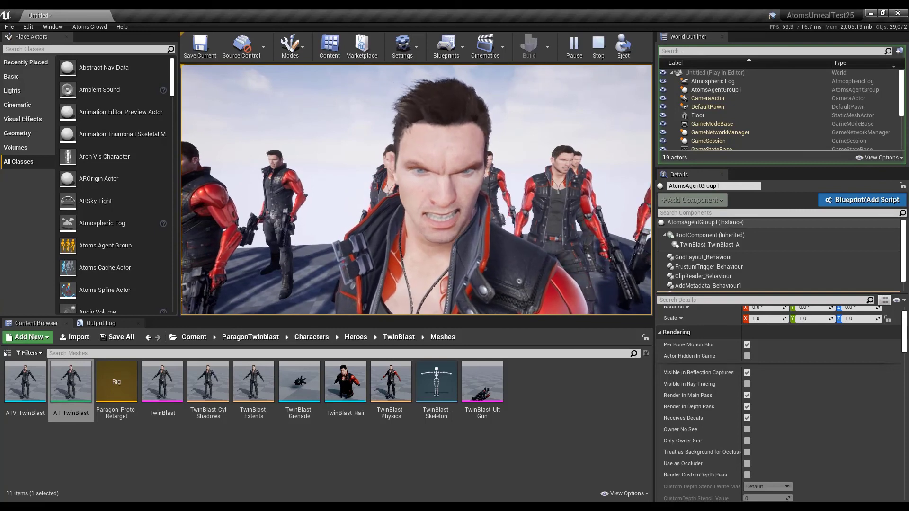
key("Escape")
Step: Clear the Promote Agent Hero Metadata name on AtomsAgentGroup1 and enable Promote All Agent to Hero
left_click(720, 89)
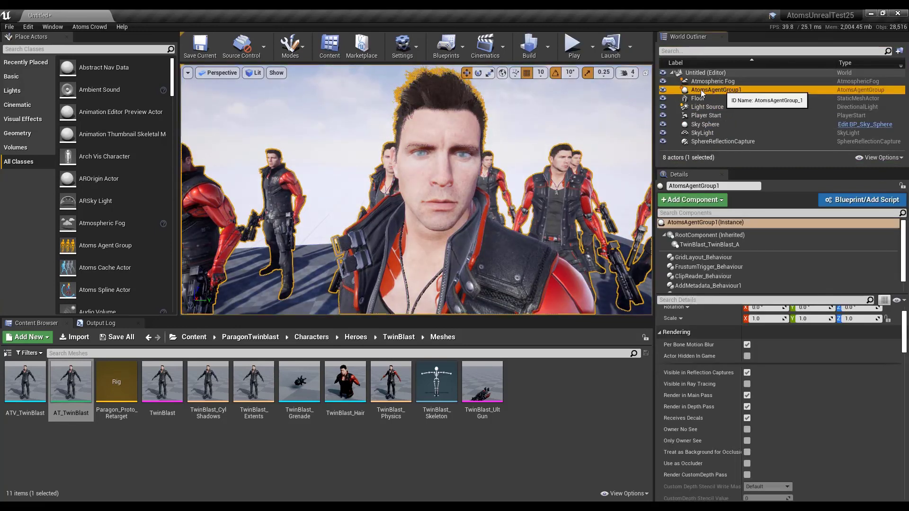
scroll(712, 408, "down", 10)
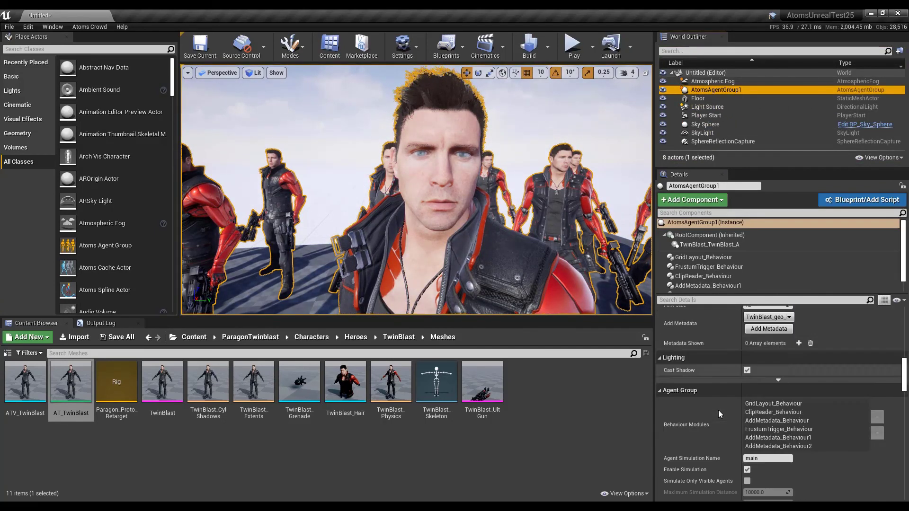
scroll(720, 409, "down", 10)
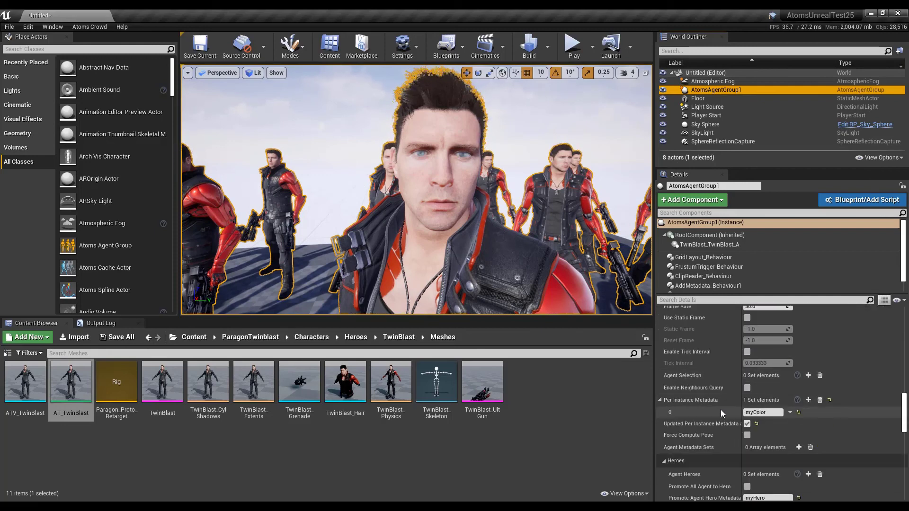
left_click(760, 351)
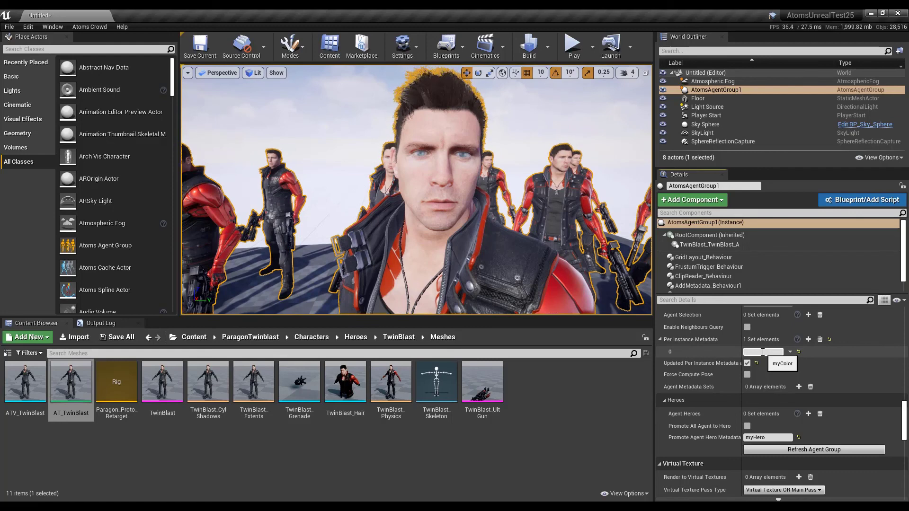
scroll(731, 374, "down", 2)
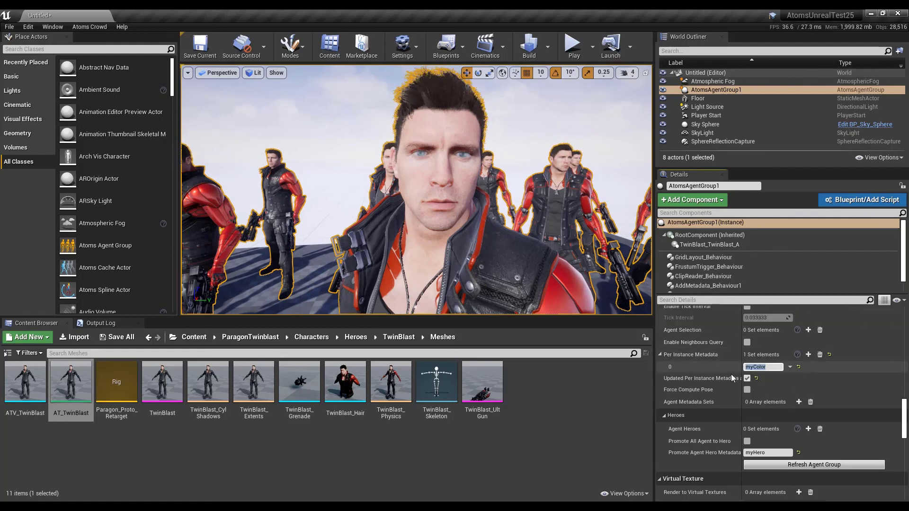
left_click(766, 406)
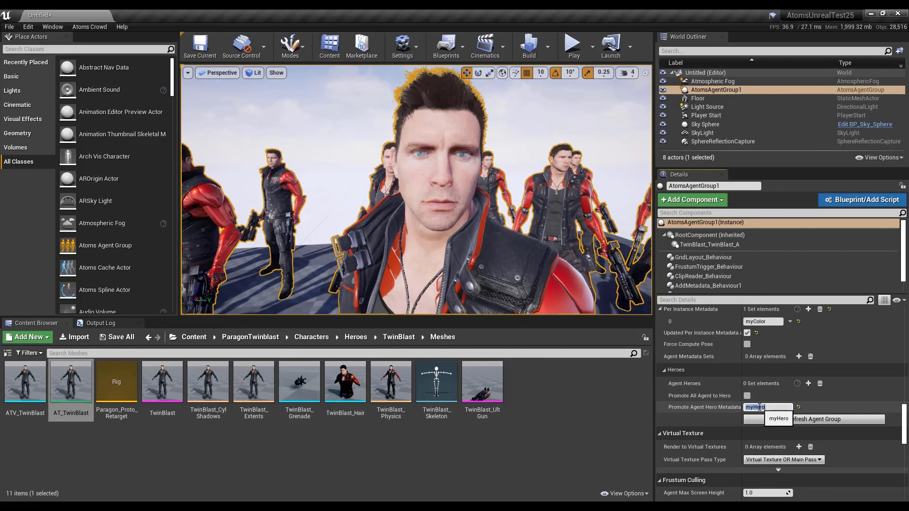
left_click(755, 393)
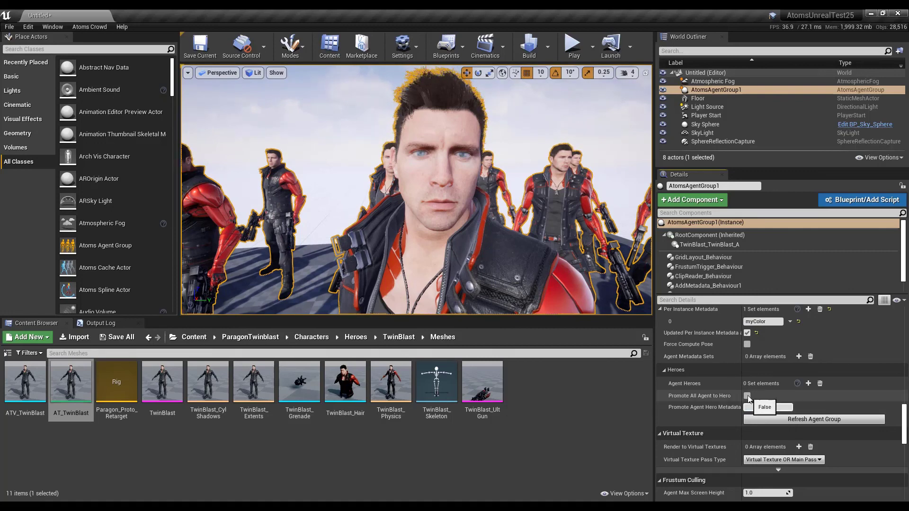
left_click(747, 396)
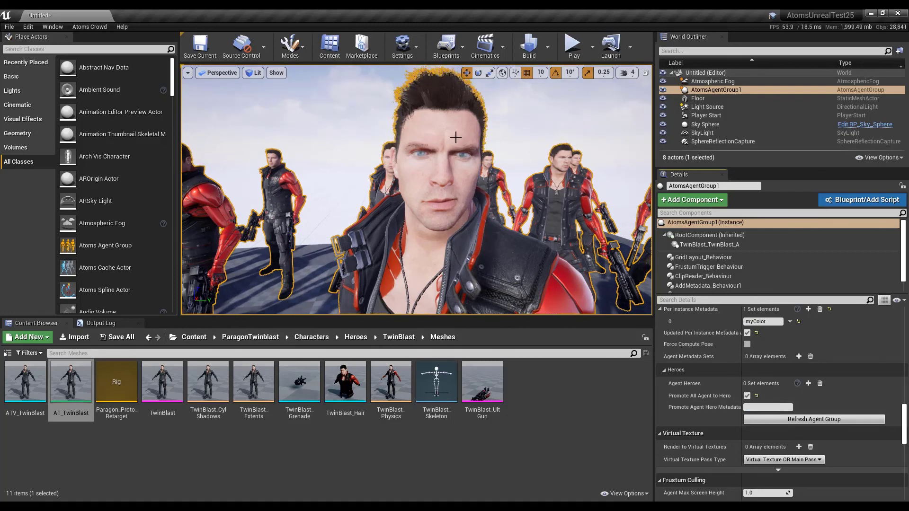
Step: Set the double value of AddMetadata_Behaviour2 to -1
scroll(743, 287, "down", 1)
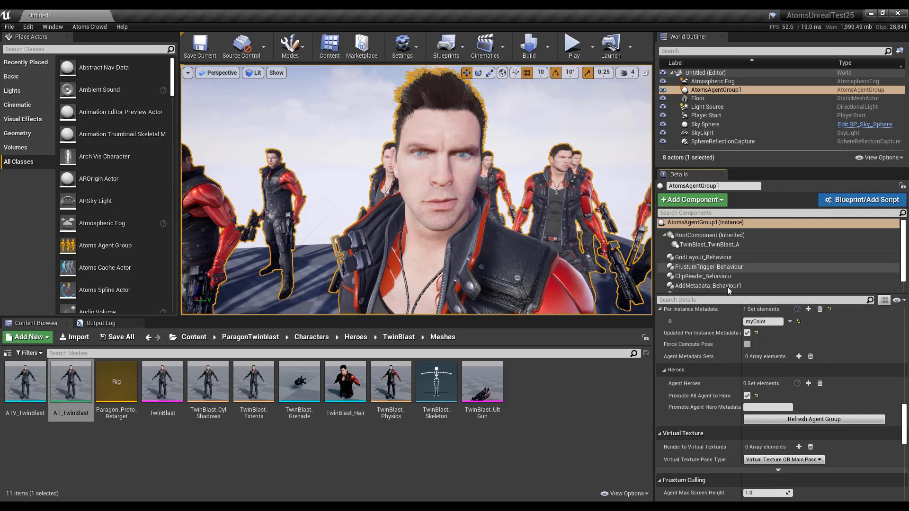
left_click(723, 280)
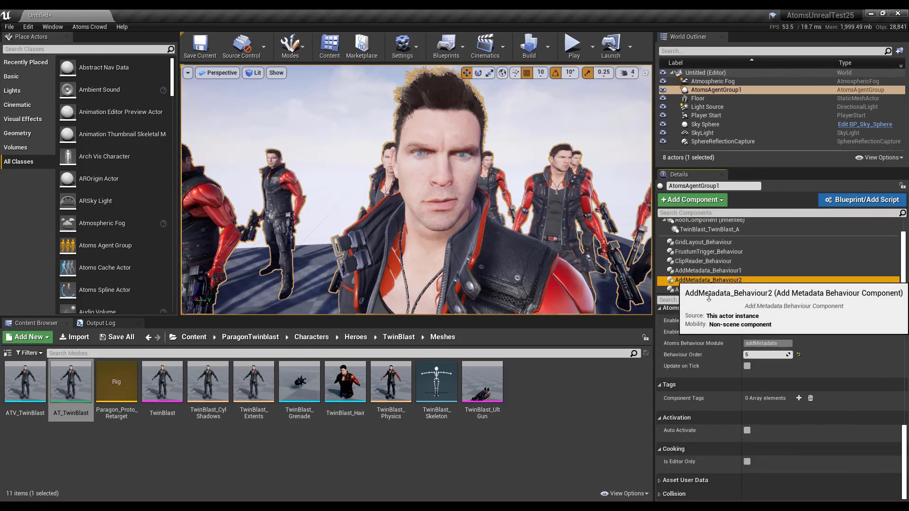
scroll(707, 393, "down", 10)
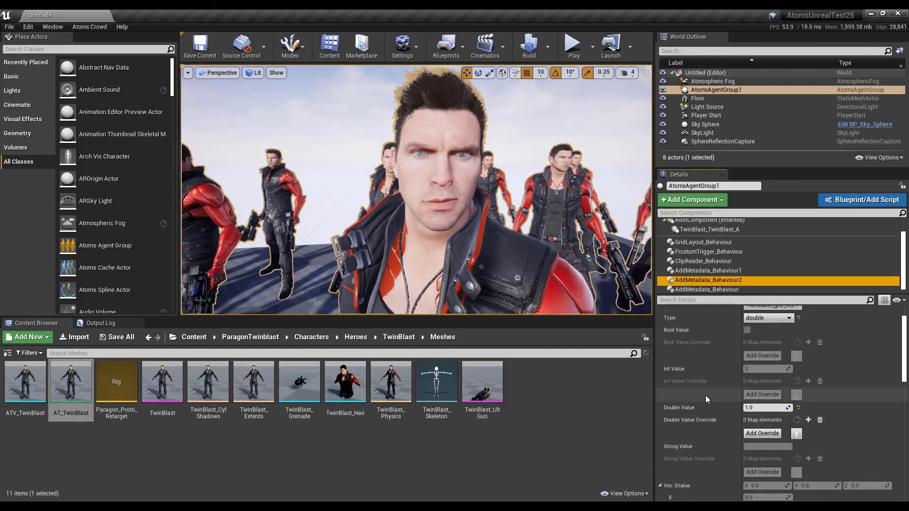
left_click(758, 440)
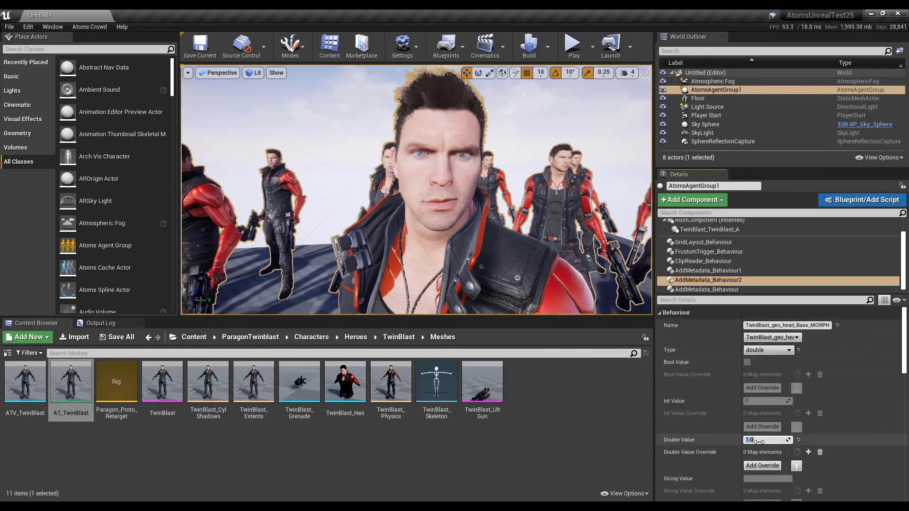
type("-1")
key("Return")
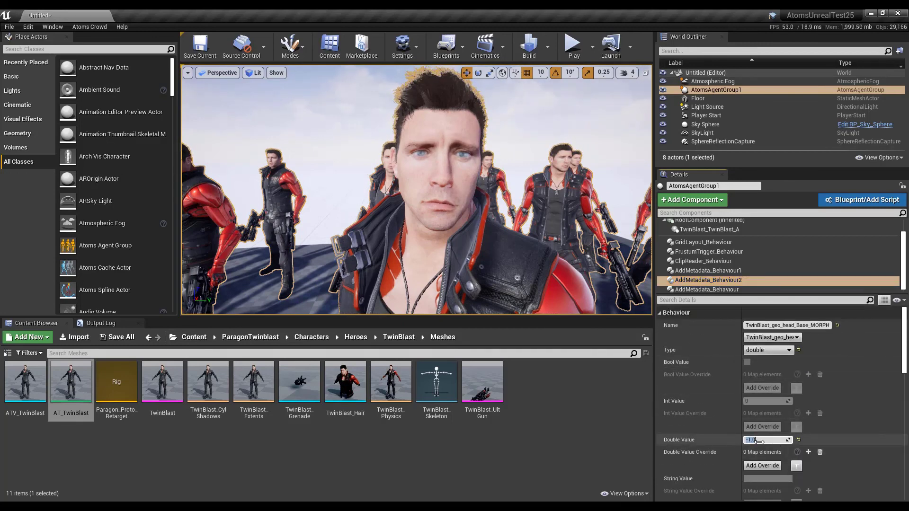